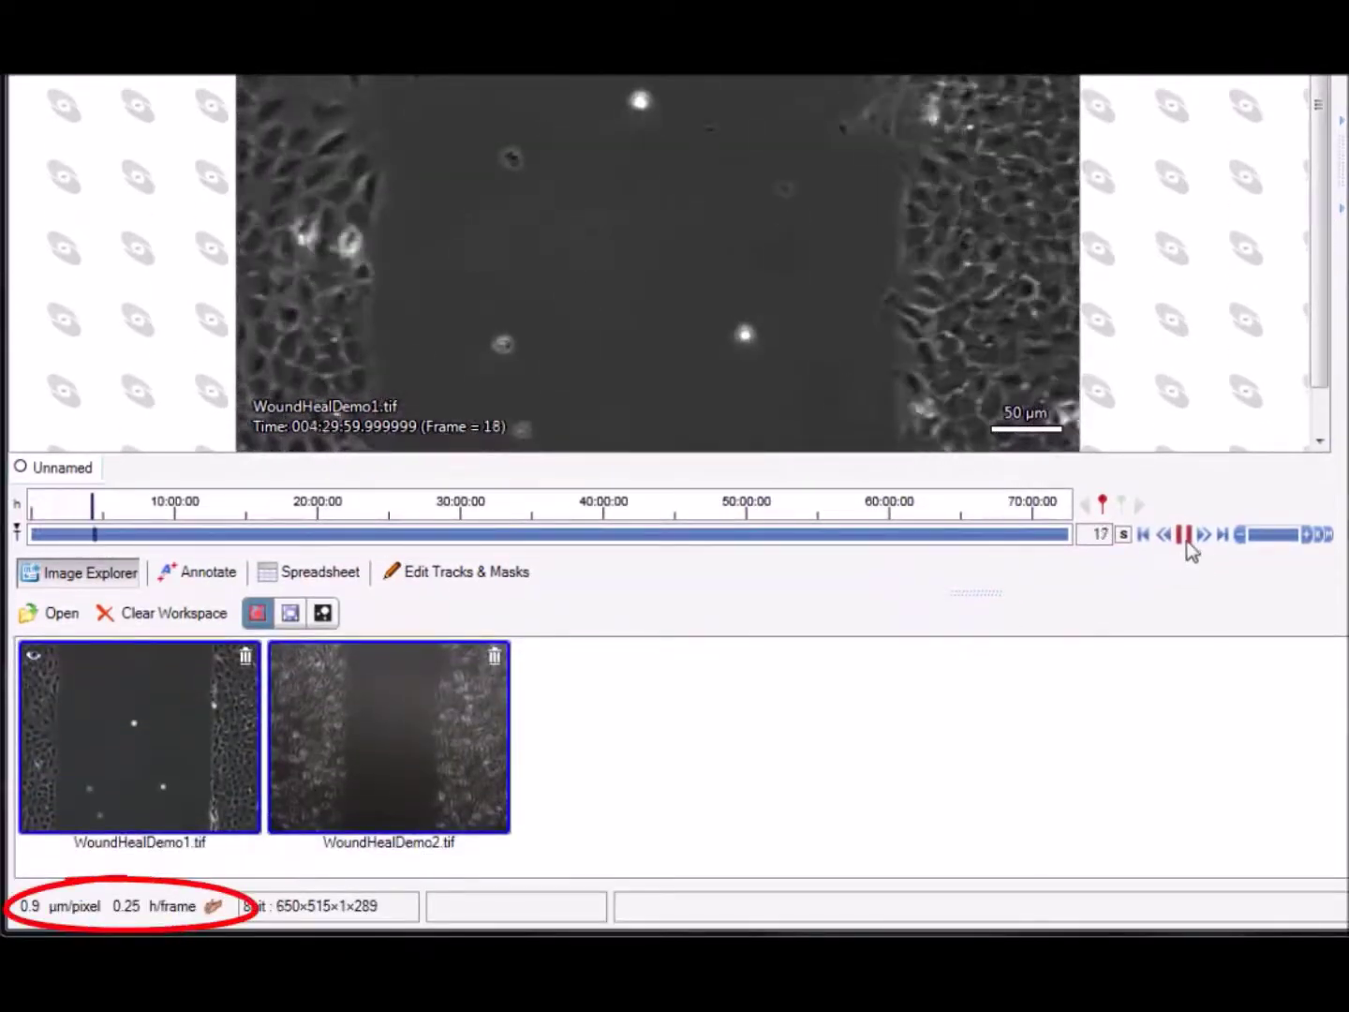
# Step: Stop the playback of WoundHealDemo1.tif, return to its first frame, and open the µm/pixel and h/frame calibration
pyautogui.click(1183, 535)
pyautogui.click(1143, 534)
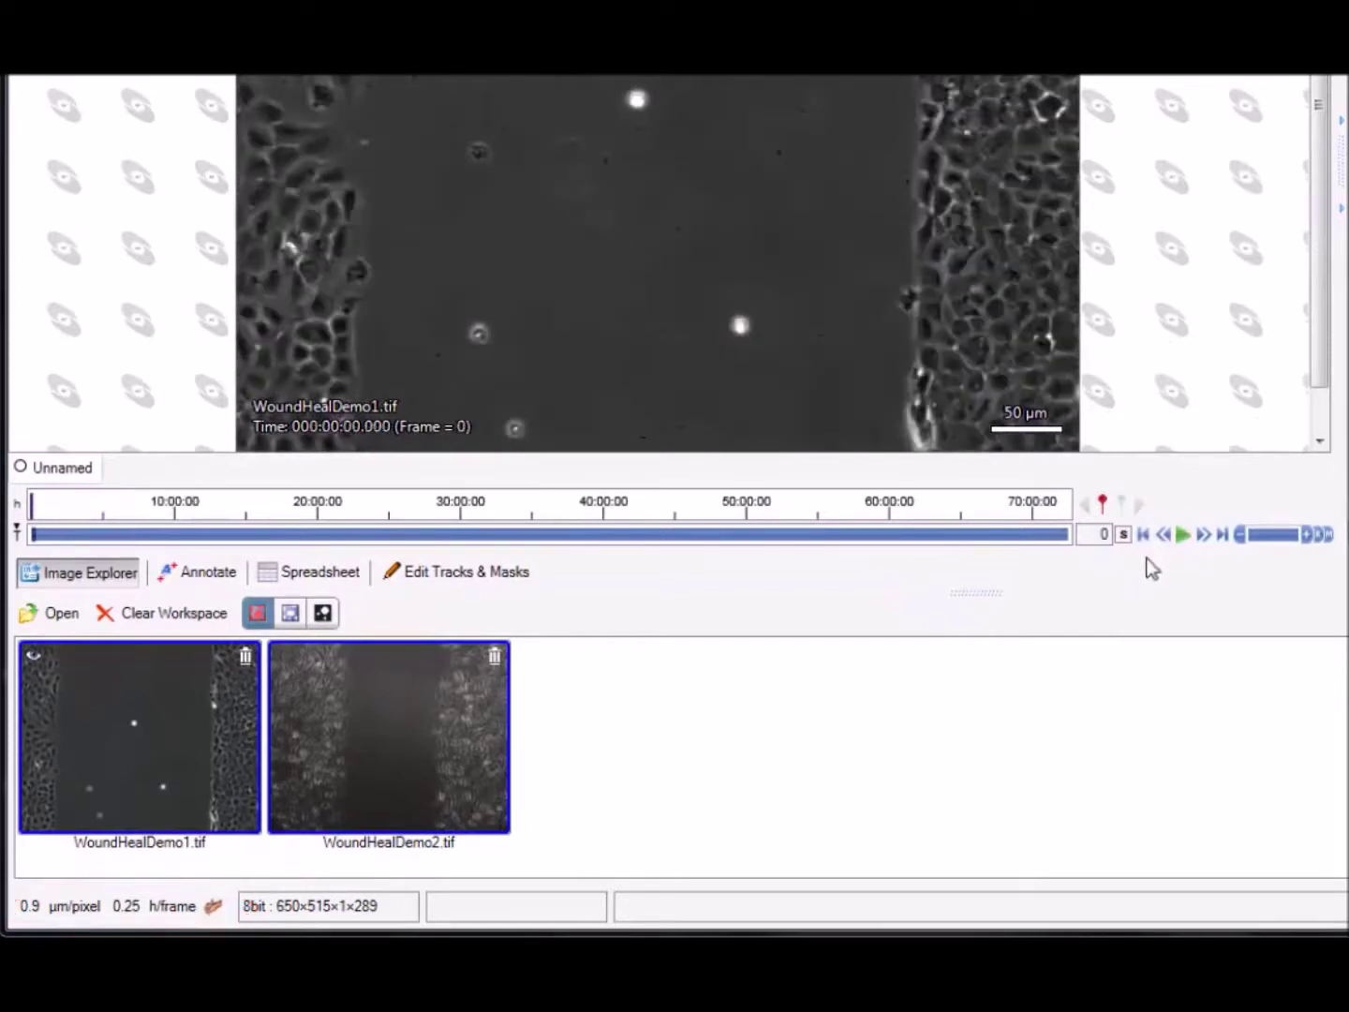
pyautogui.click(213, 909)
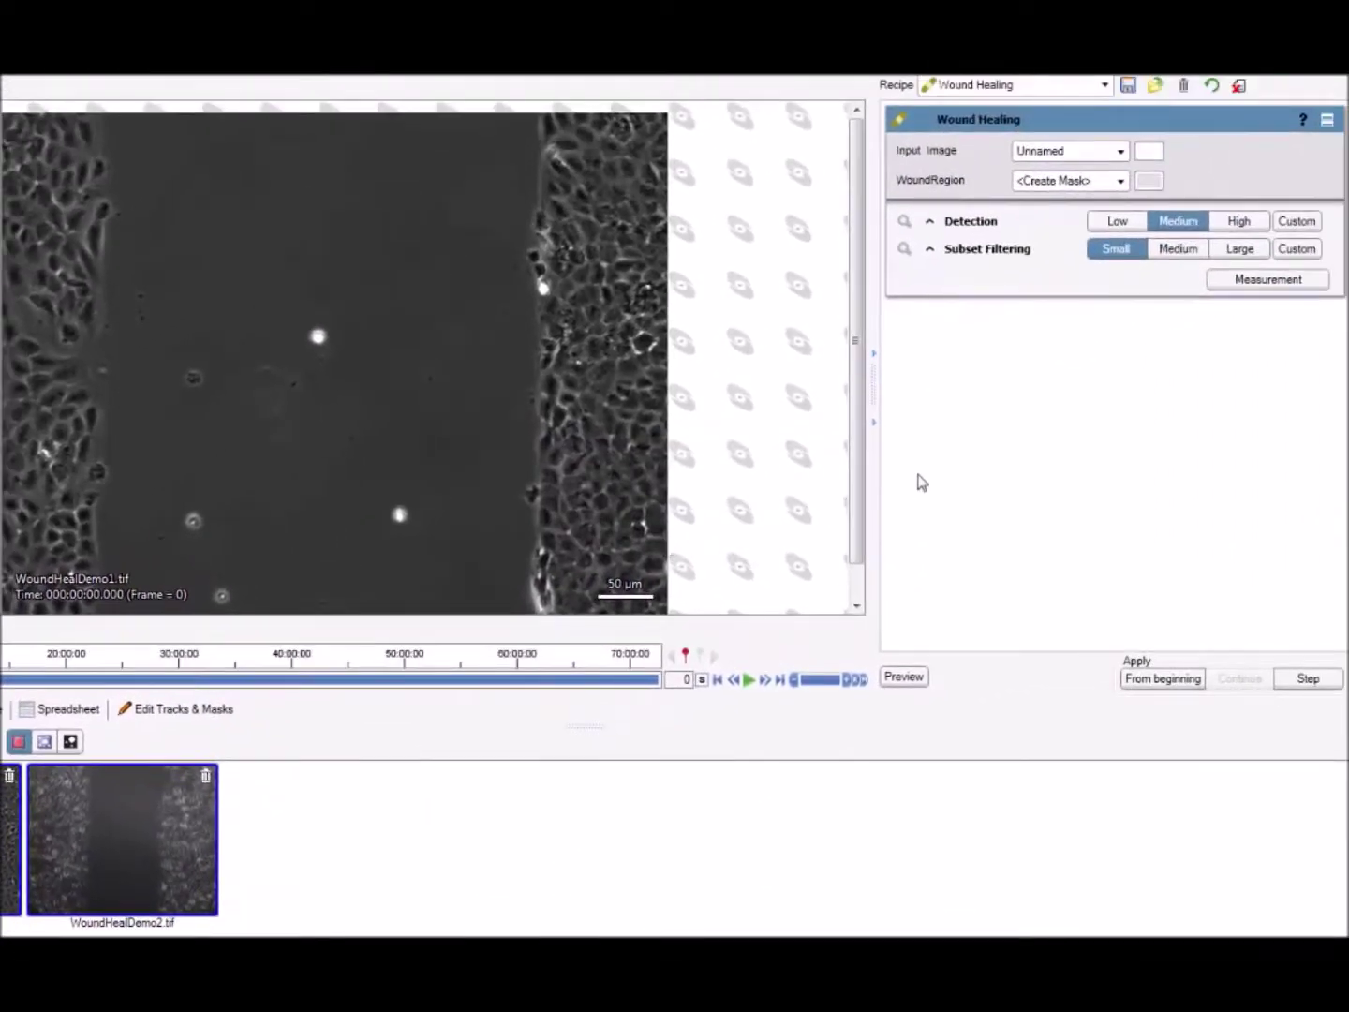
# Step: Preview the Detection mask, compare the Low, Medium and High settings on frame 0, and set Detection to Low
pyautogui.click(904, 222)
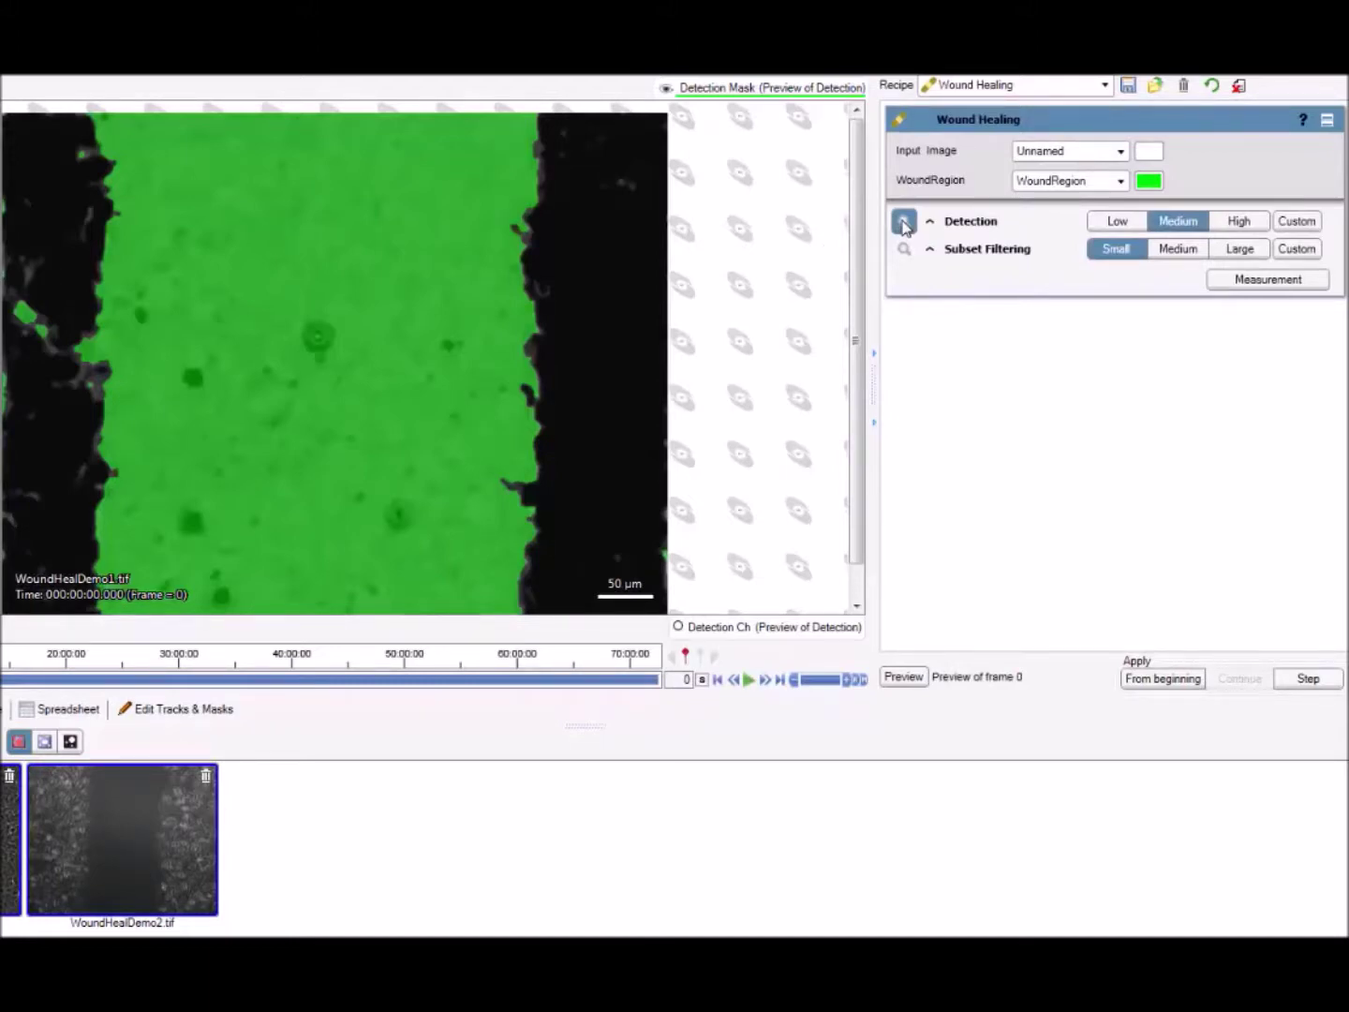
pyautogui.click(904, 223)
pyautogui.click(1119, 225)
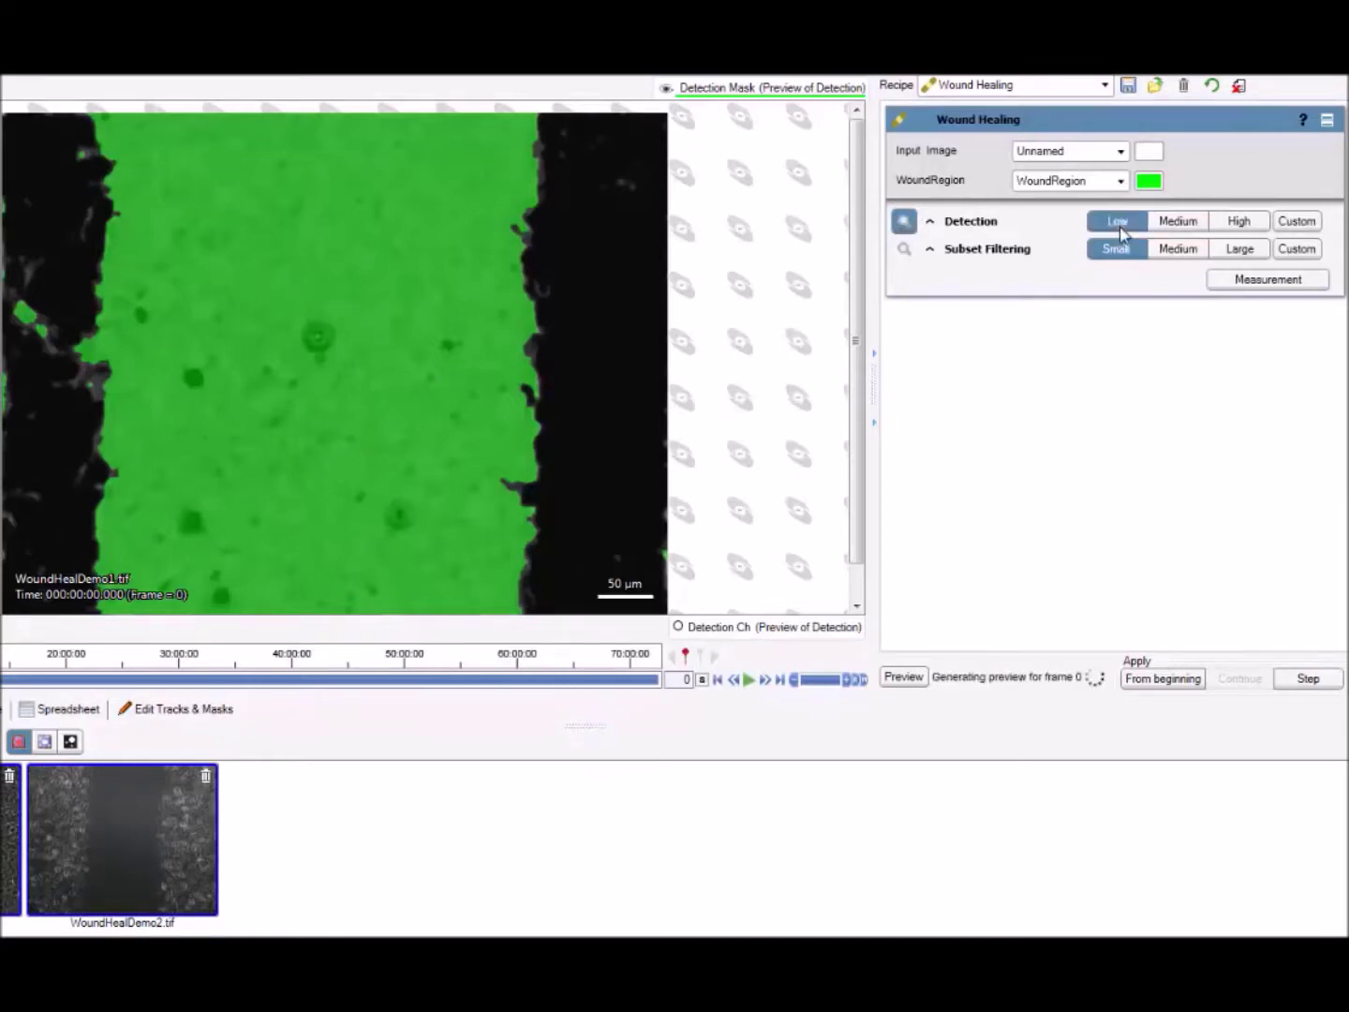
pyautogui.click(1180, 225)
pyautogui.click(1238, 228)
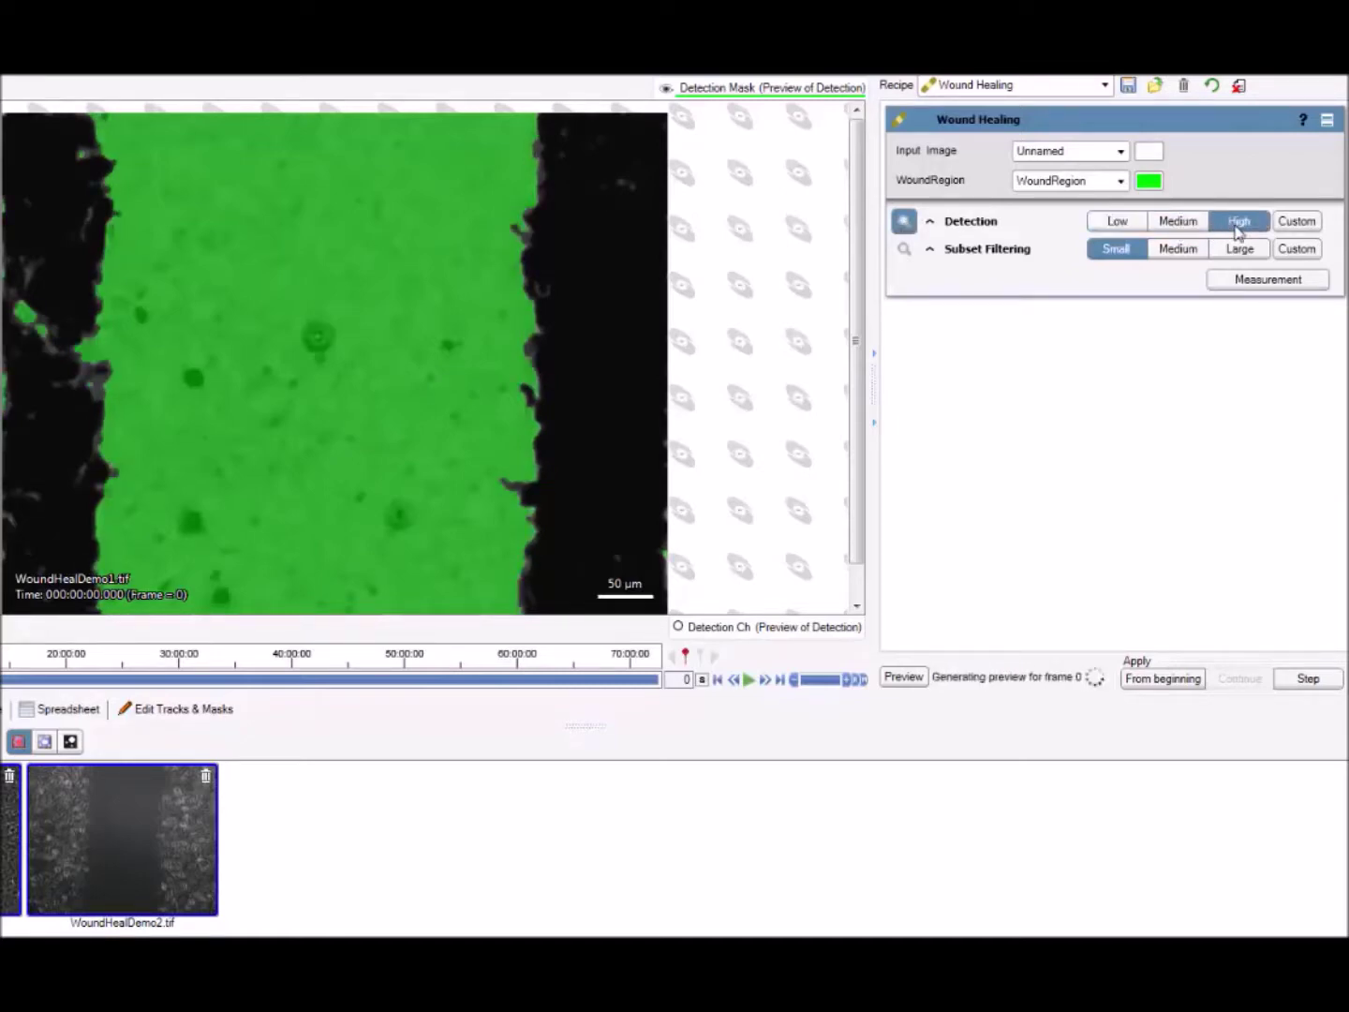
pyautogui.click(1131, 222)
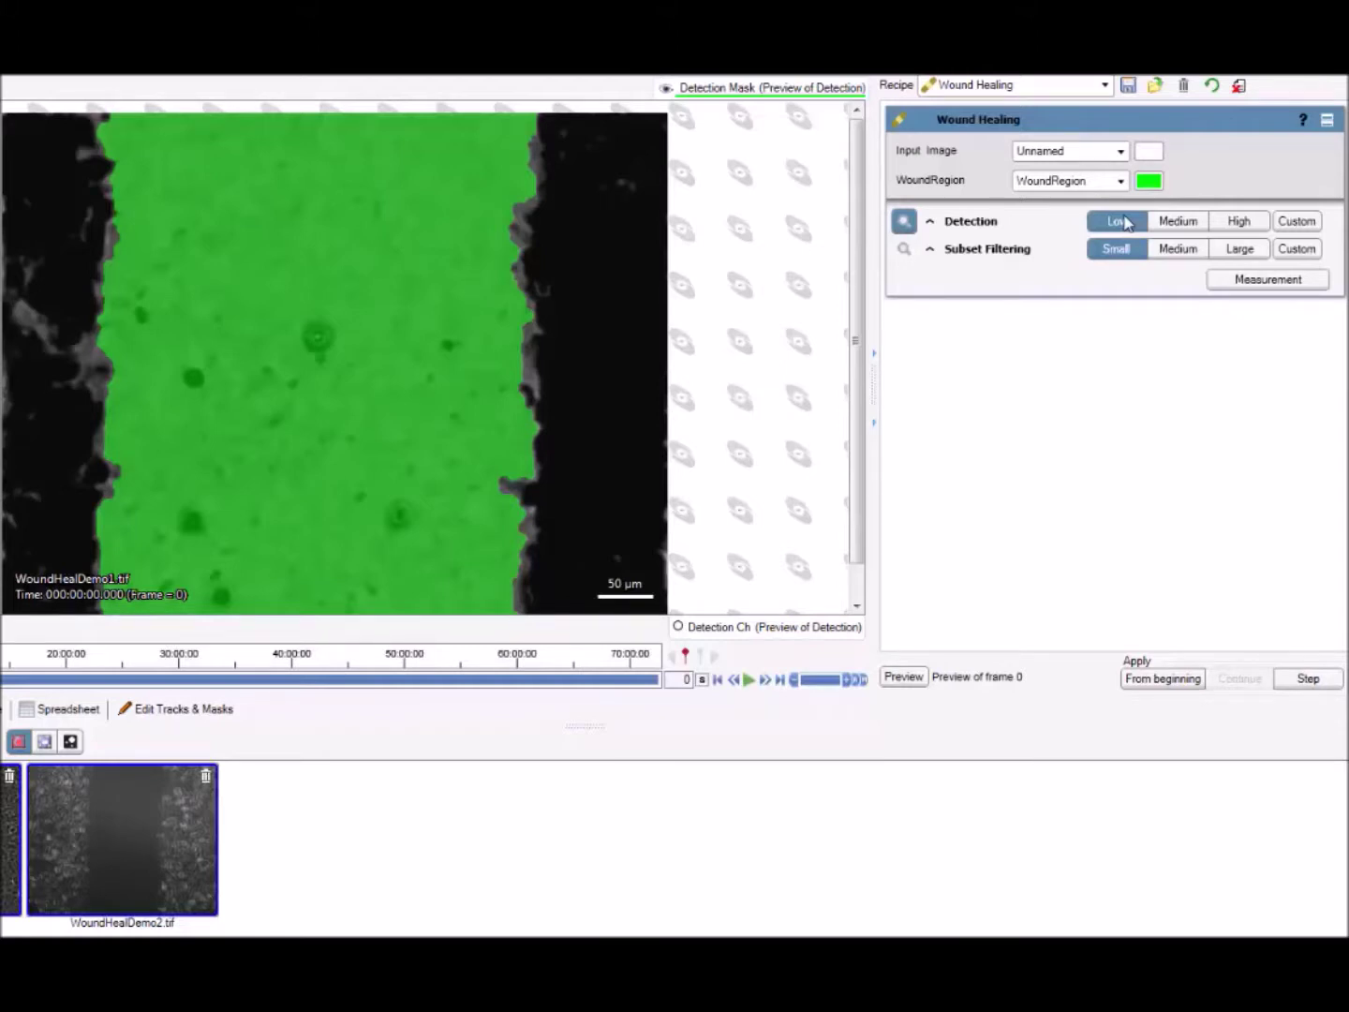
# Step: Preview Subset Filtering, compare its sizes on frames 0 and 250, and set it to Small
pyautogui.click(905, 250)
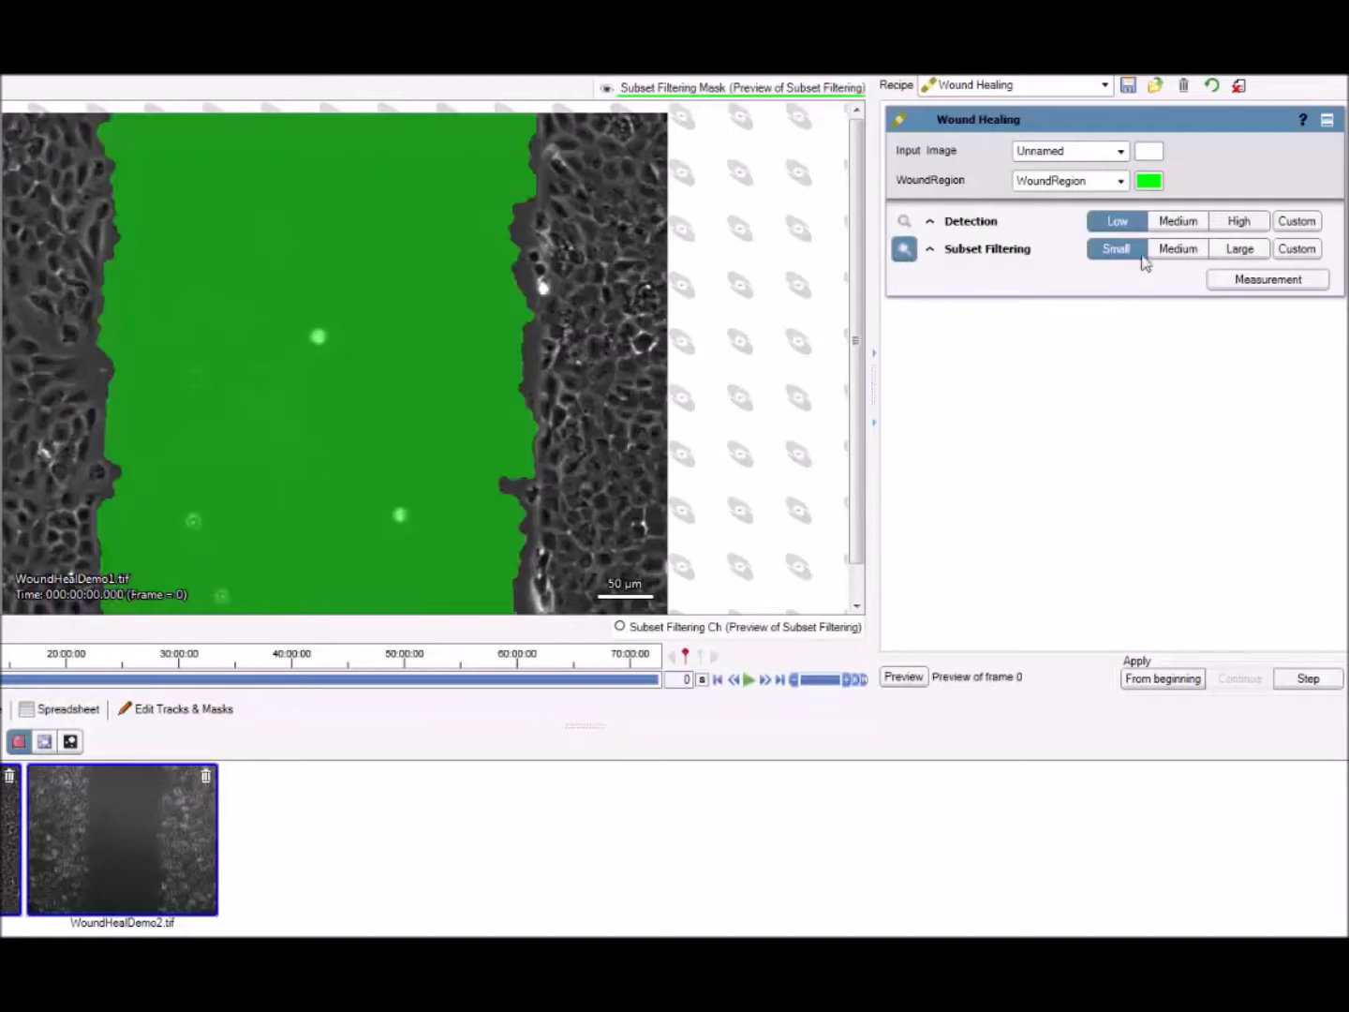
pyautogui.click(1175, 251)
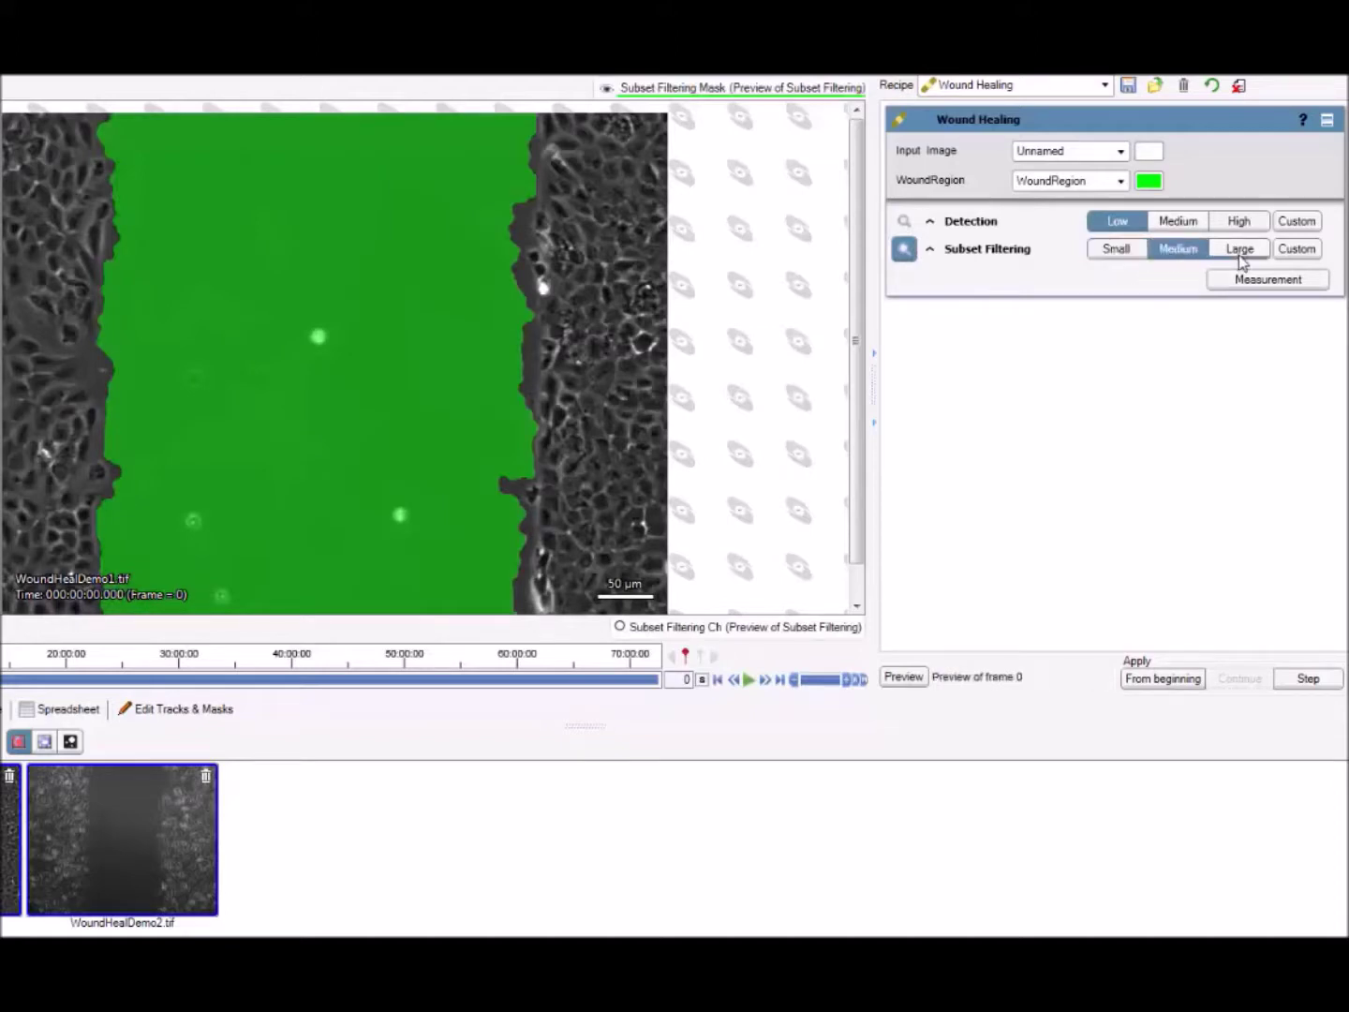
pyautogui.click(1240, 254)
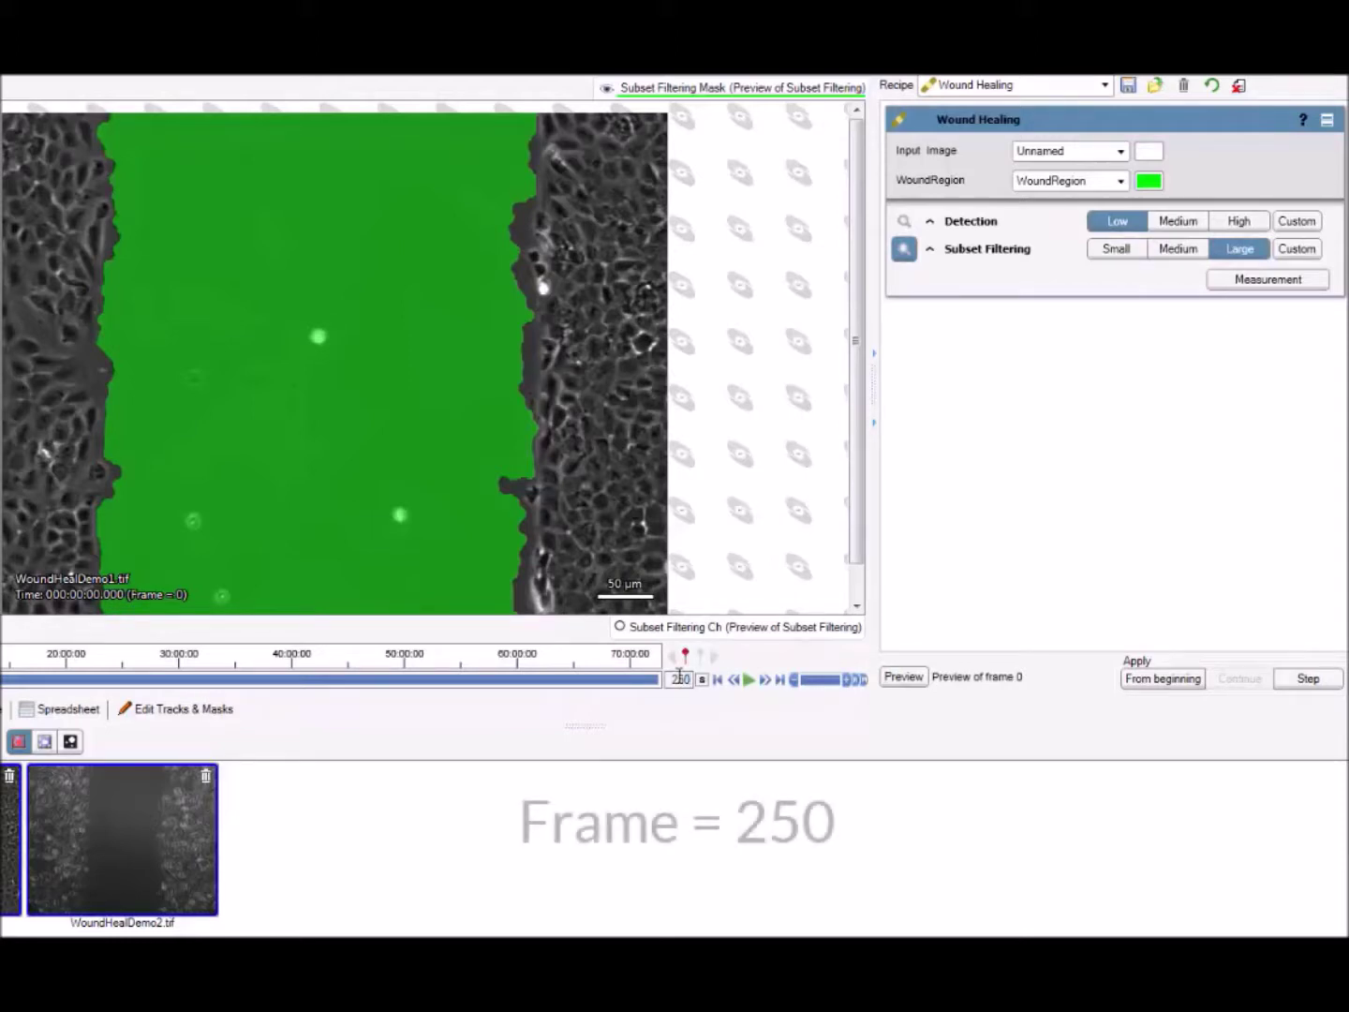
pyautogui.press('Return')
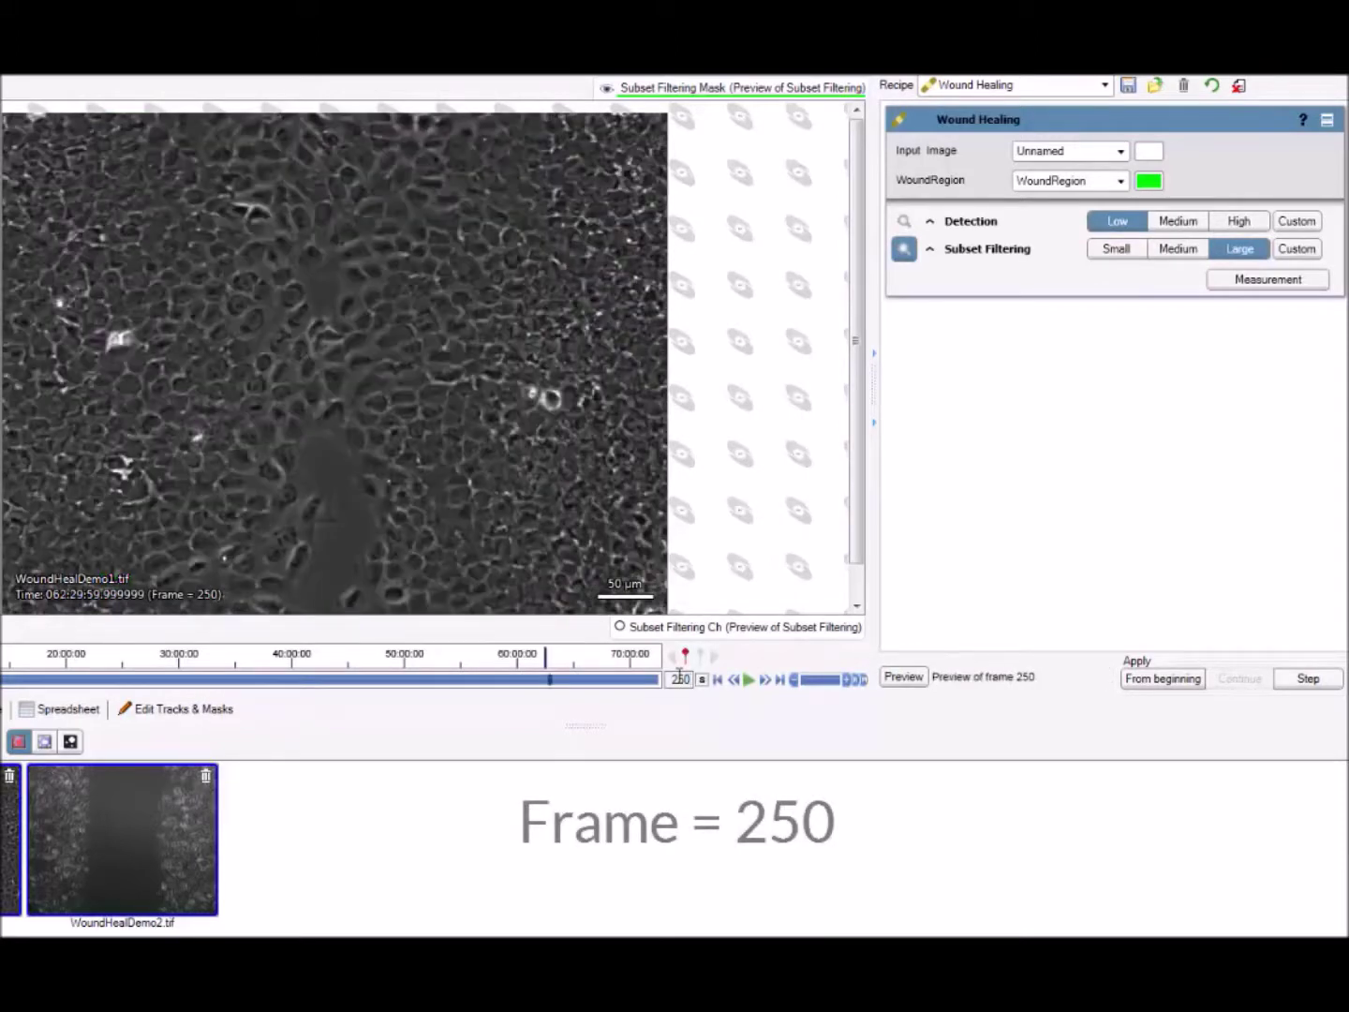
pyautogui.click(1186, 251)
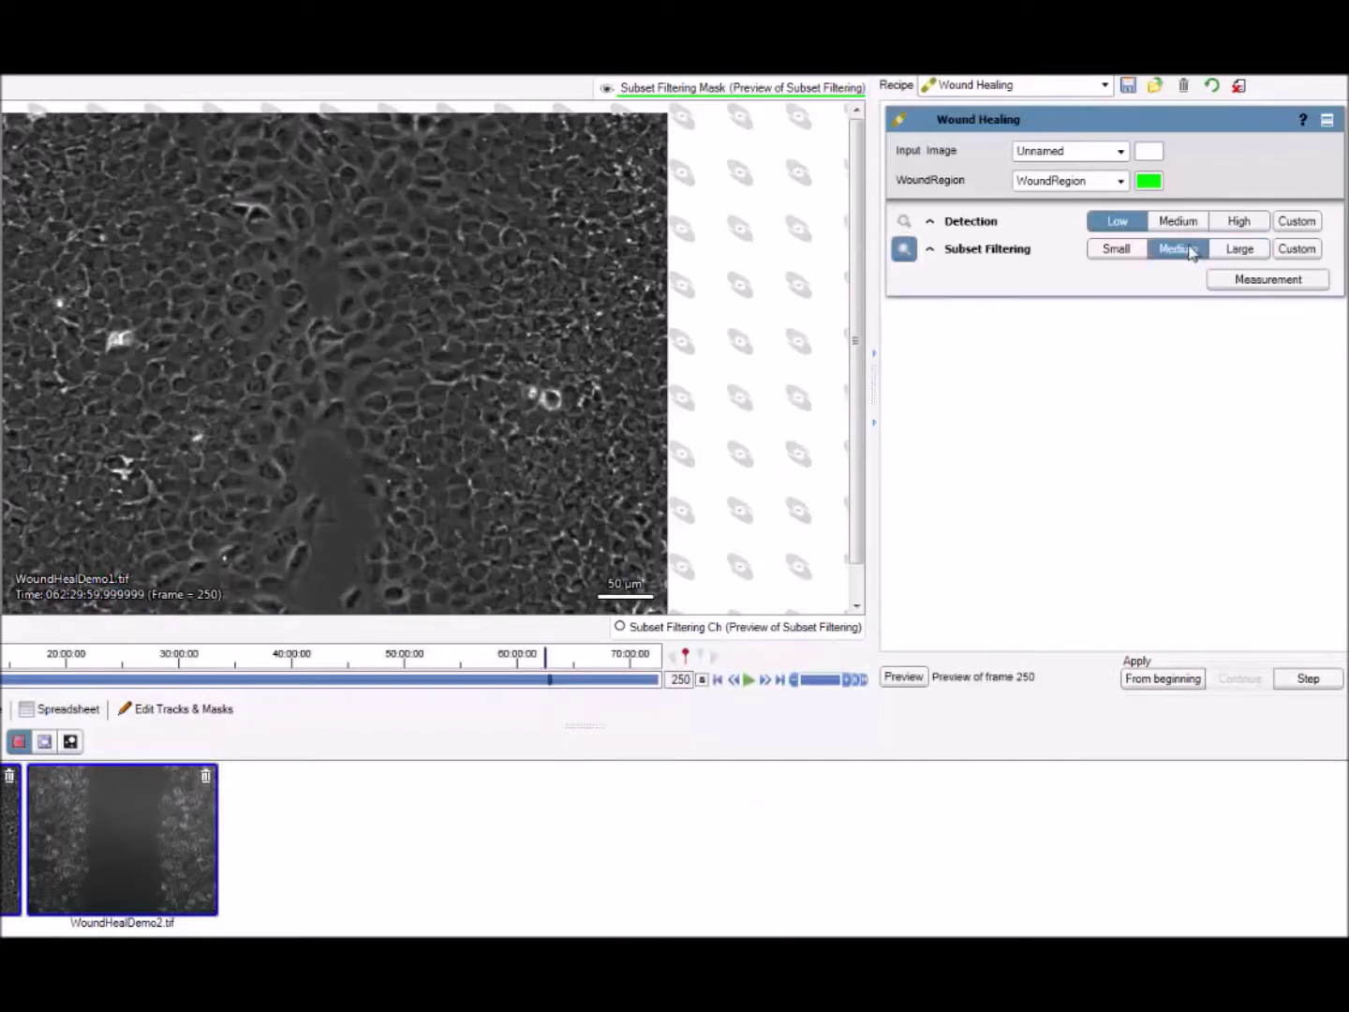
pyautogui.click(1116, 252)
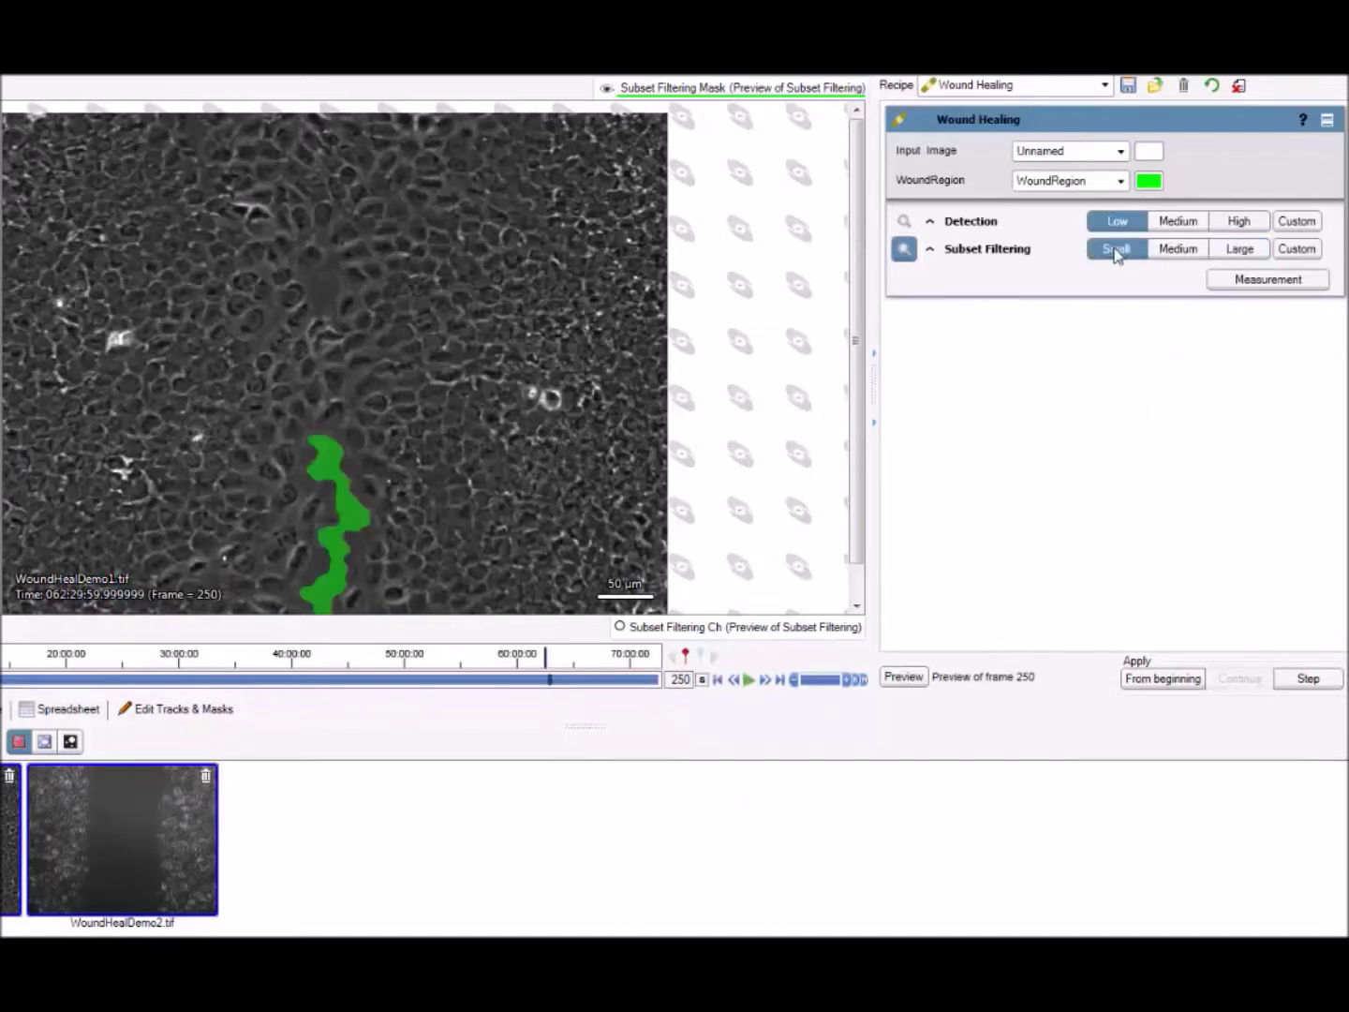
# Step: Apply the Wound Healing recipe to WoundHealDemo1.tif from the beginning and play back the processed frames
pyautogui.click(1161, 679)
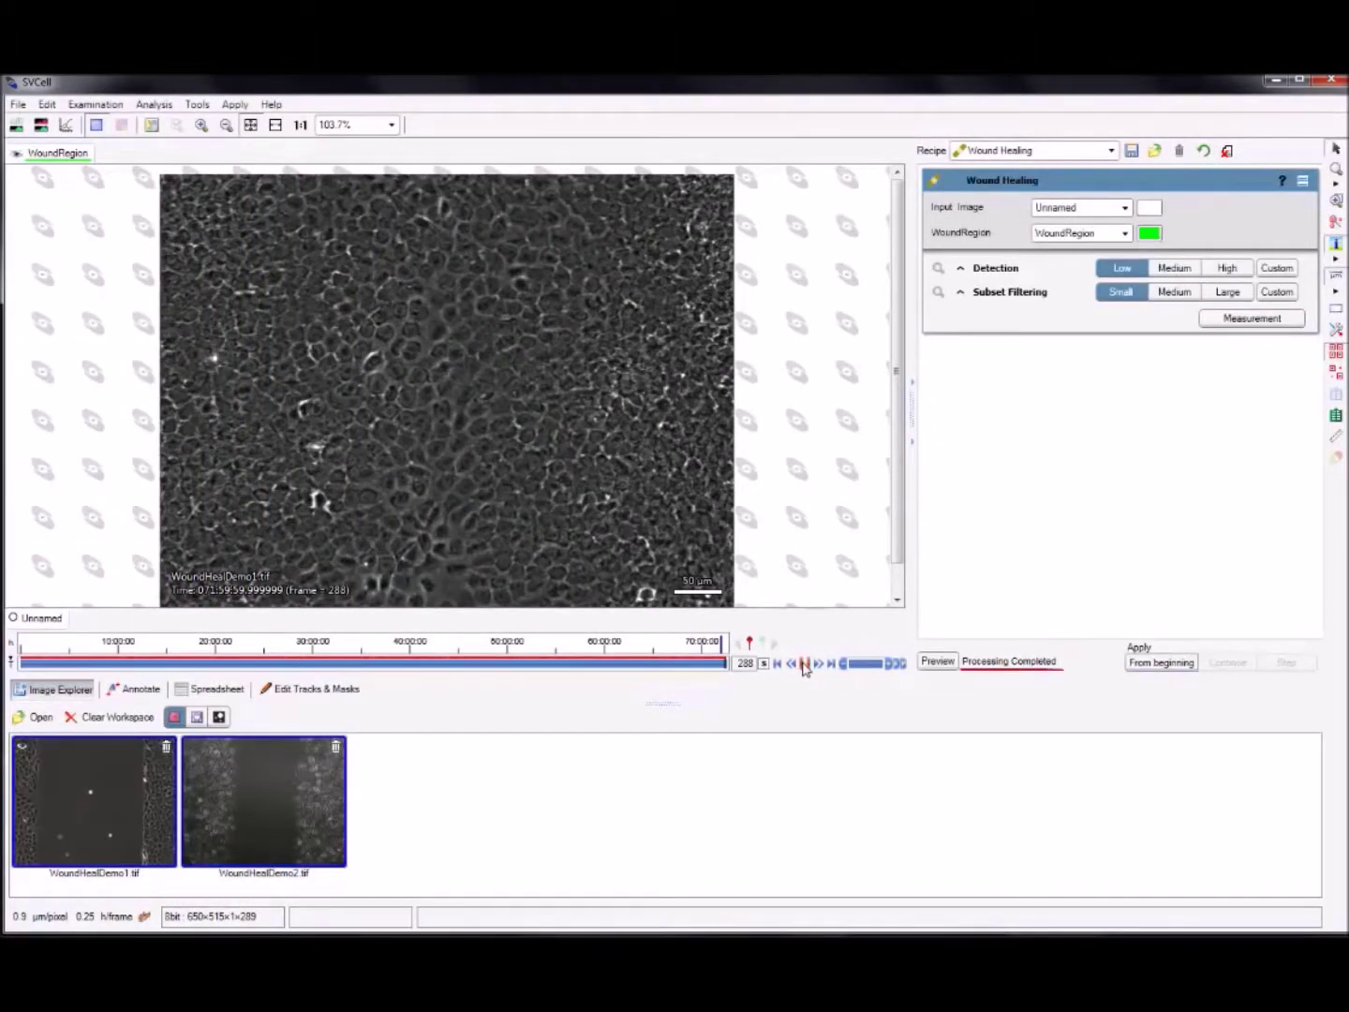
pyautogui.click(804, 664)
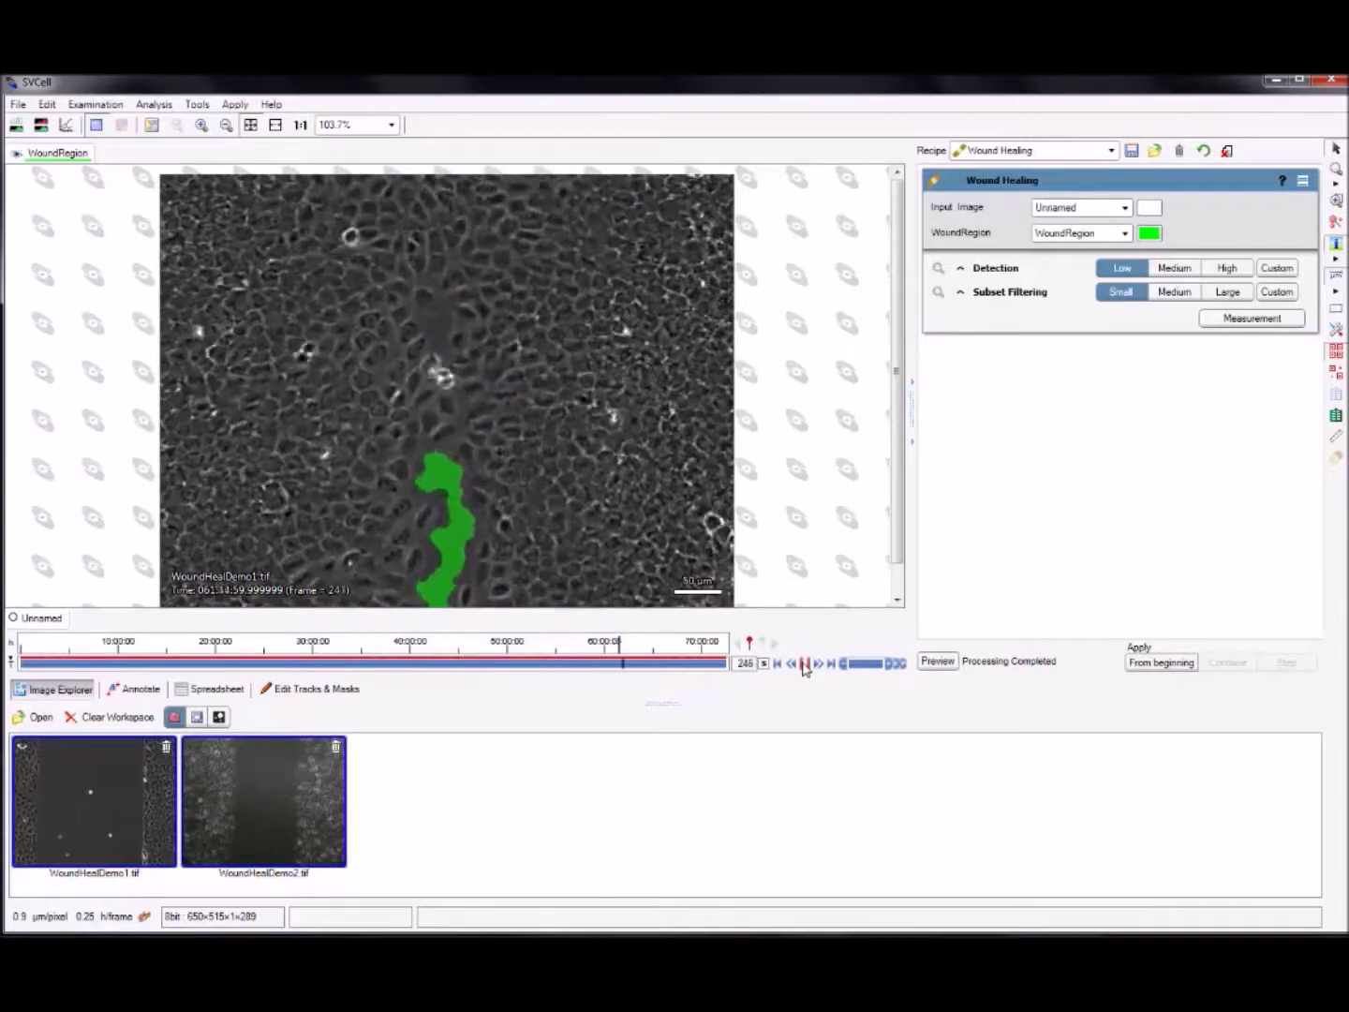
# Step: Chart the Percent Area of Cells over time alongside the playing sequence, and stop the playback
pyautogui.click(68, 125)
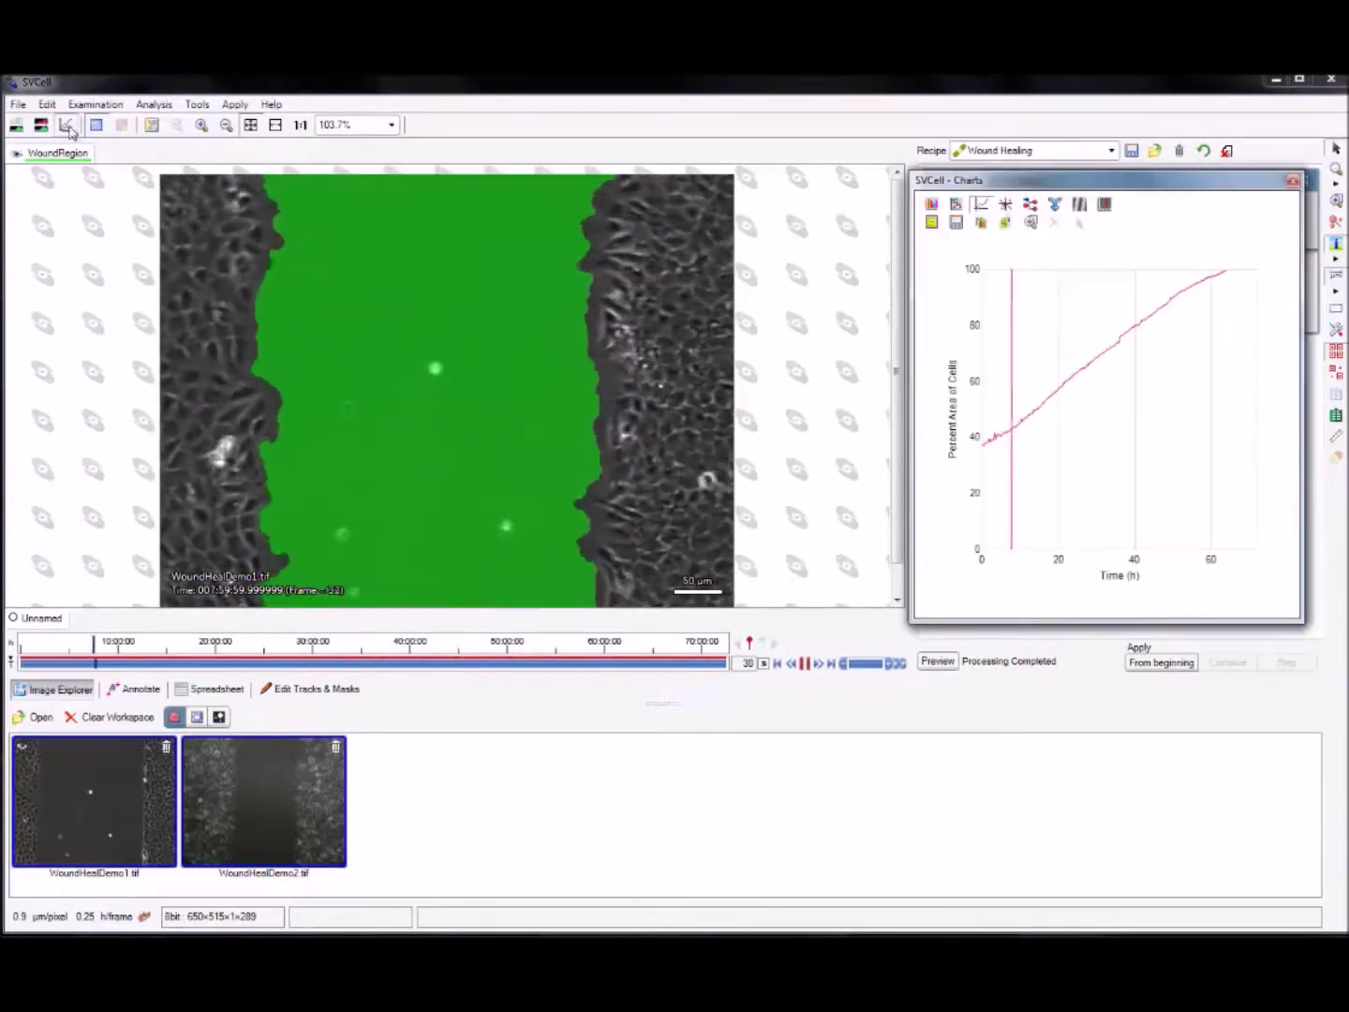
pyautogui.click(951, 445)
pyautogui.click(843, 471)
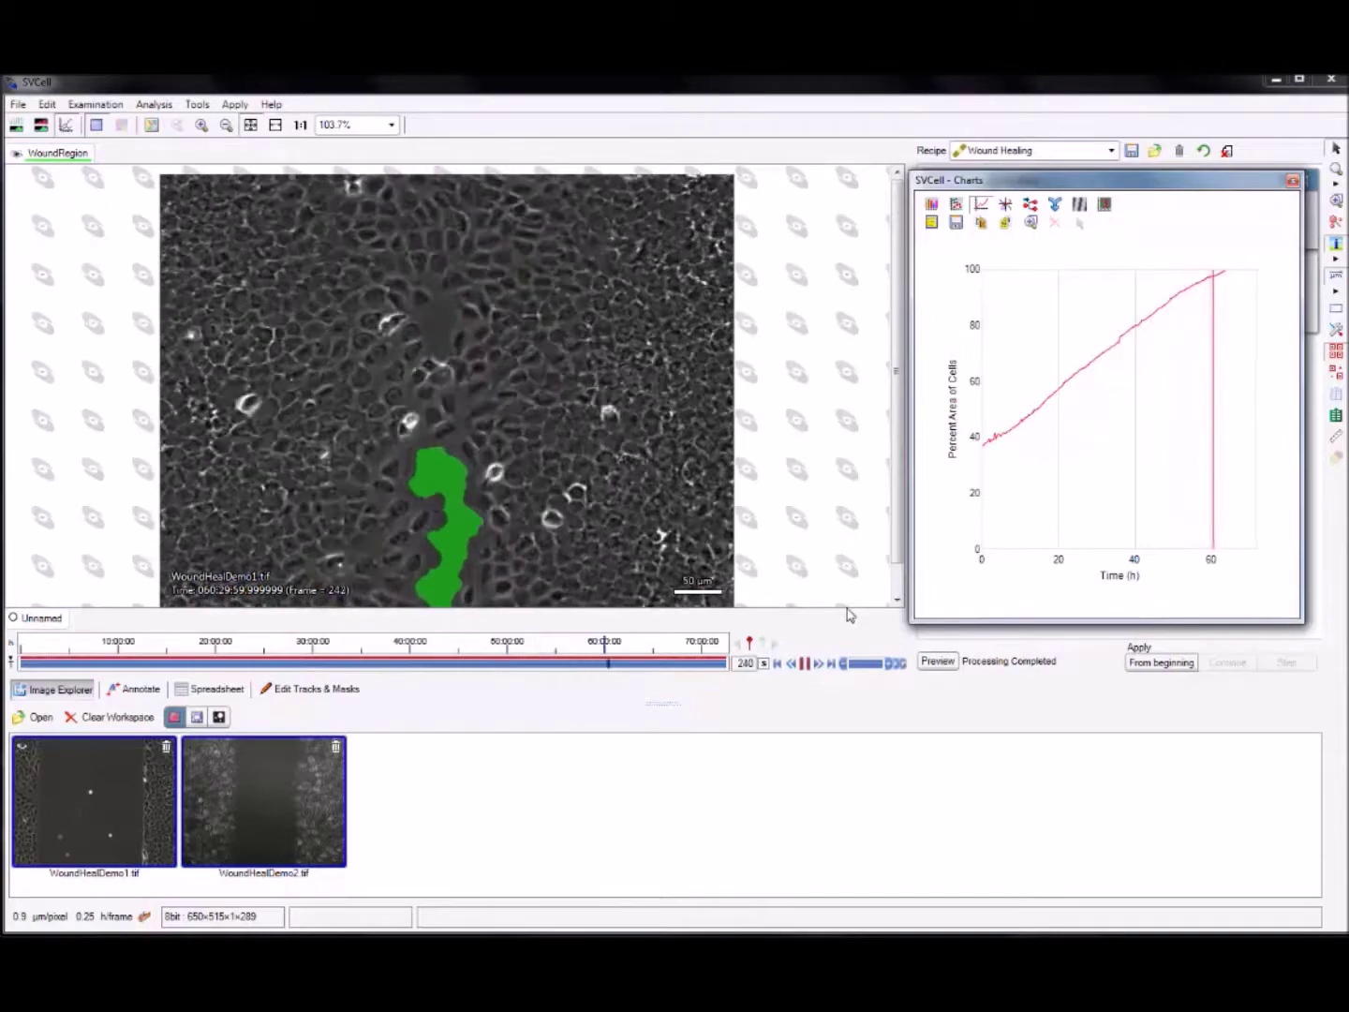
pyautogui.click(804, 663)
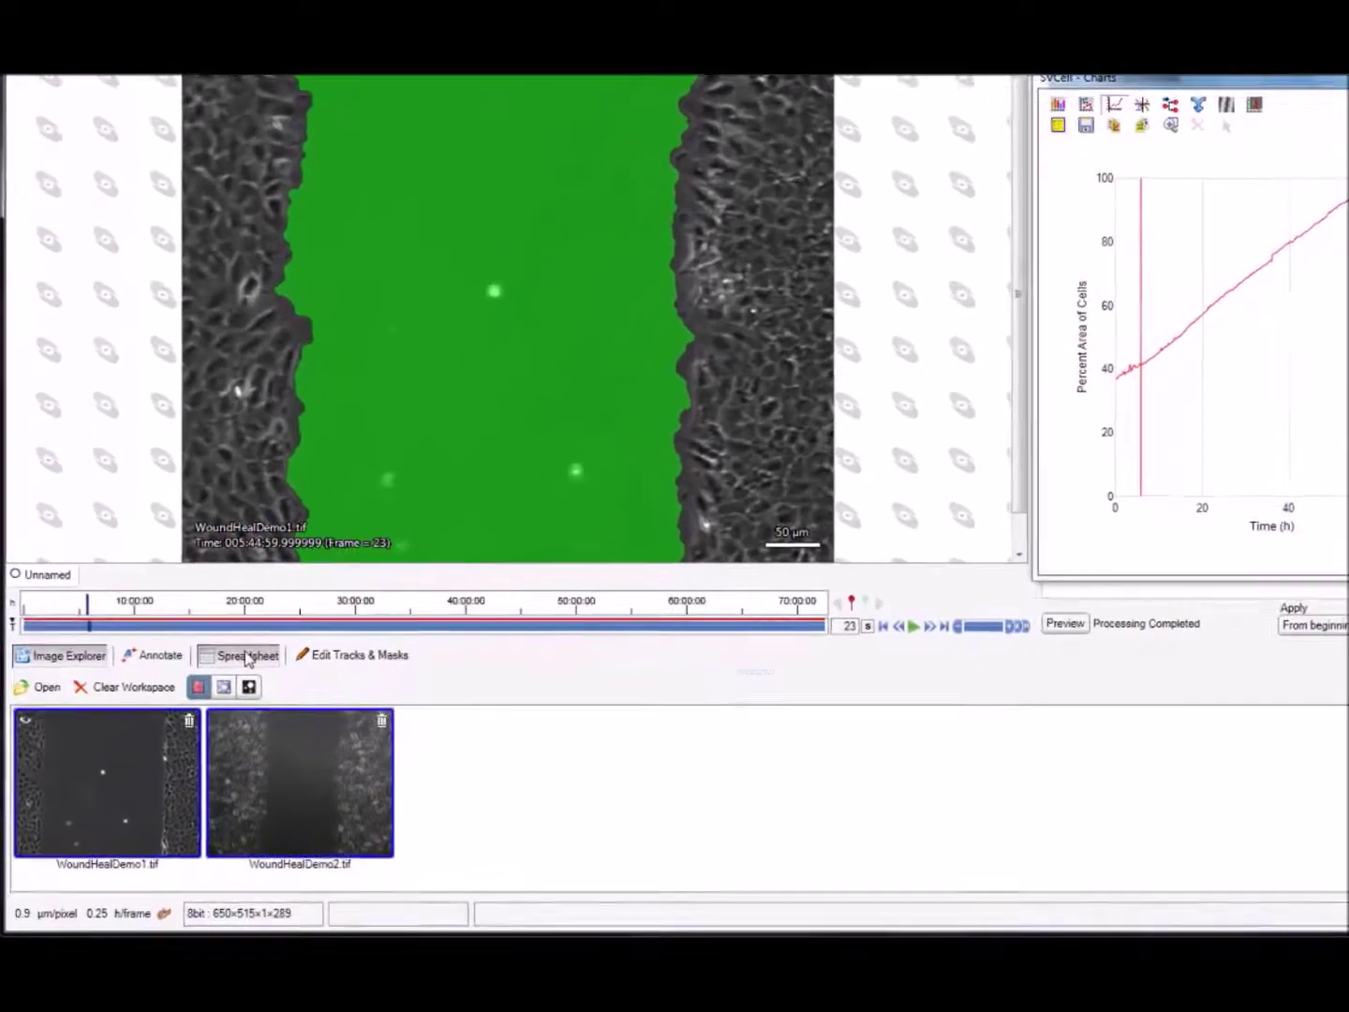
# Step: Review the spreadsheet measurements and the advanced Edge Speed expression in Image Measurements, leaving the definitions unedited
pyautogui.click(217, 691)
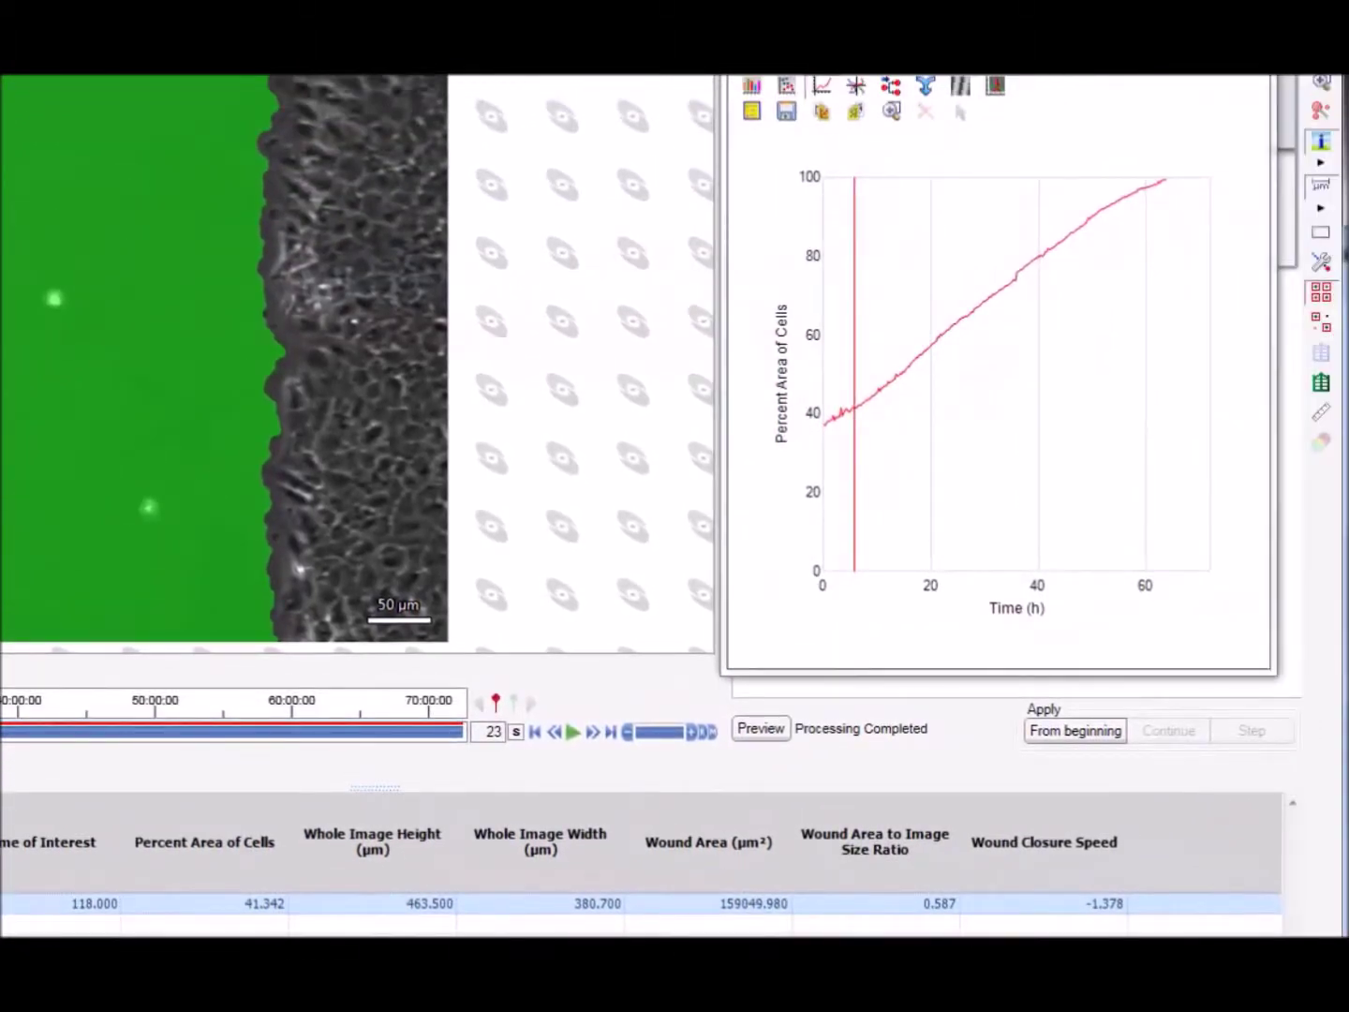
pyautogui.click(1323, 413)
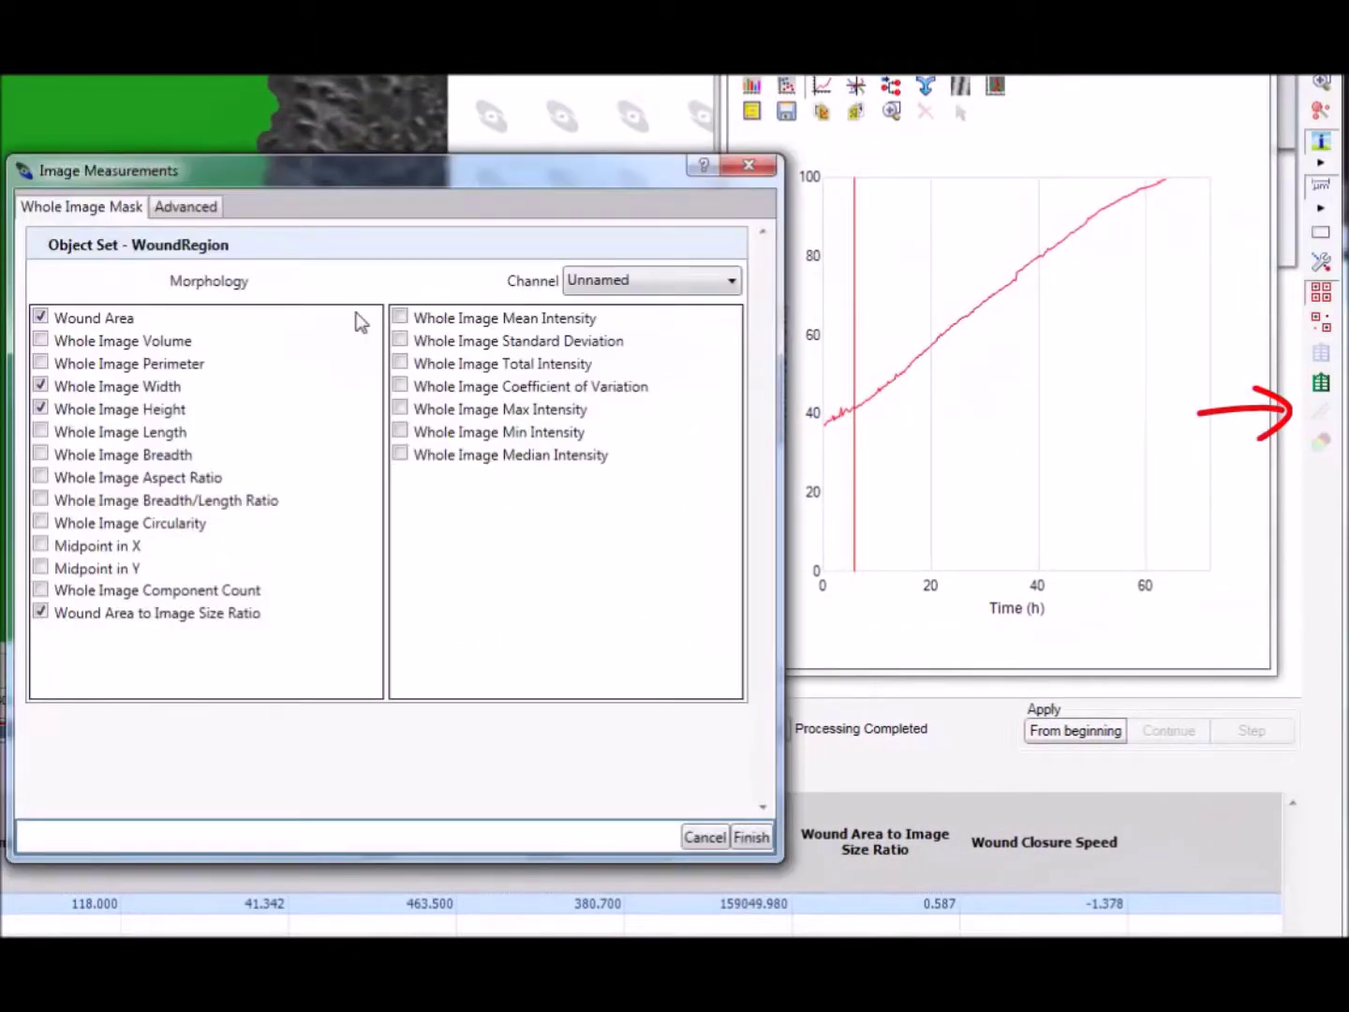
pyautogui.click(200, 212)
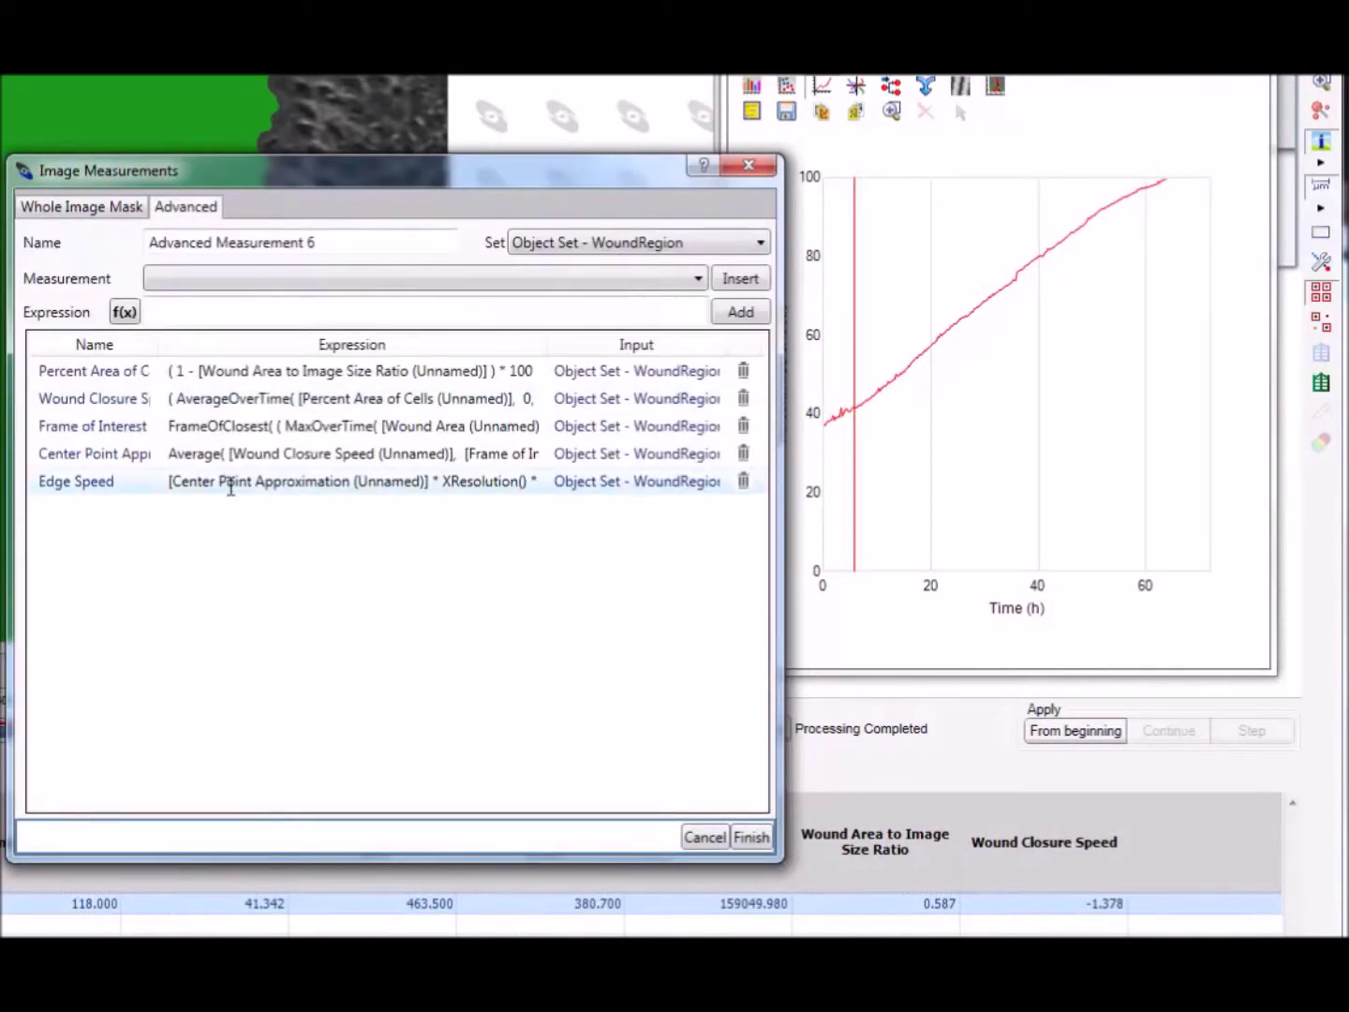
pyautogui.click(231, 486)
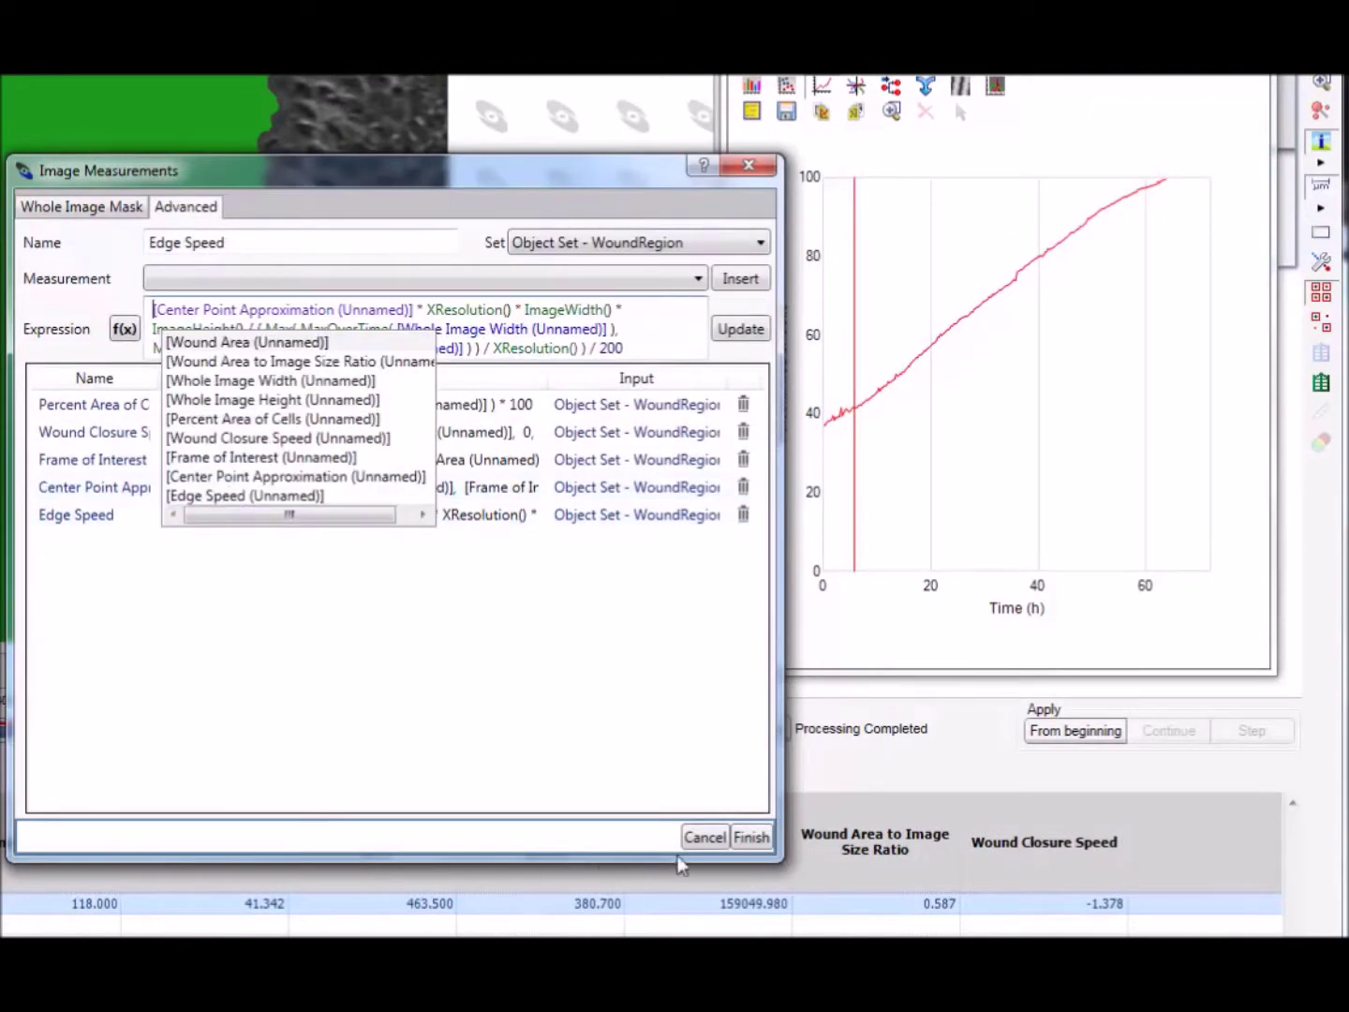
pyautogui.click(706, 837)
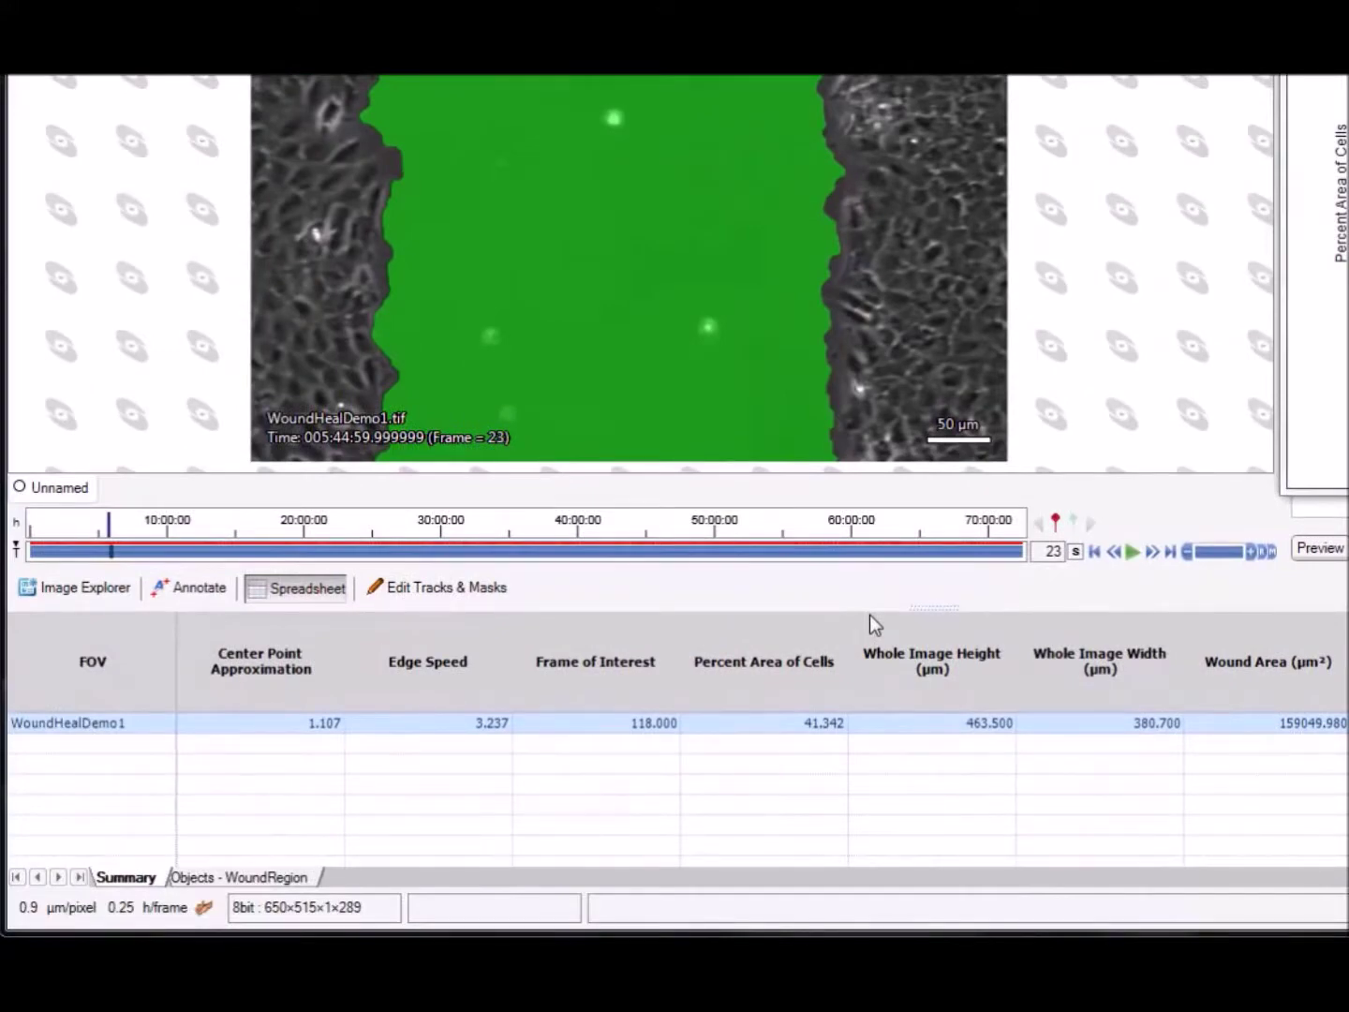
# Step: Open WoundHealDemo2.tif from the loaded images and close the Charts window
pyautogui.click(88, 594)
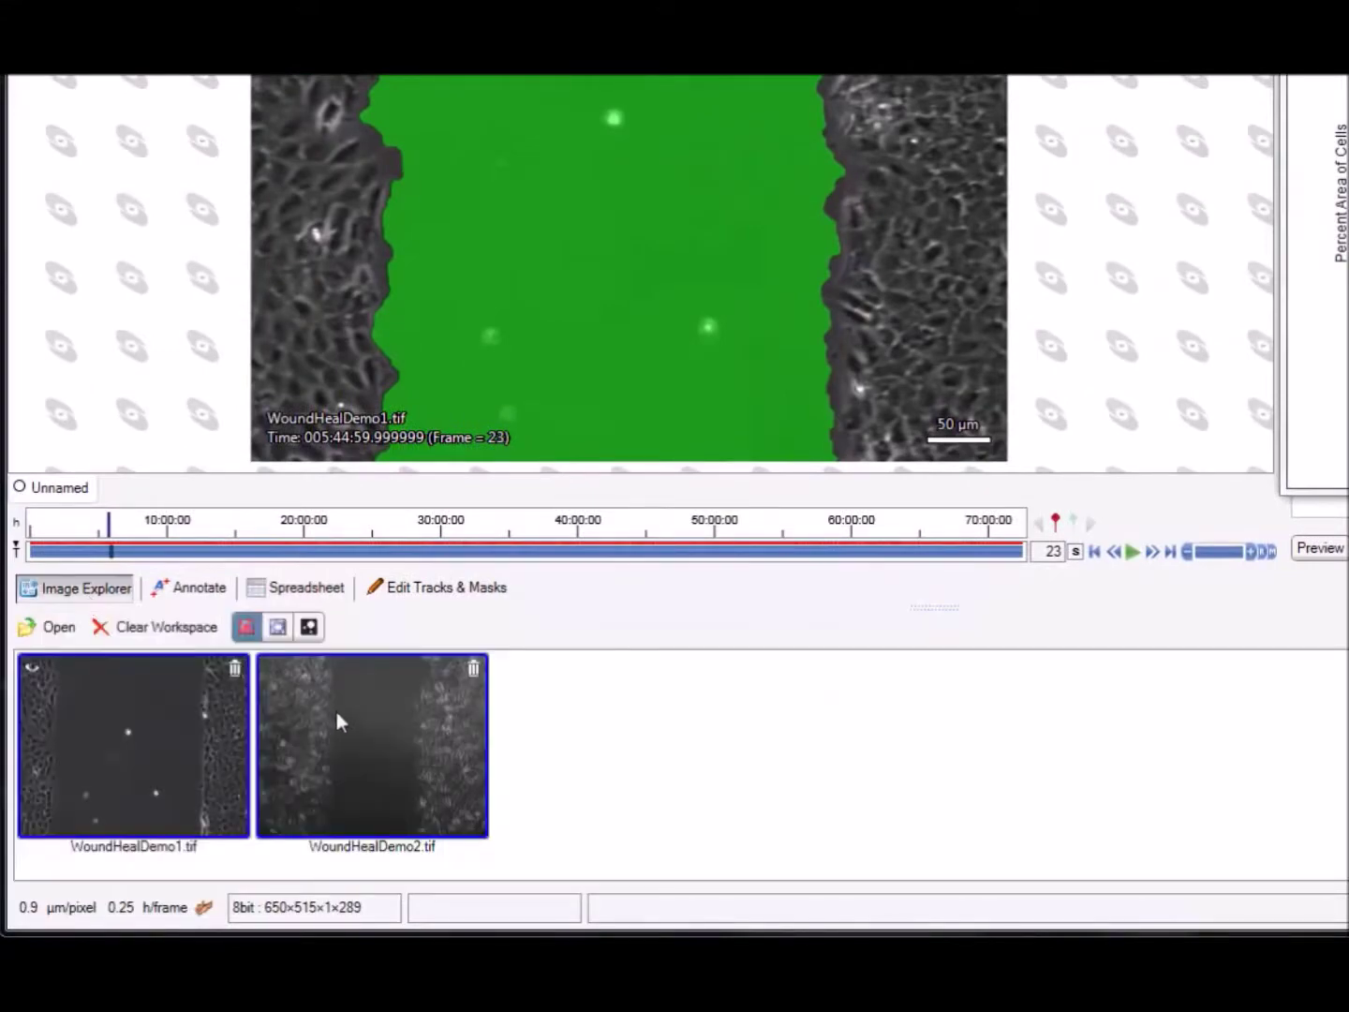
pyautogui.doubleClick(381, 731)
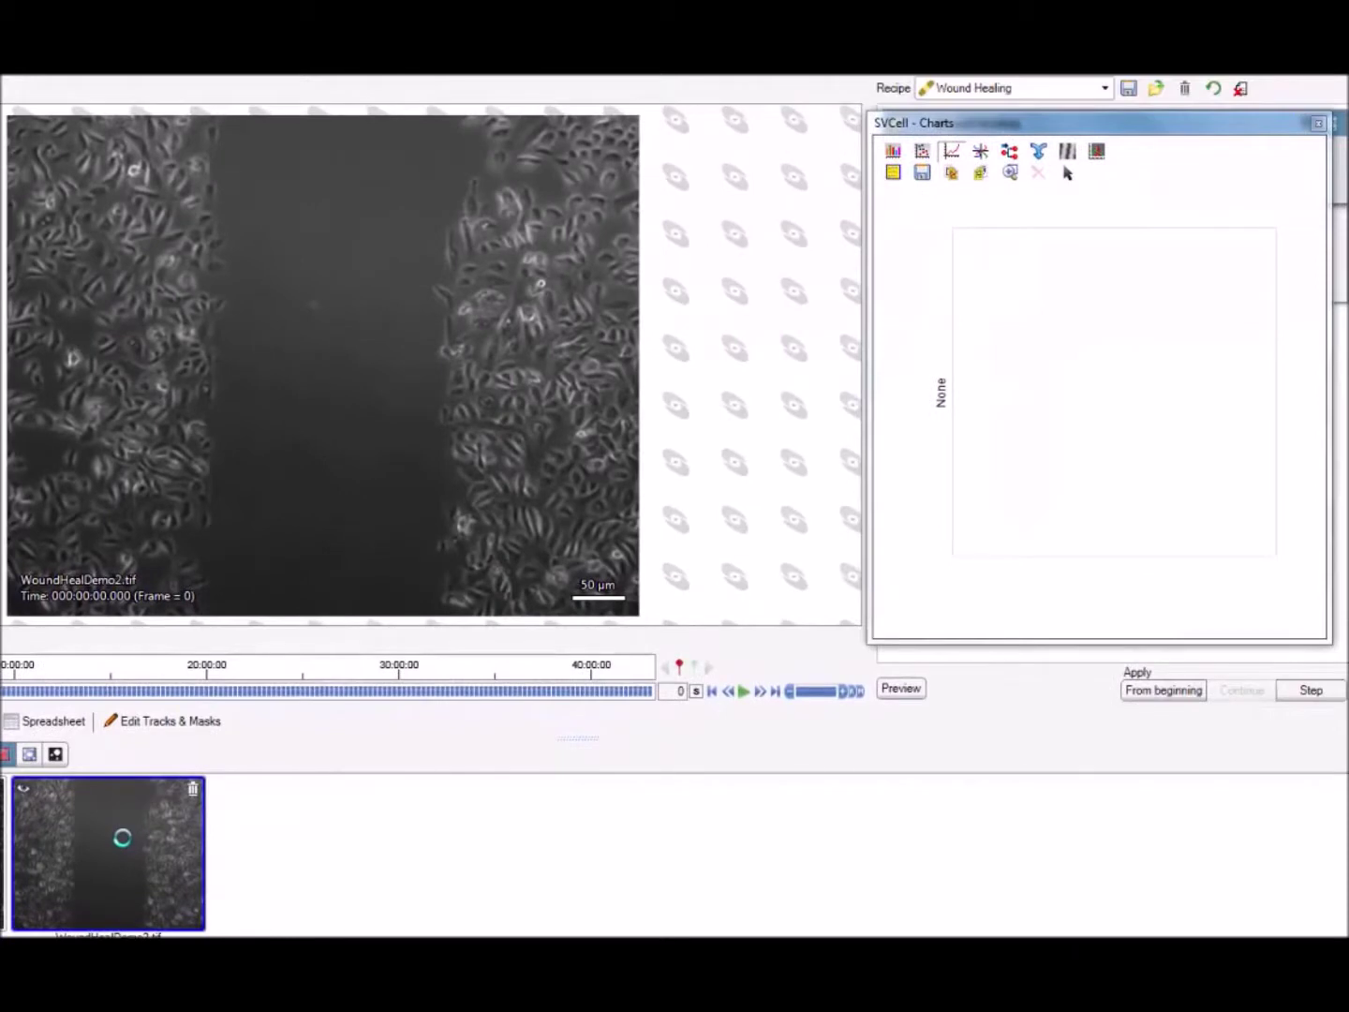
pyautogui.click(1318, 122)
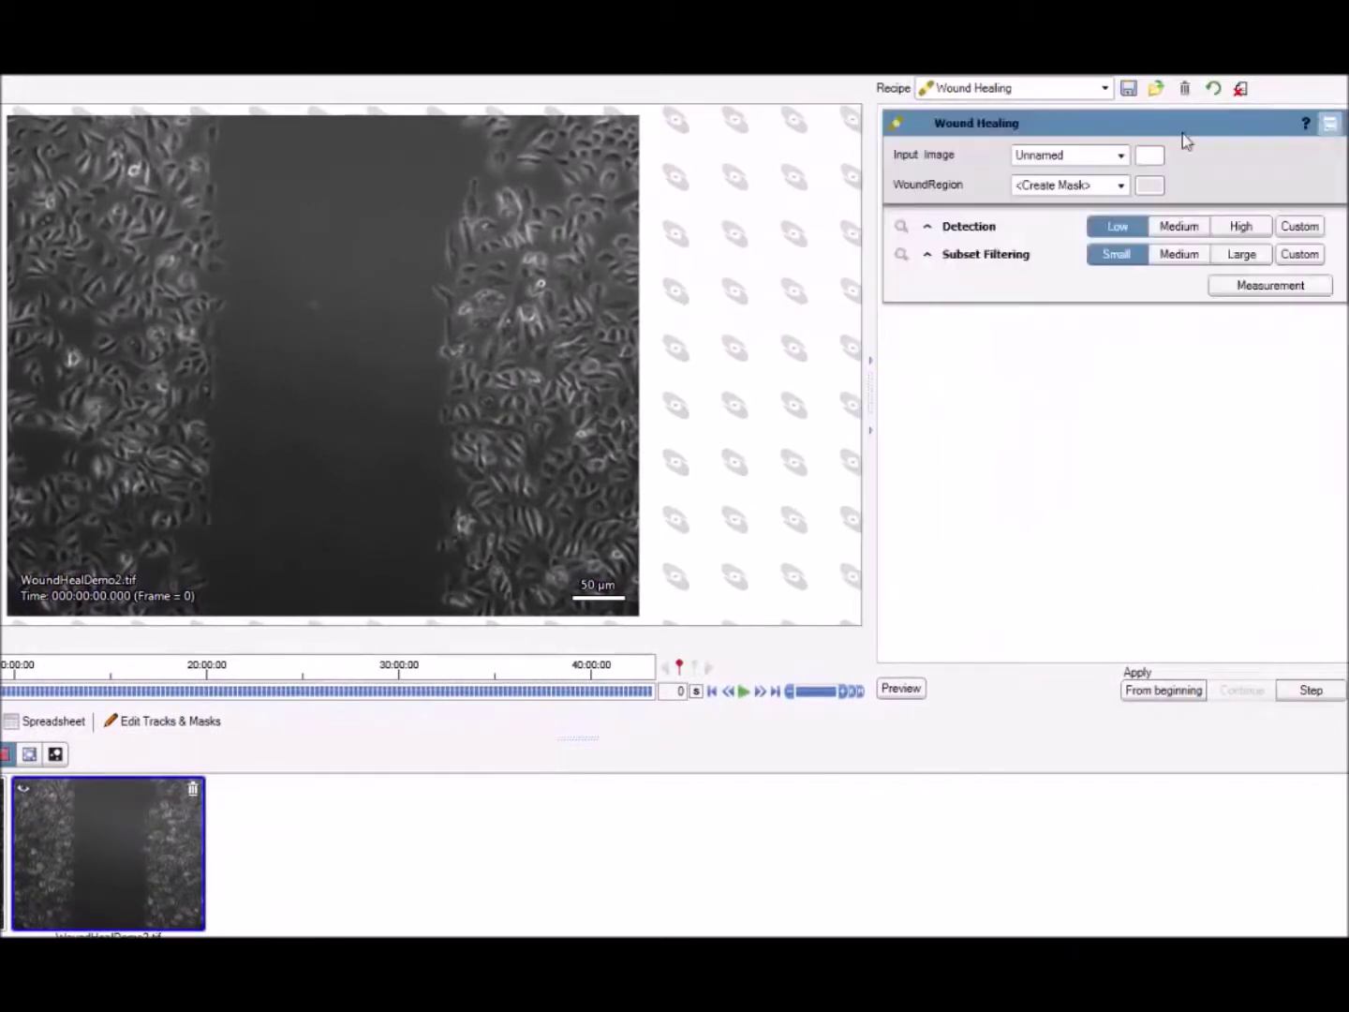
# Step: Compare the Low, Medium and High Detection previews on WoundHealDemo2.tif and set Detection to Medium
pyautogui.click(1178, 225)
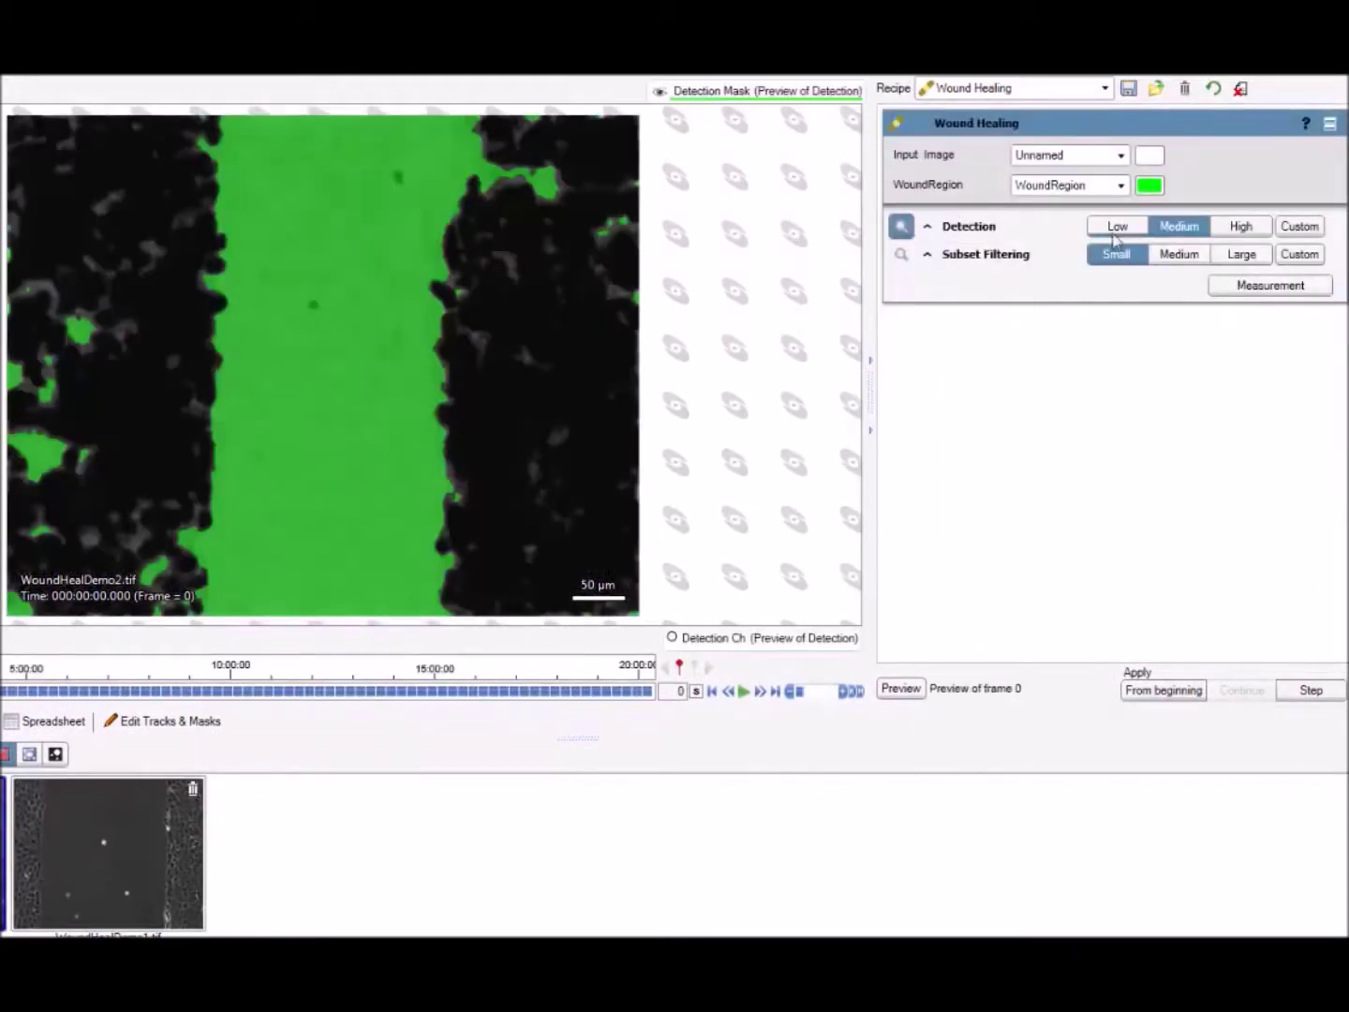
pyautogui.click(1116, 232)
pyautogui.click(1182, 230)
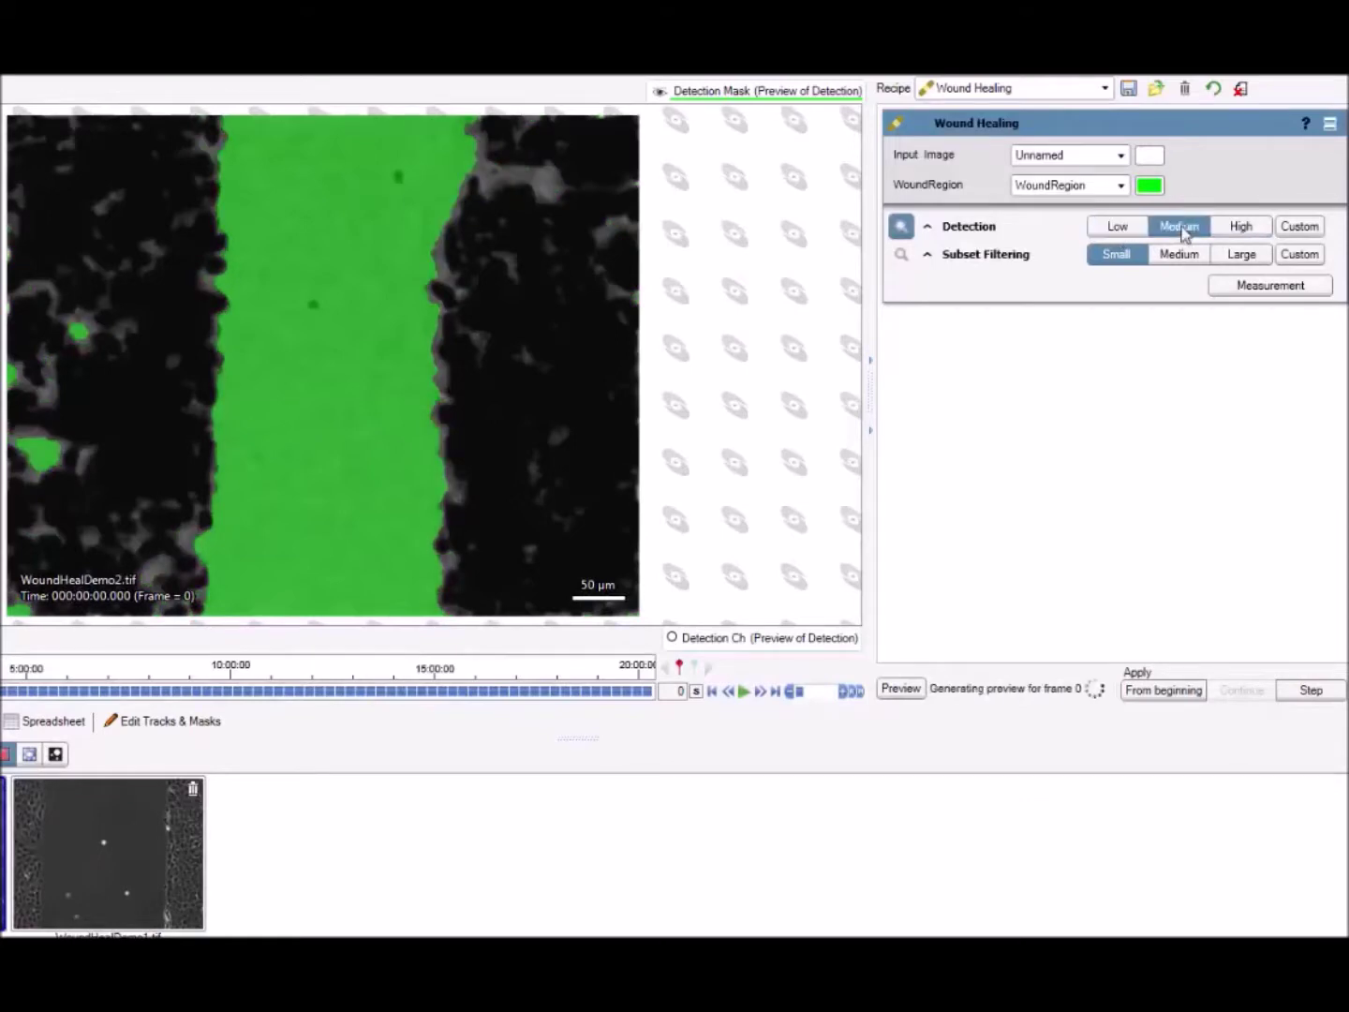
pyautogui.click(1243, 230)
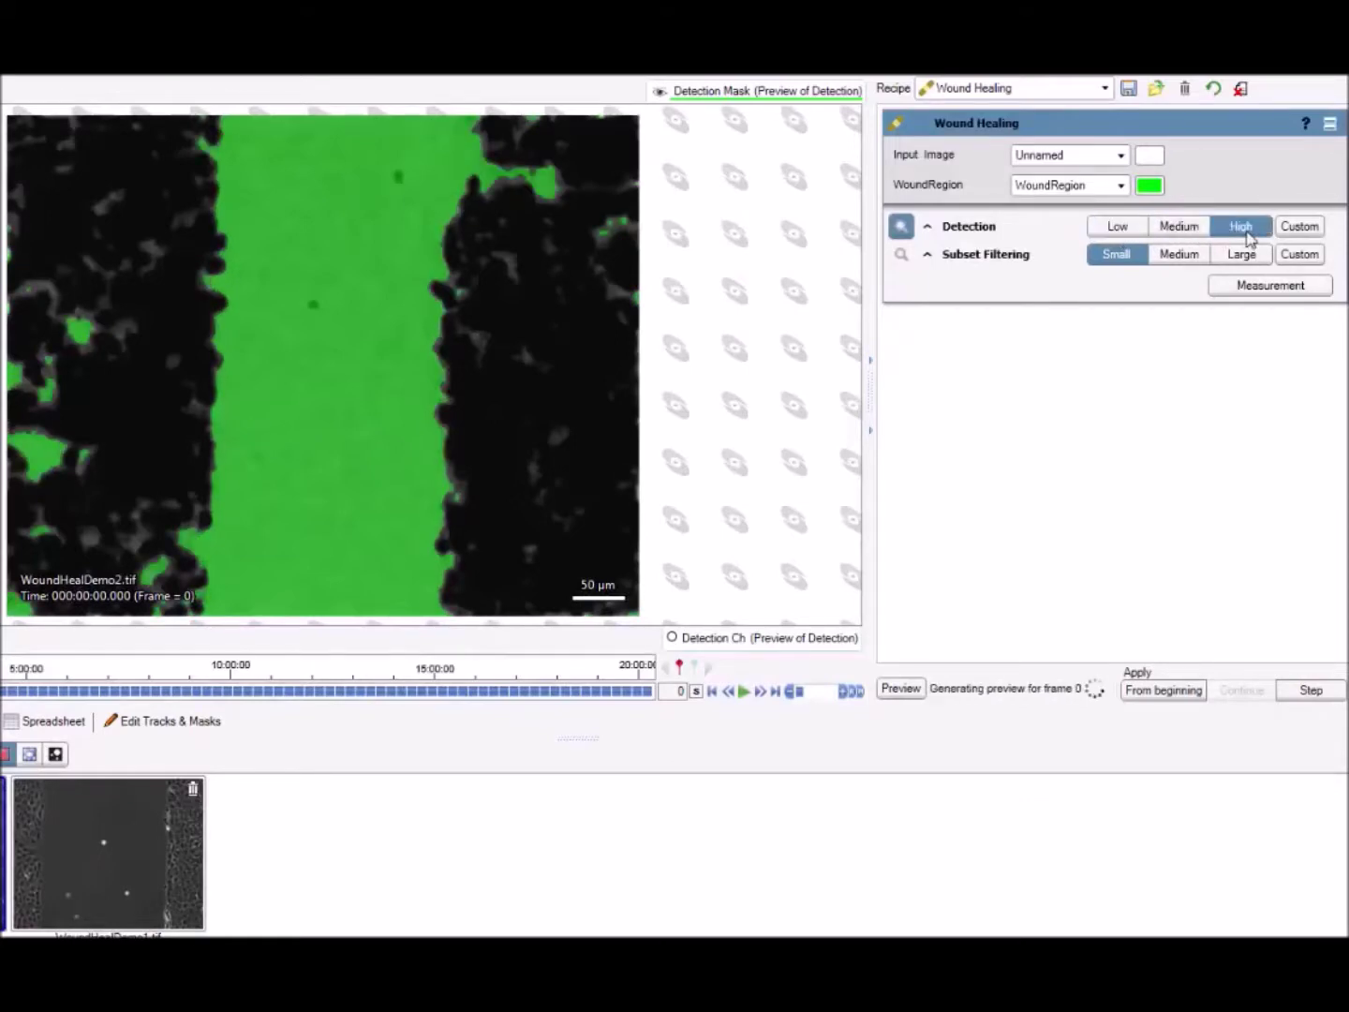
pyautogui.click(1180, 230)
# Step: Preview Subset Filtering on WoundHealDemo2.tif, compare Small, Medium and Large on frames 0 and 38, and set it to Small
pyautogui.click(901, 254)
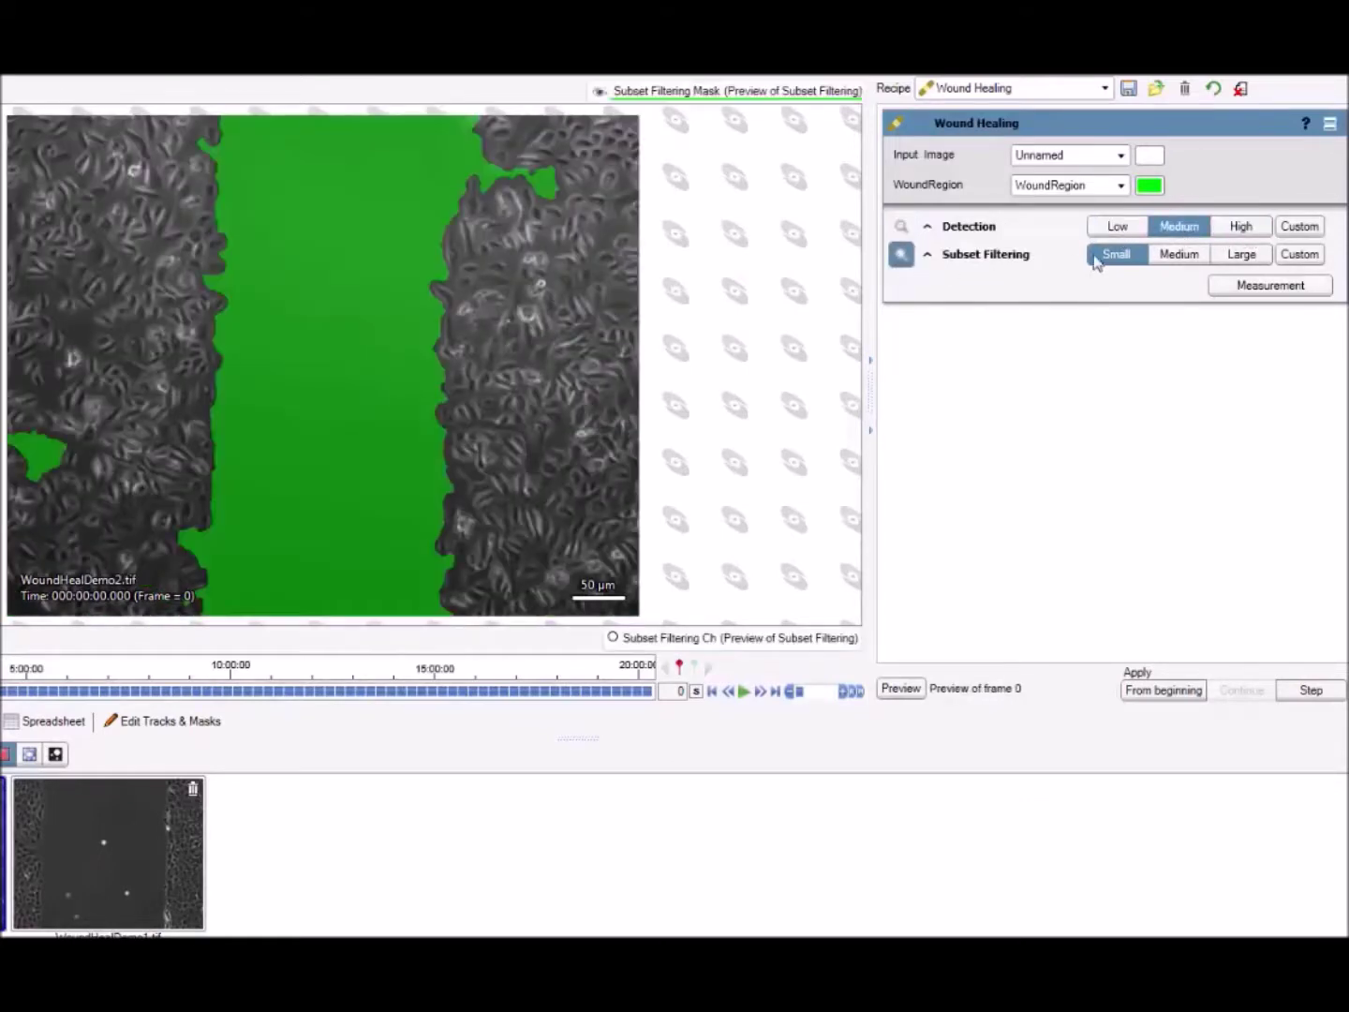
pyautogui.click(1177, 255)
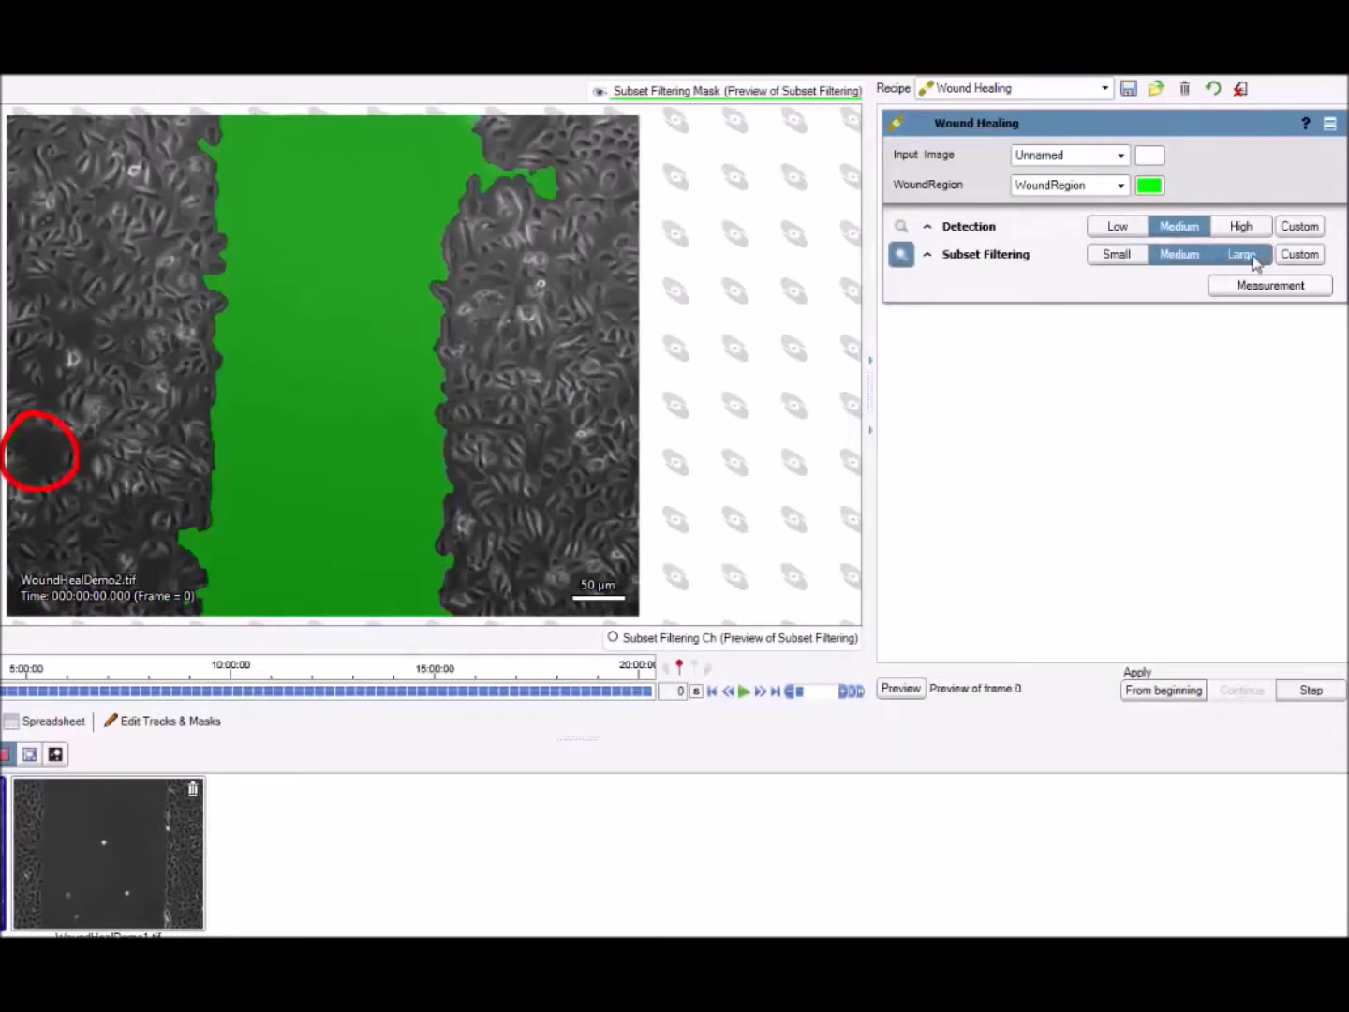
pyautogui.click(1254, 260)
pyautogui.click(1177, 256)
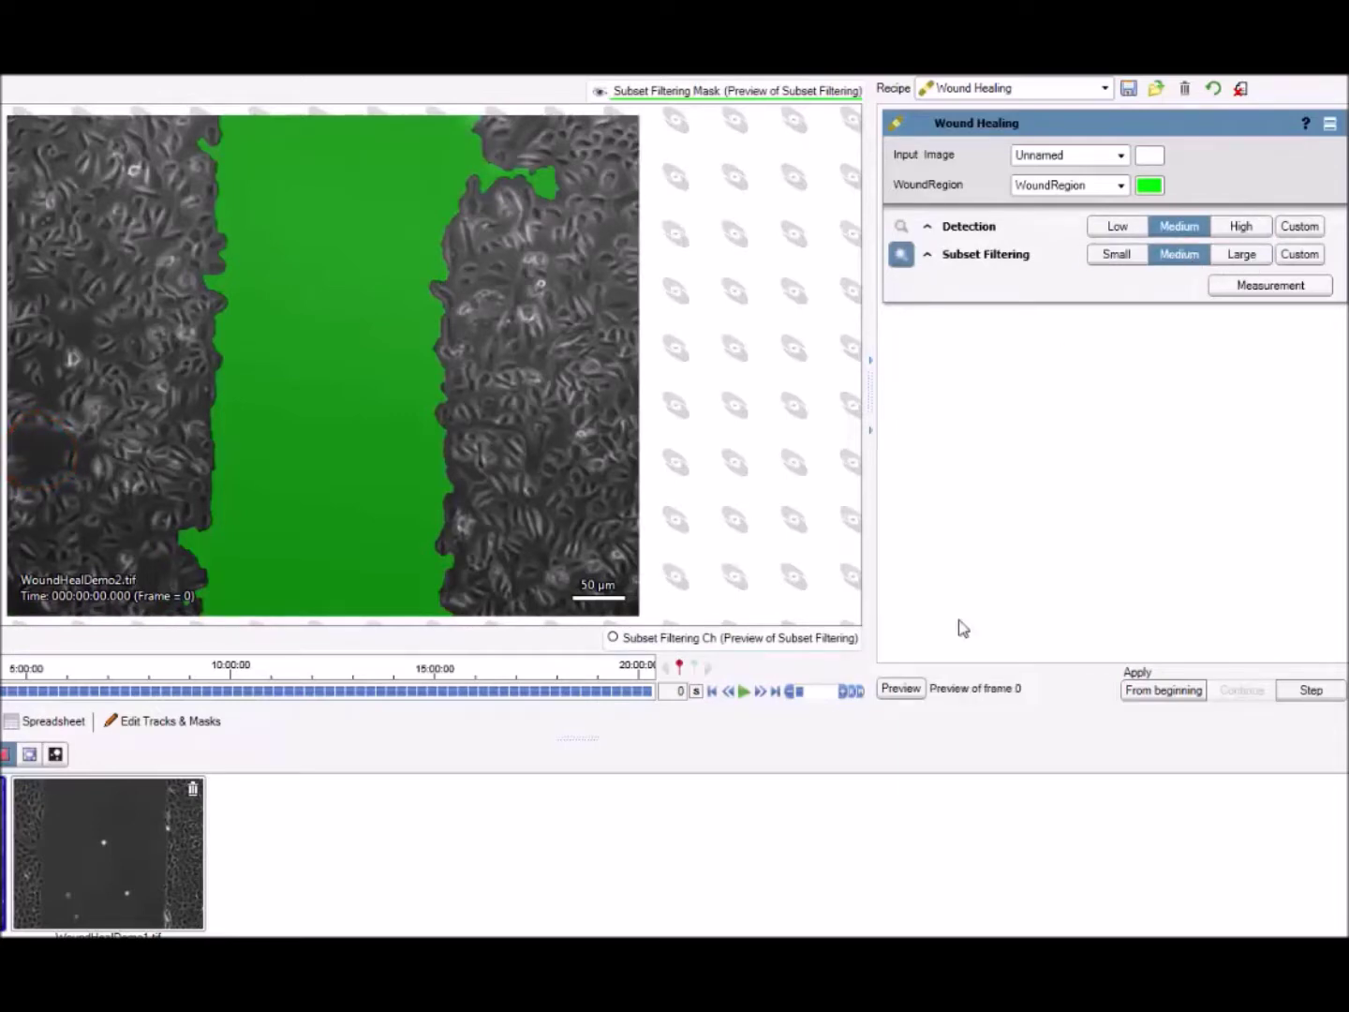
pyautogui.press('Return')
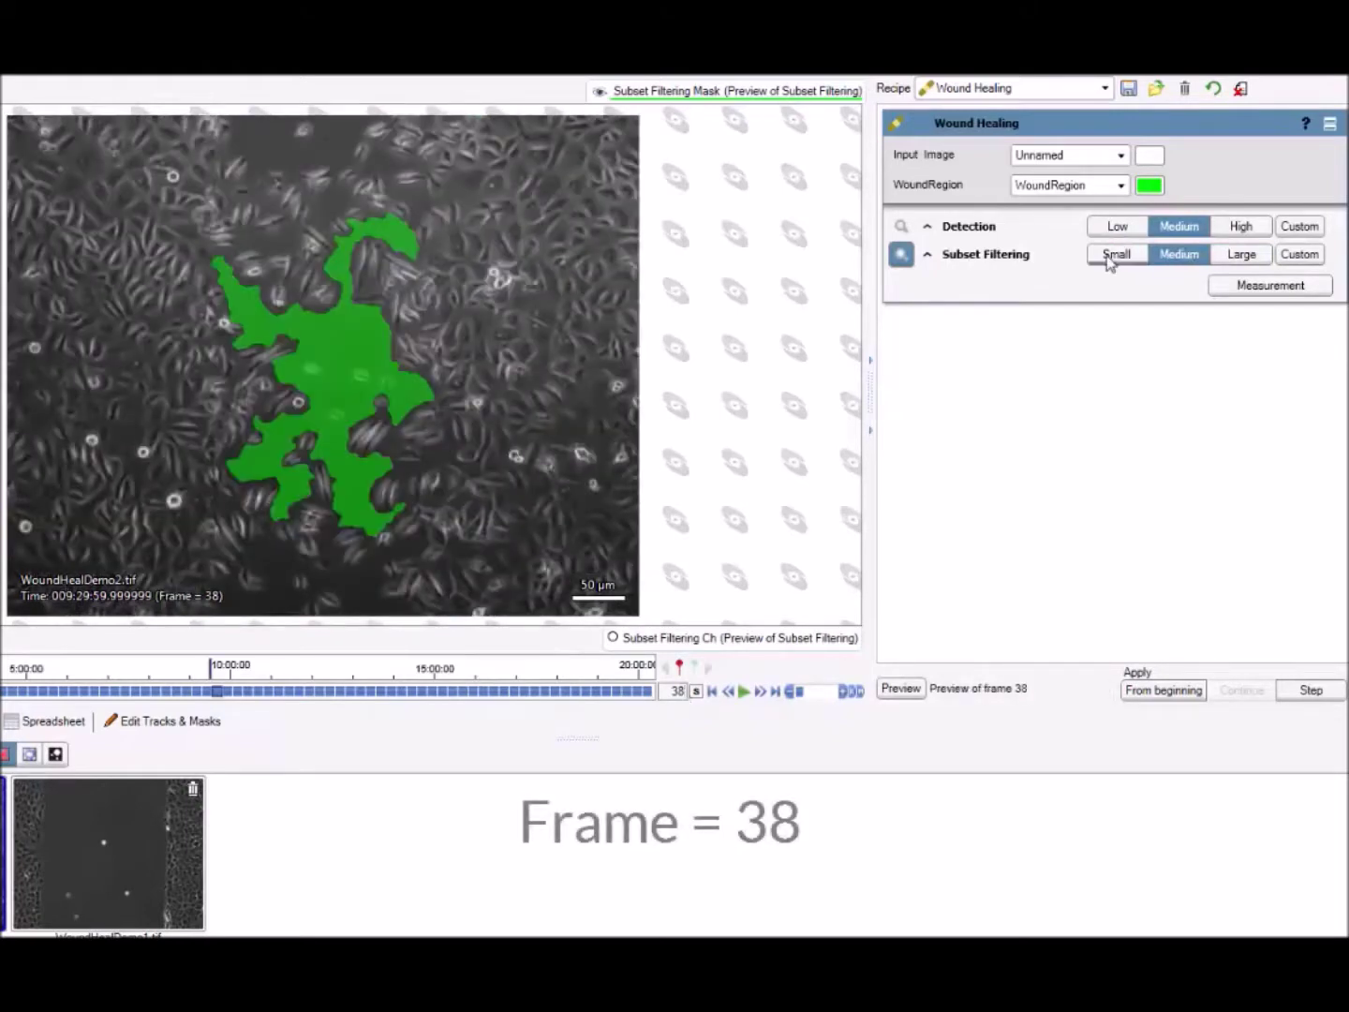
pyautogui.click(1111, 257)
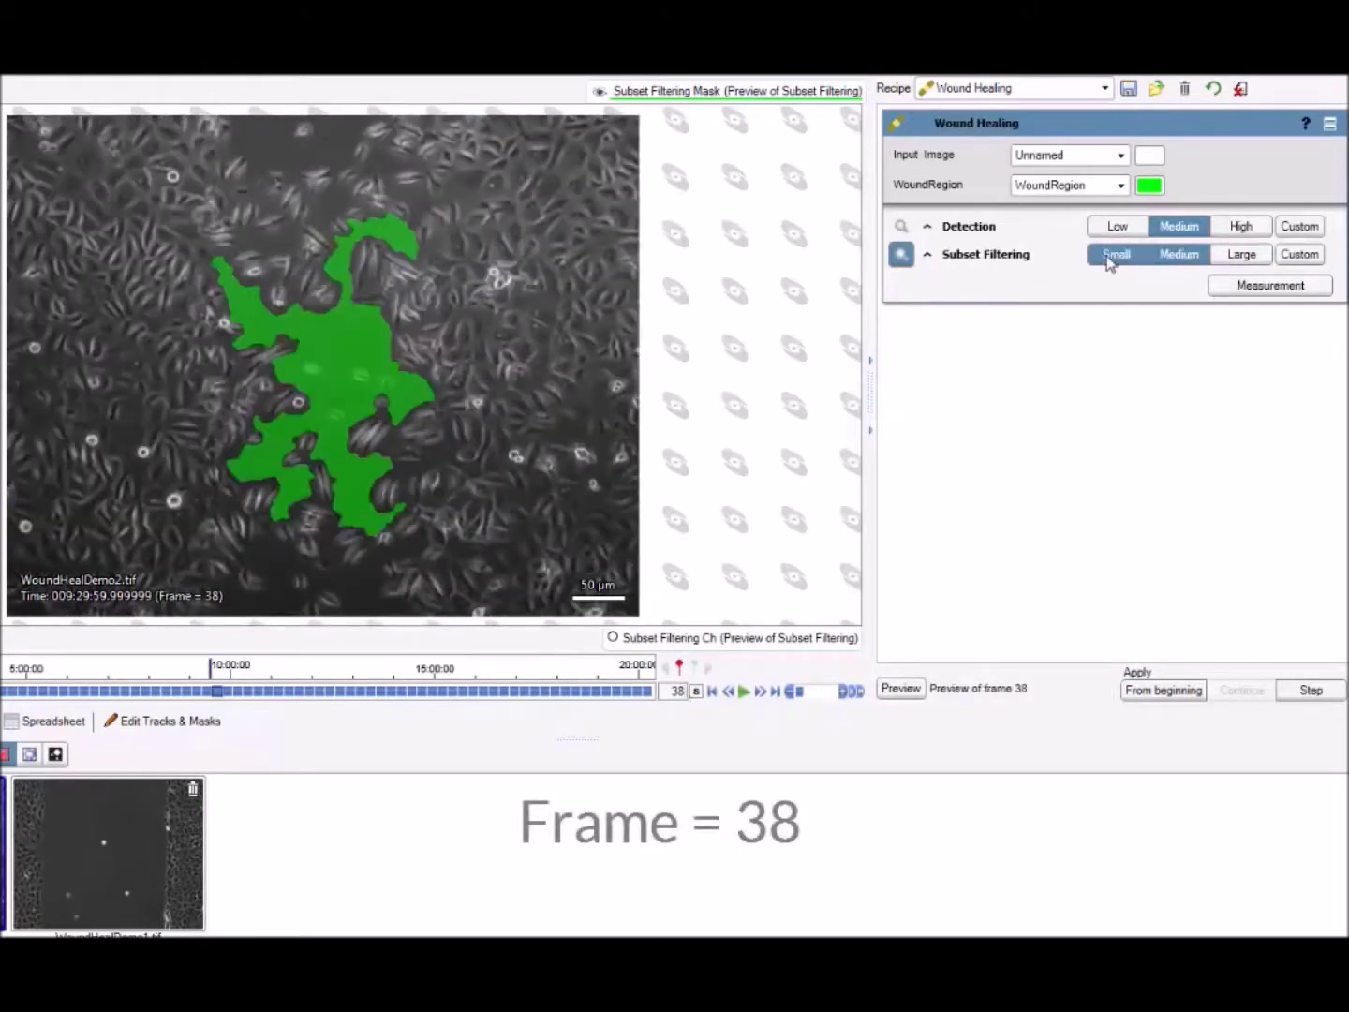
pyautogui.click(1253, 257)
pyautogui.click(1180, 258)
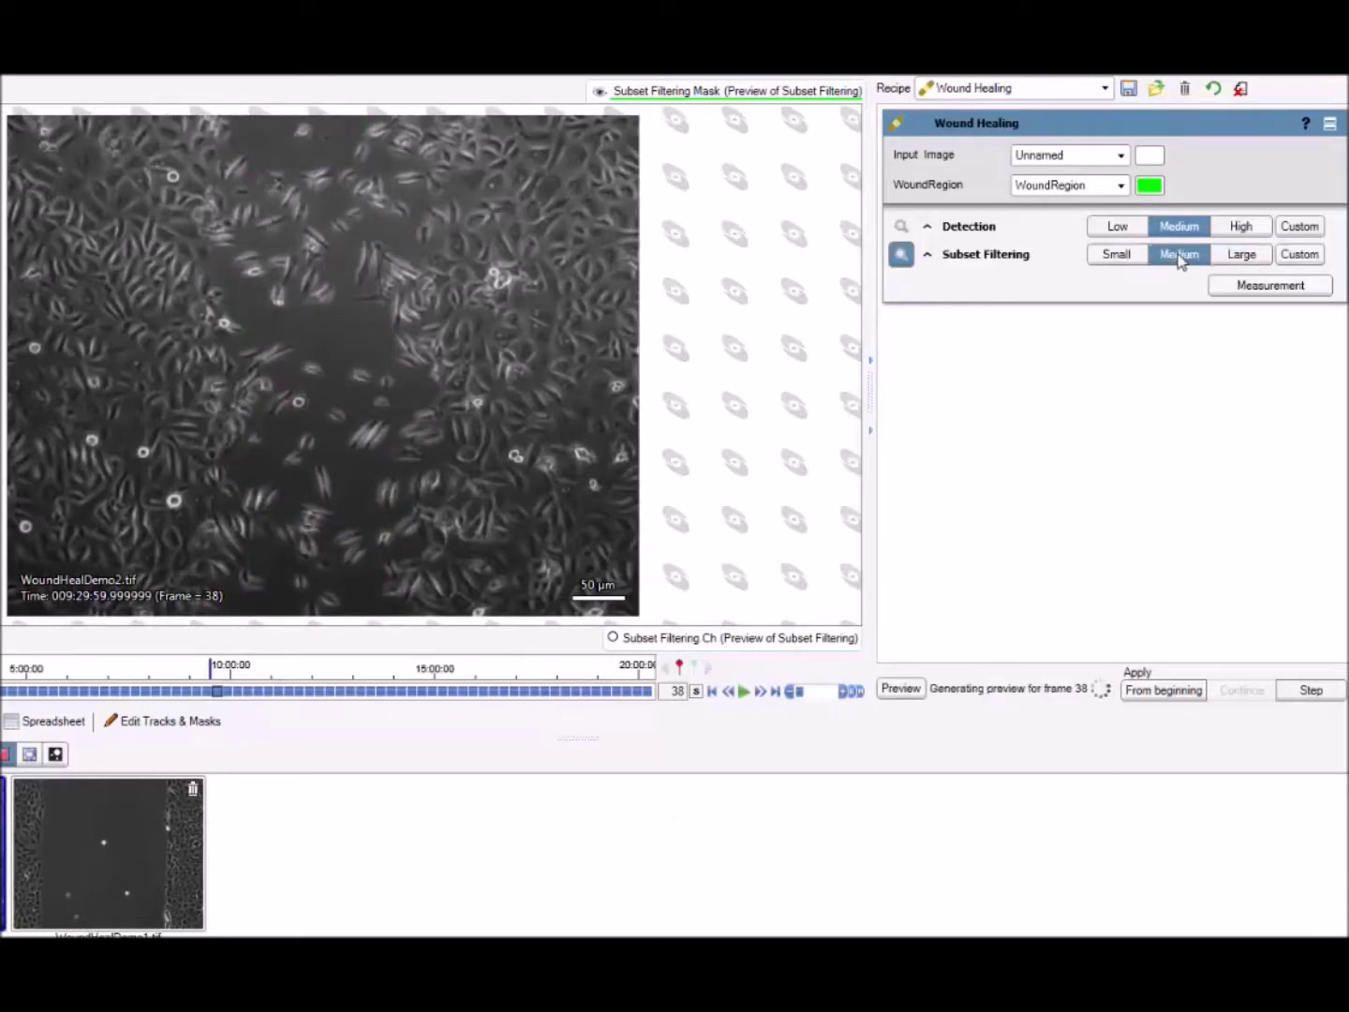
pyautogui.click(1121, 257)
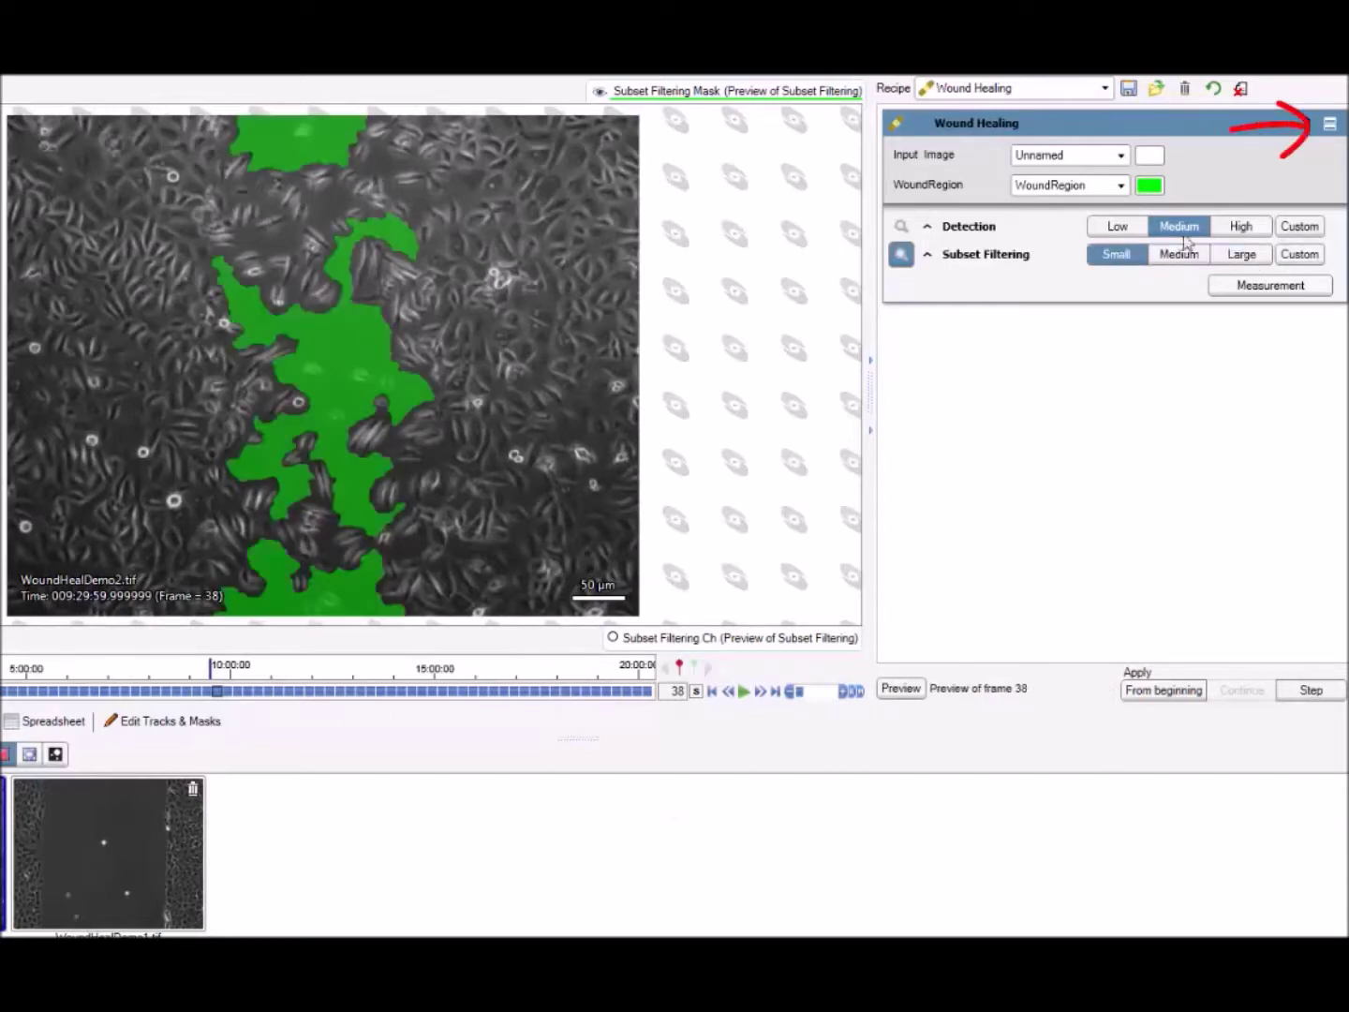
# Step: Expand the Wound Healing recipe's detailed parameters and compare Medium with Small Subset Filtering on frame 38, leaving it at Small
pyautogui.click(1329, 125)
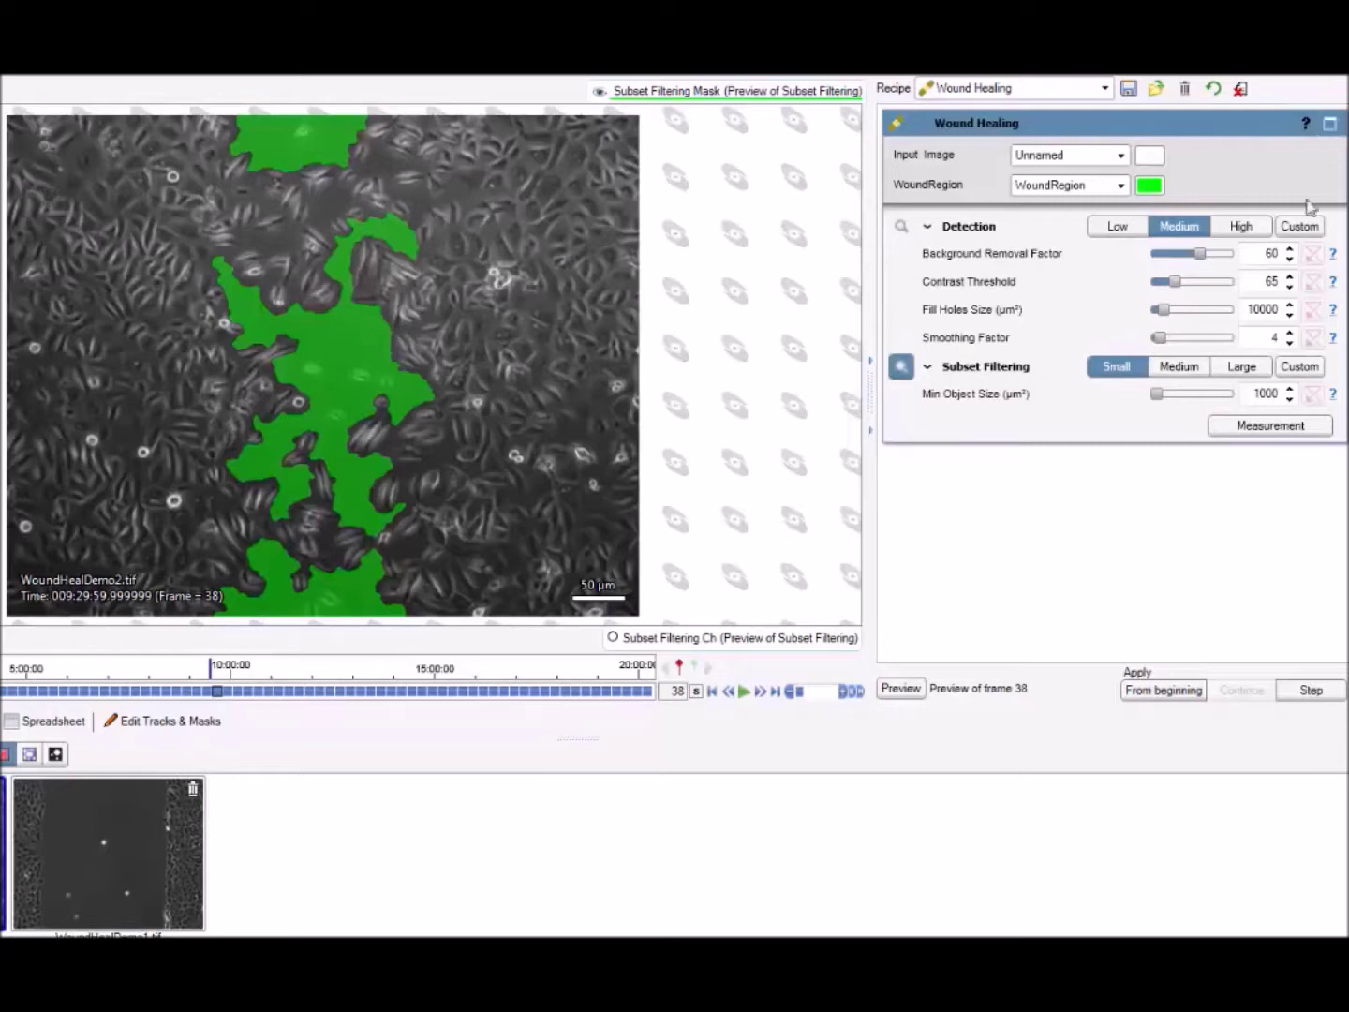
pyautogui.click(1183, 369)
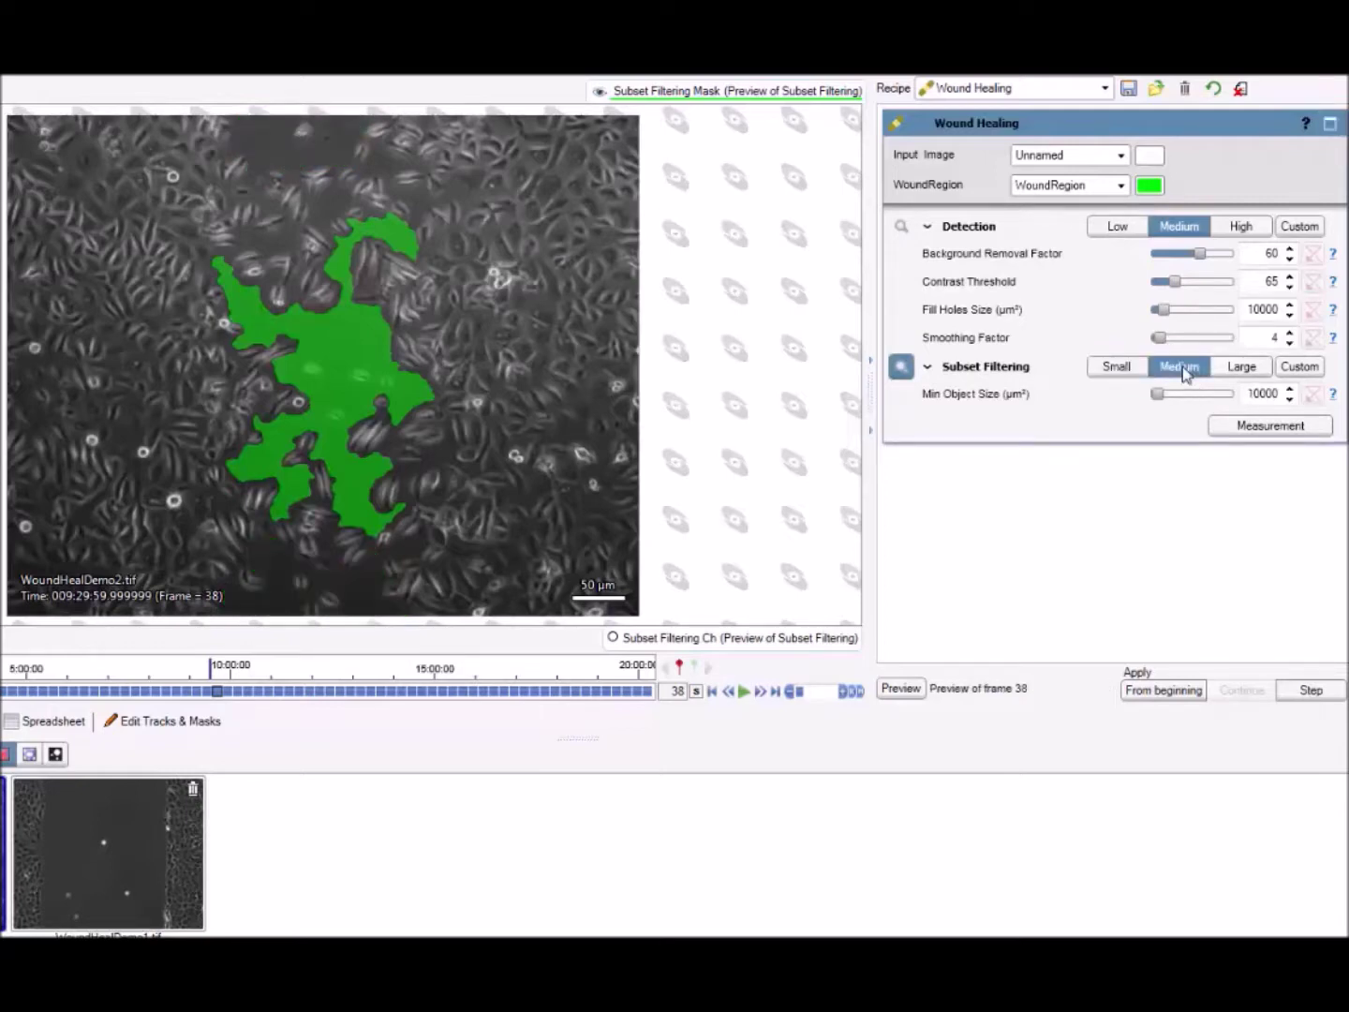
pyautogui.click(1116, 370)
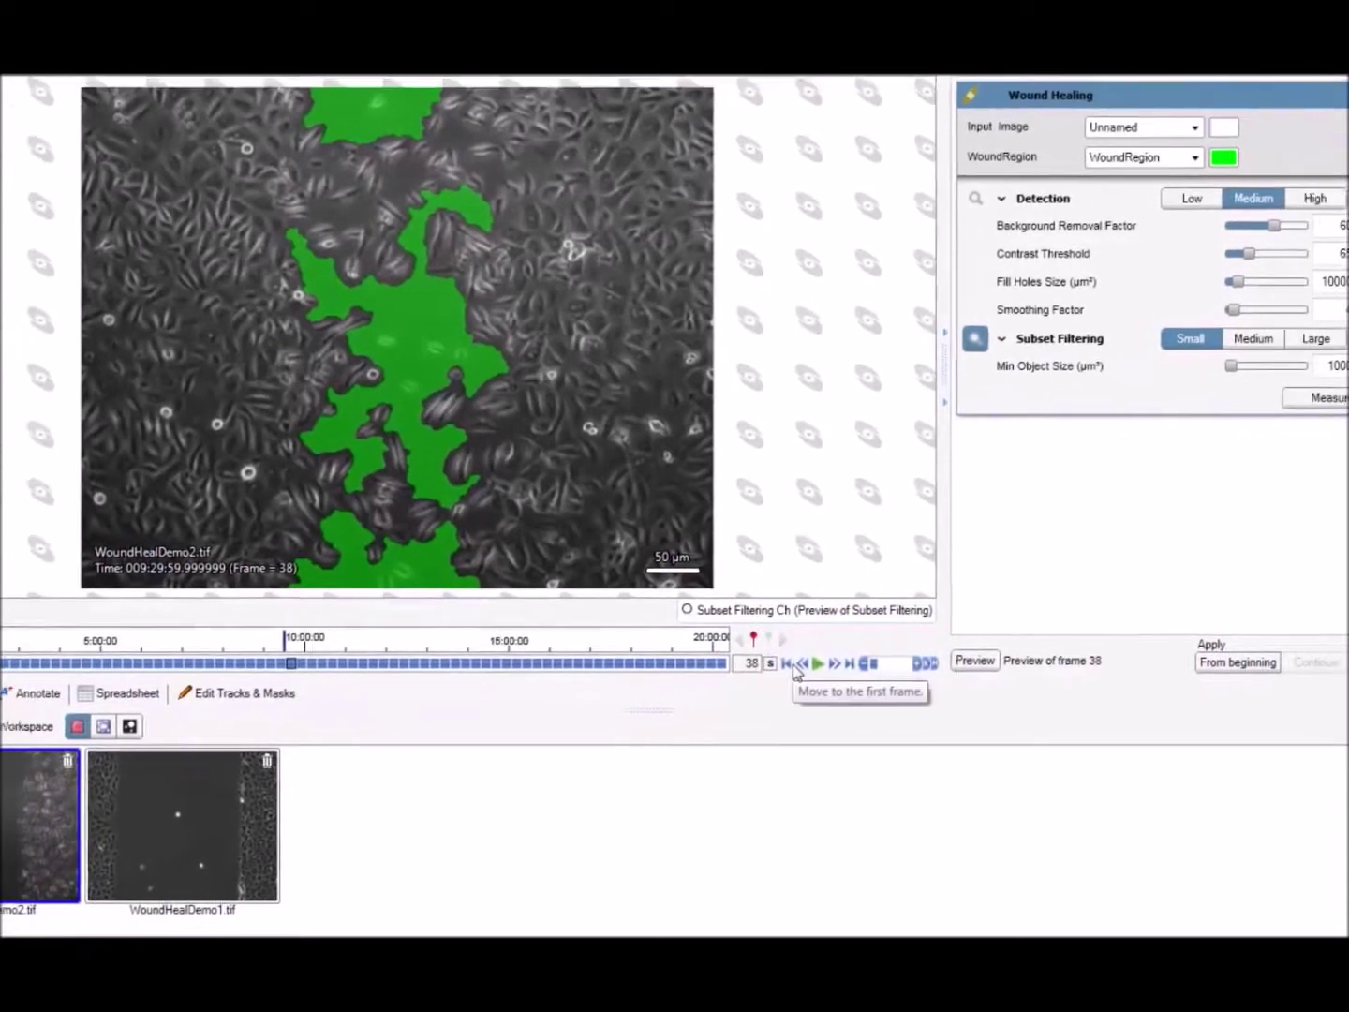
# Step: Outline the small isolated detected patch at the image's left edge on frame 0 with a freehand annotation of about 1461 µm²
pyautogui.click(713, 691)
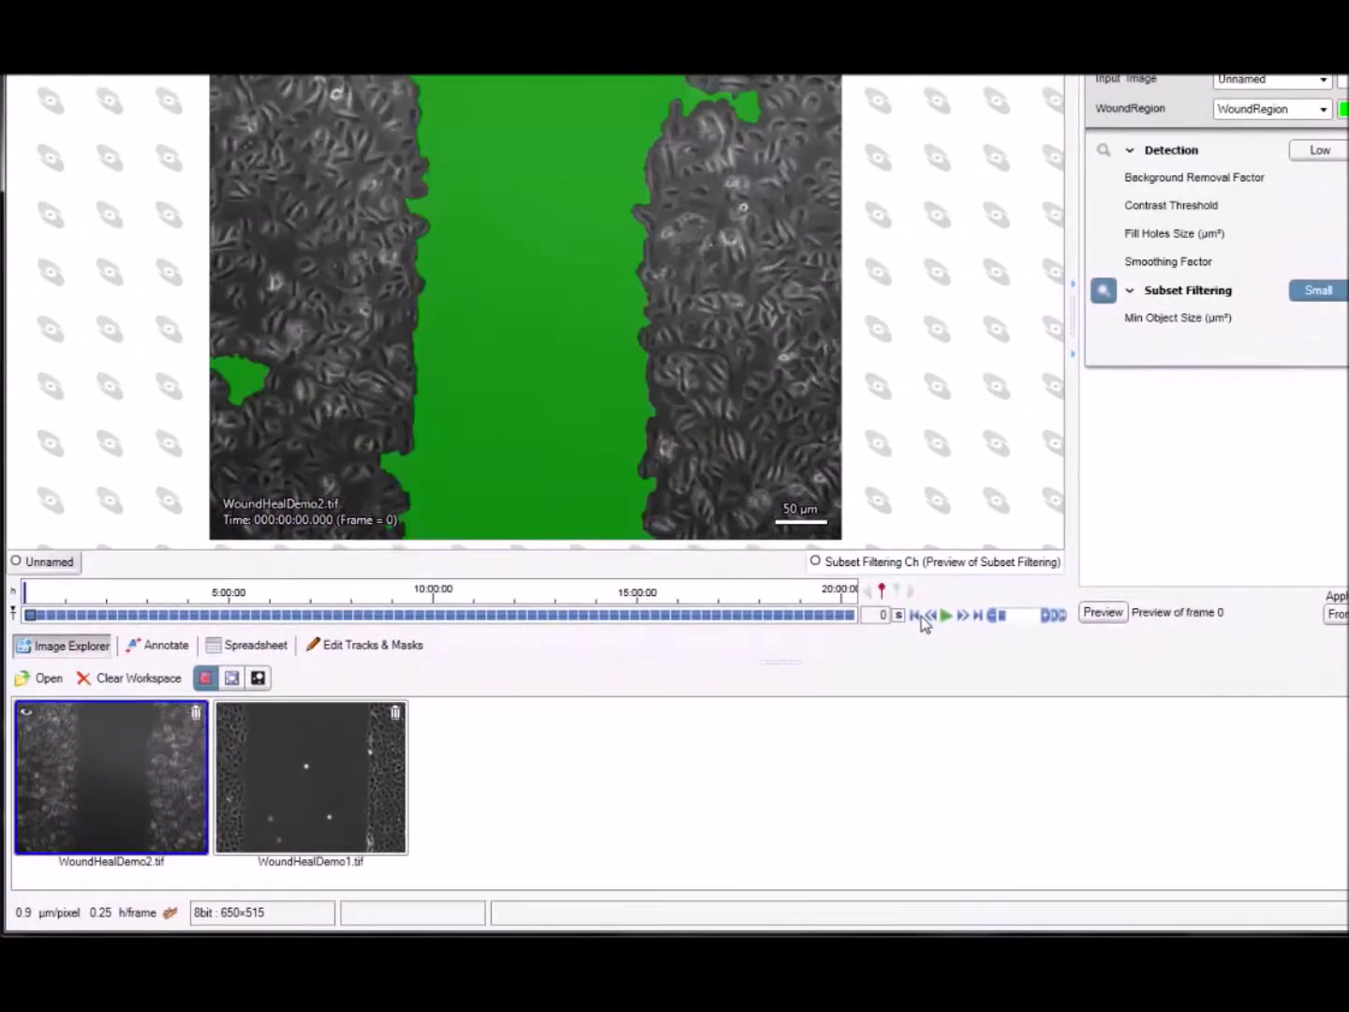
pyautogui.click(157, 647)
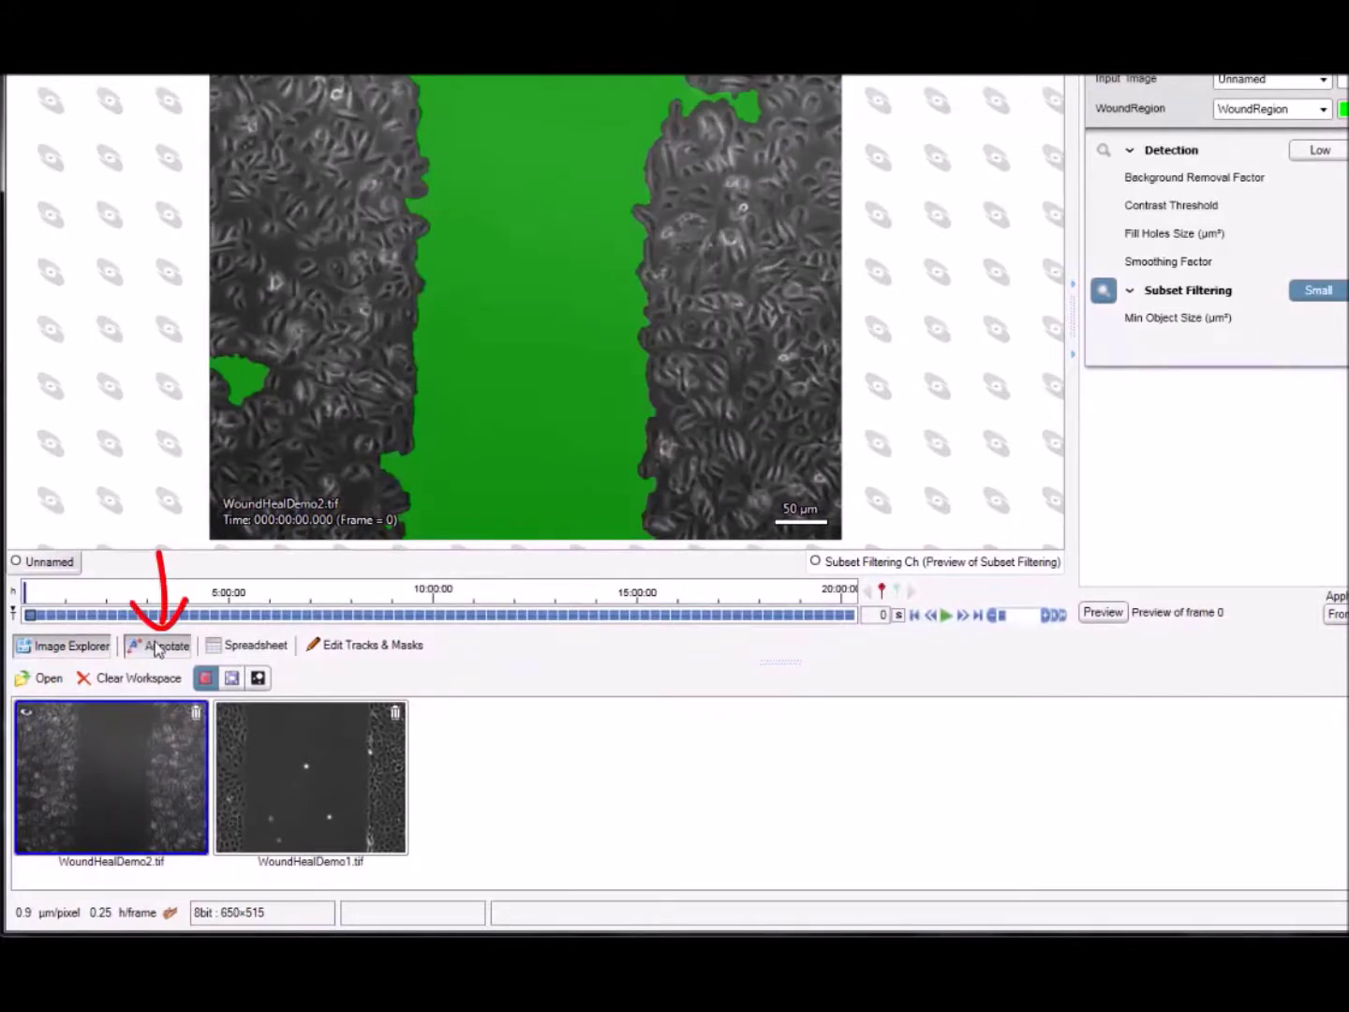
pyautogui.click(48, 686)
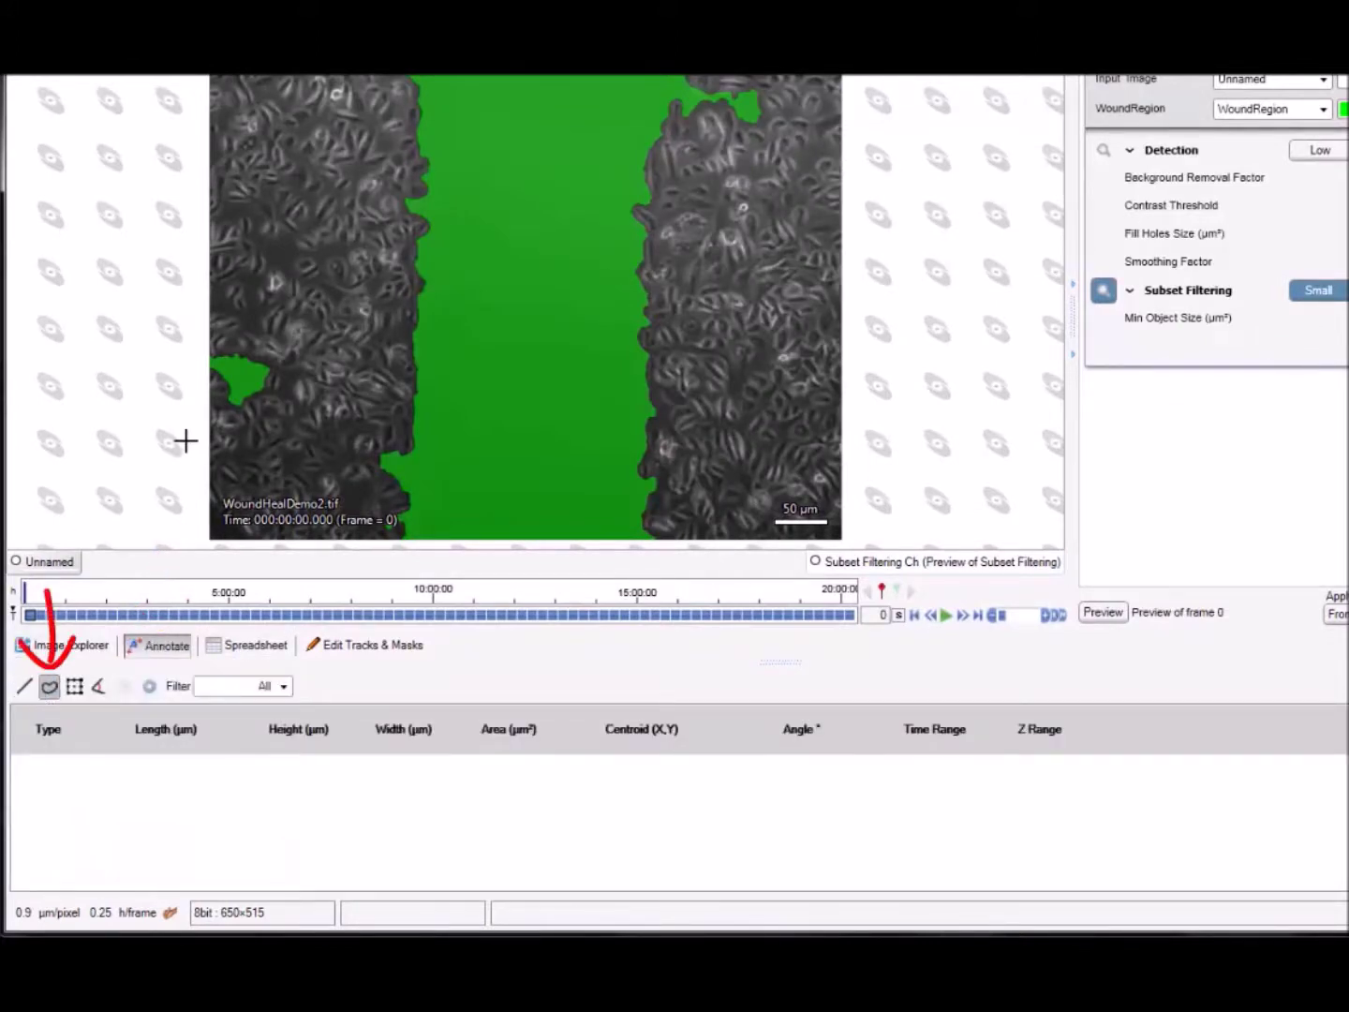
pyautogui.moveTo(208, 356)
pyautogui.mouseDown()
pyautogui.moveTo(267, 364)
pyautogui.moveTo(276, 386)
pyautogui.moveTo(236, 410)
pyautogui.moveTo(210, 367)
pyautogui.mouseUp()
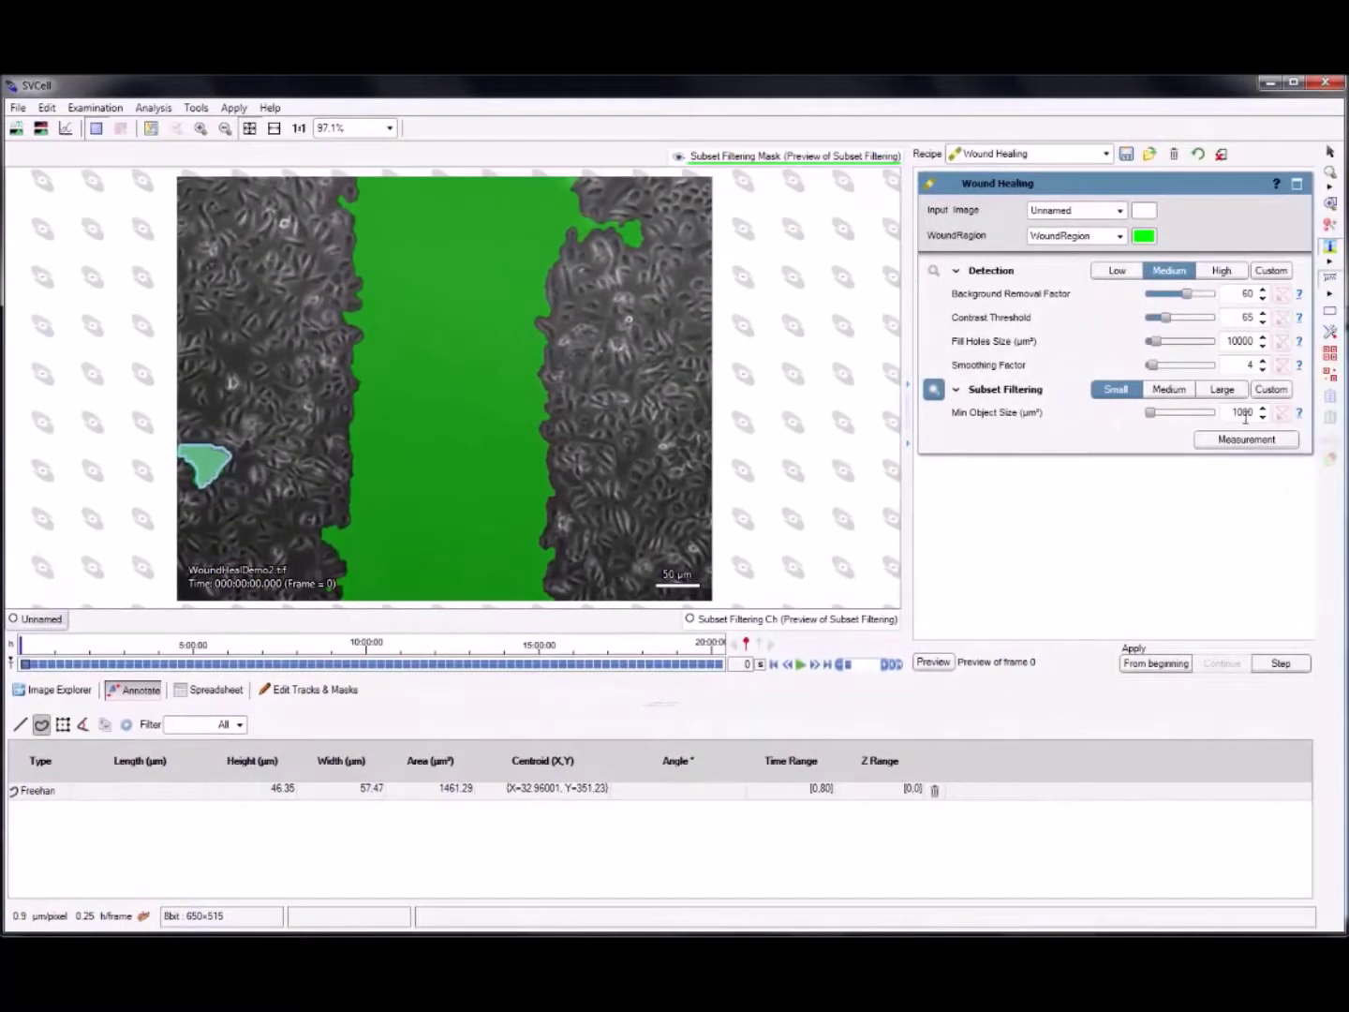
# Step: Set the Subset Filtering Min Object Size to 1800 µm² and return to the loaded images list
pyautogui.doubleClick(1244, 414)
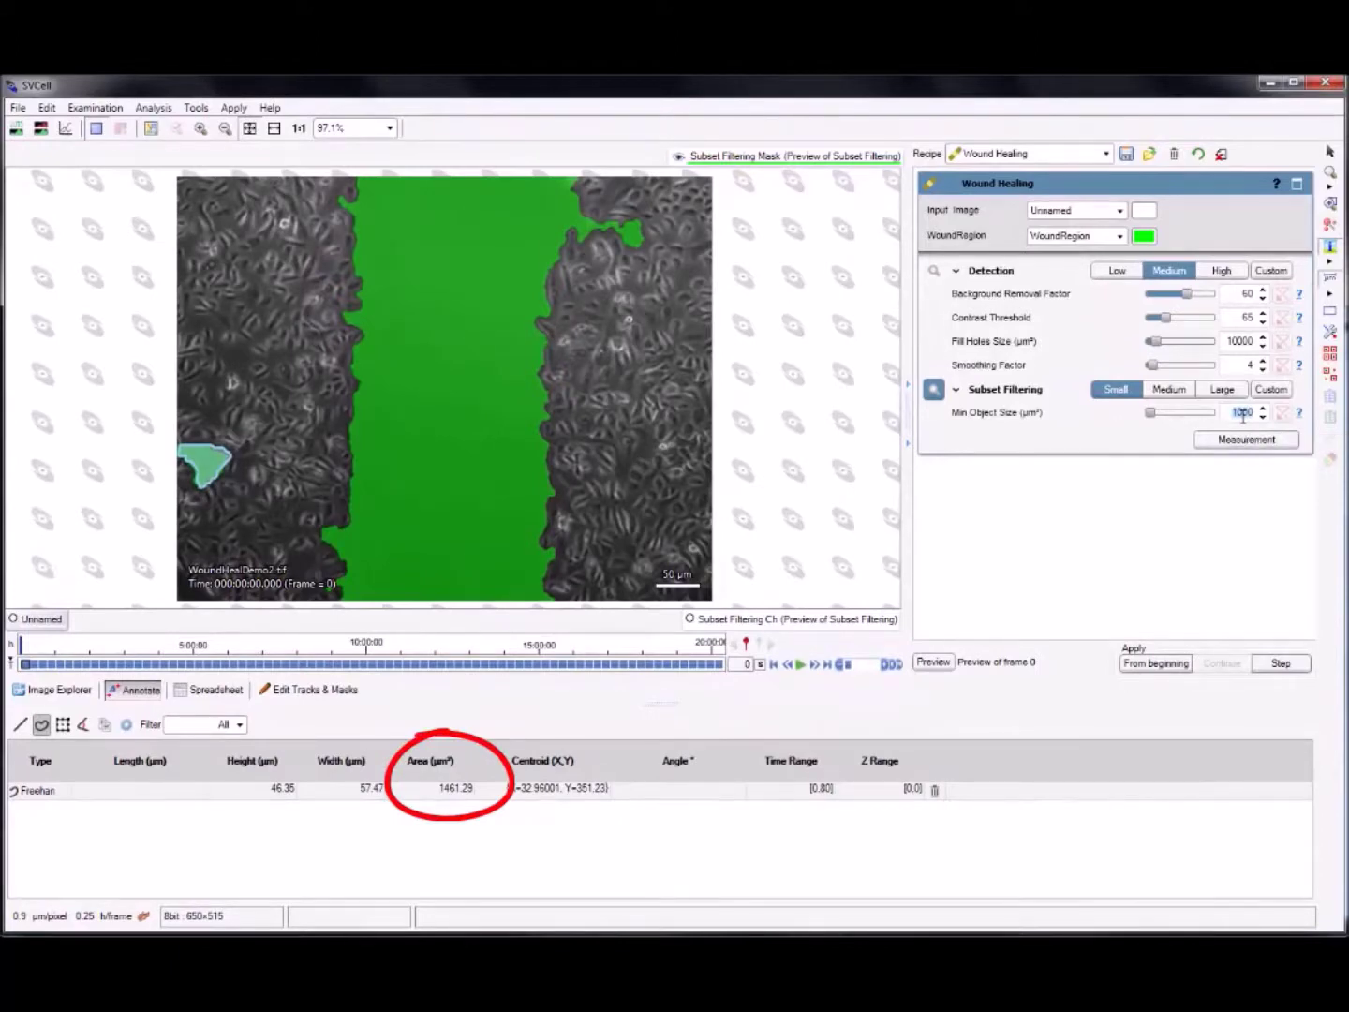
pyautogui.write('10')
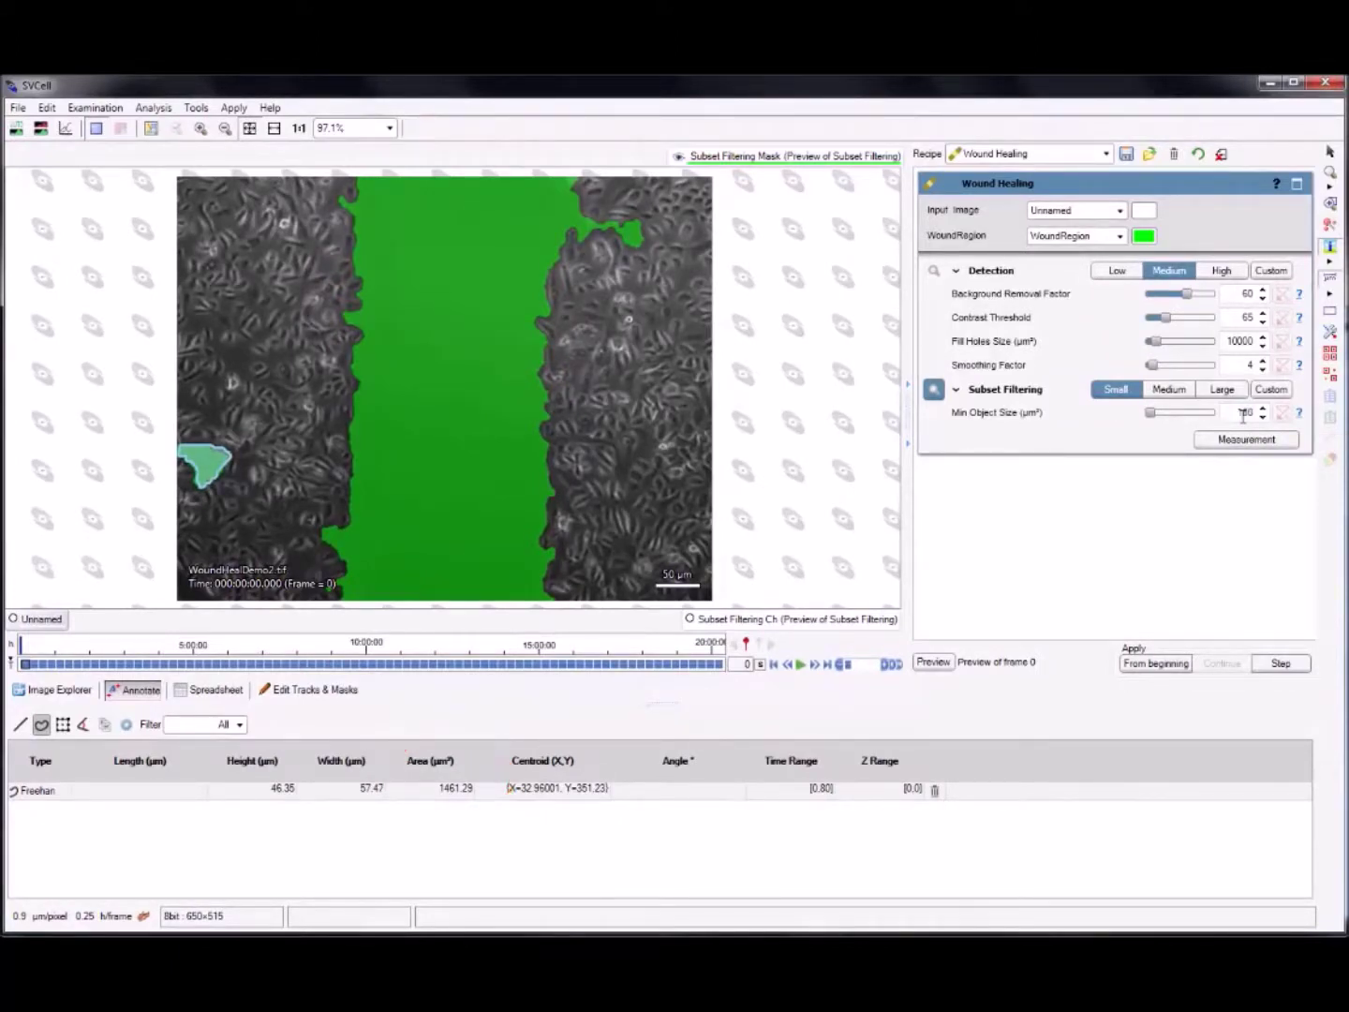
pyautogui.press('Return')
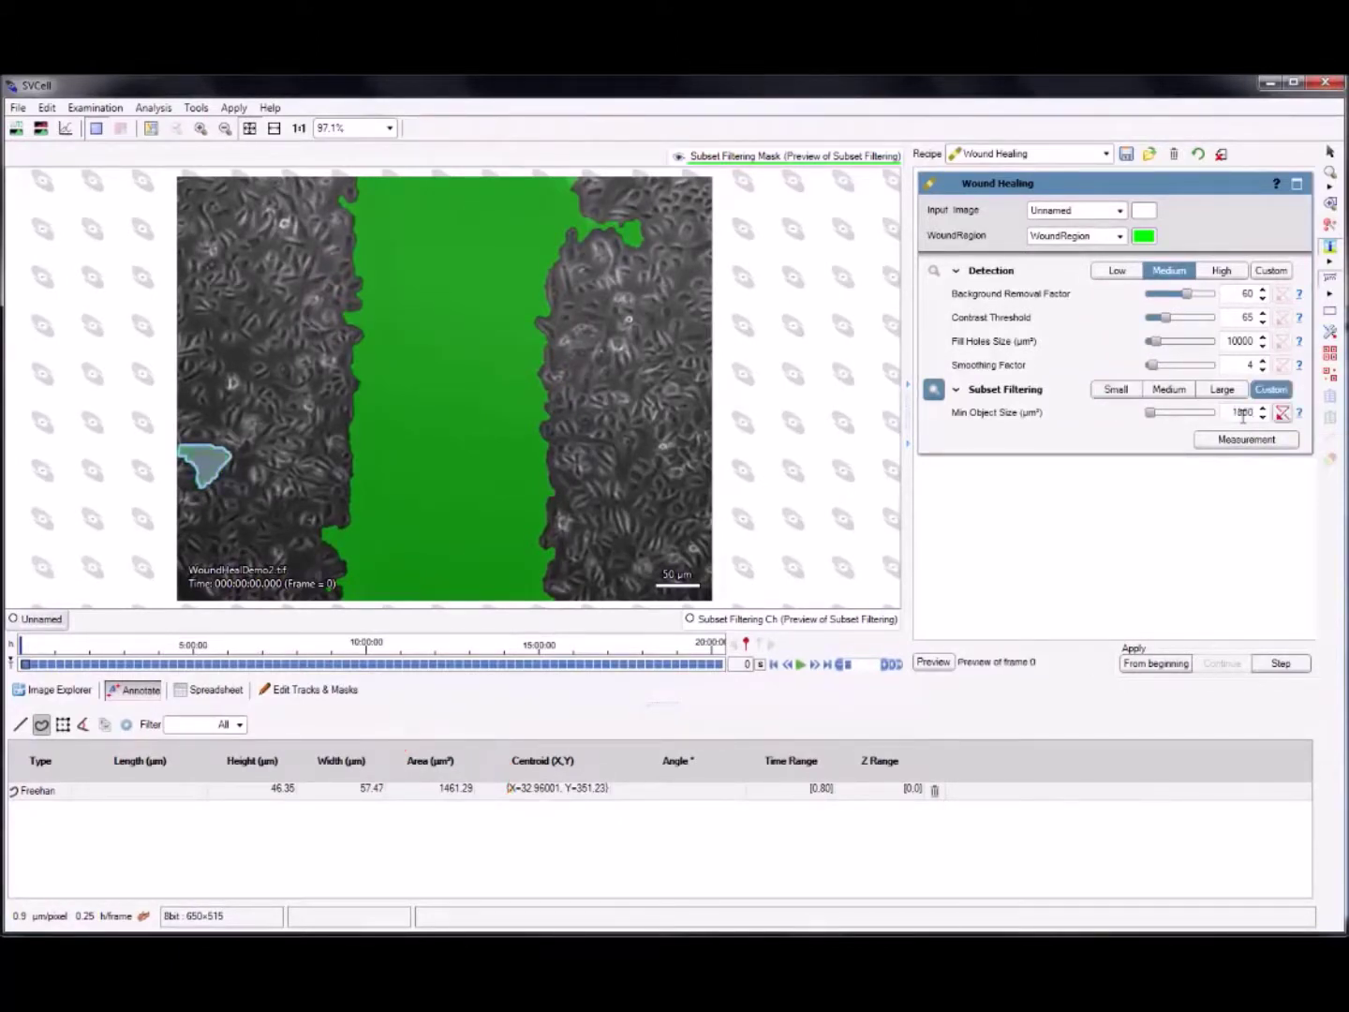
pyautogui.click(53, 689)
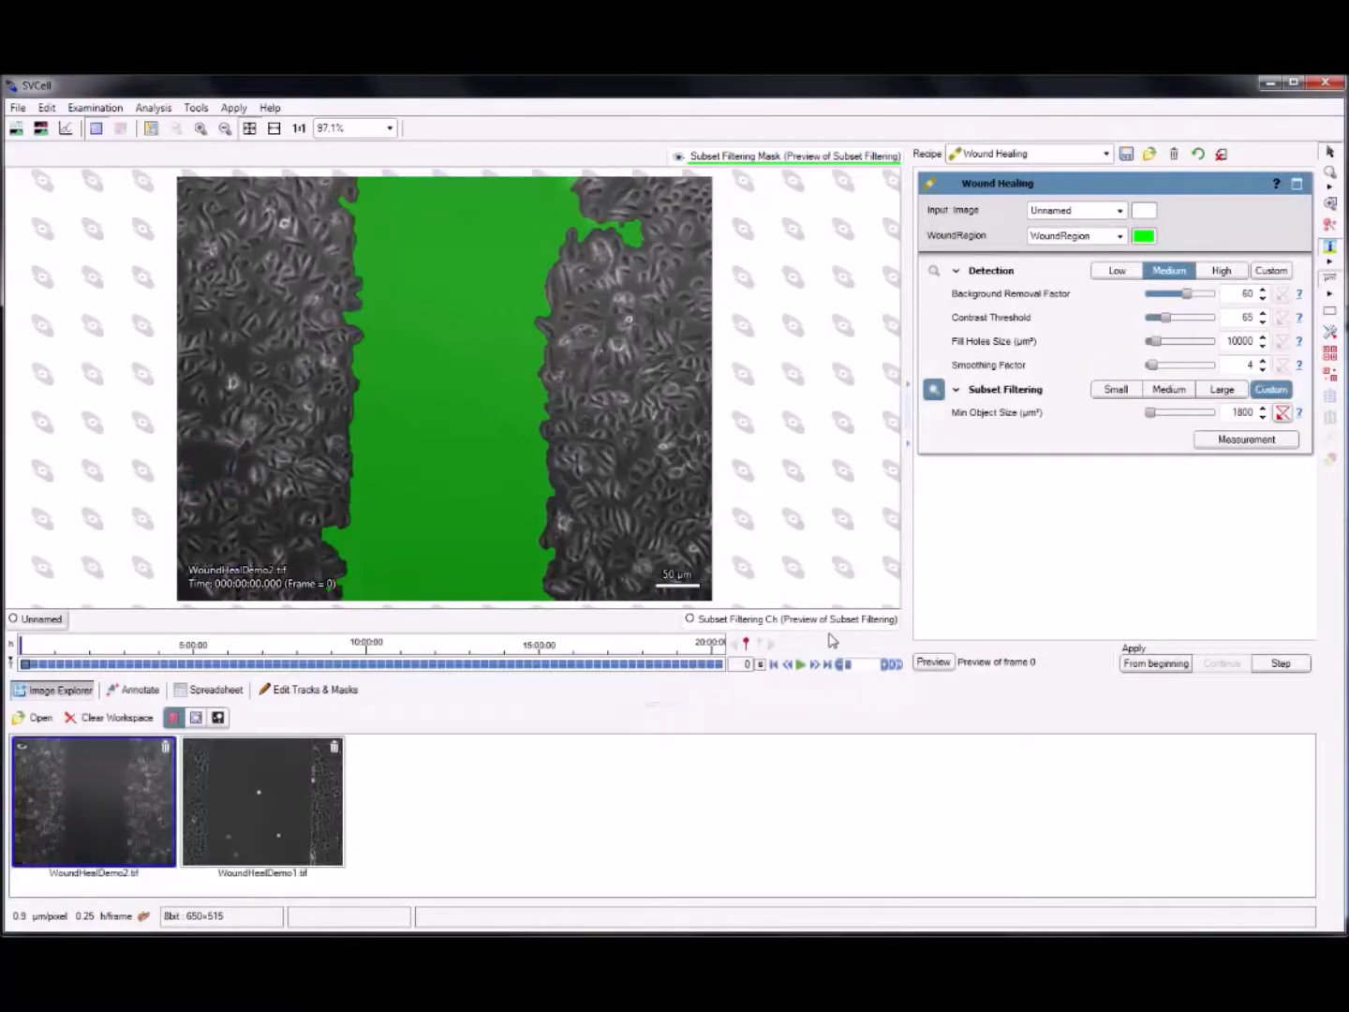
# Step: Apply the recipe to WoundHealDemo2.tif from the beginning and play back the result, ending on frame 0
pyautogui.click(1155, 663)
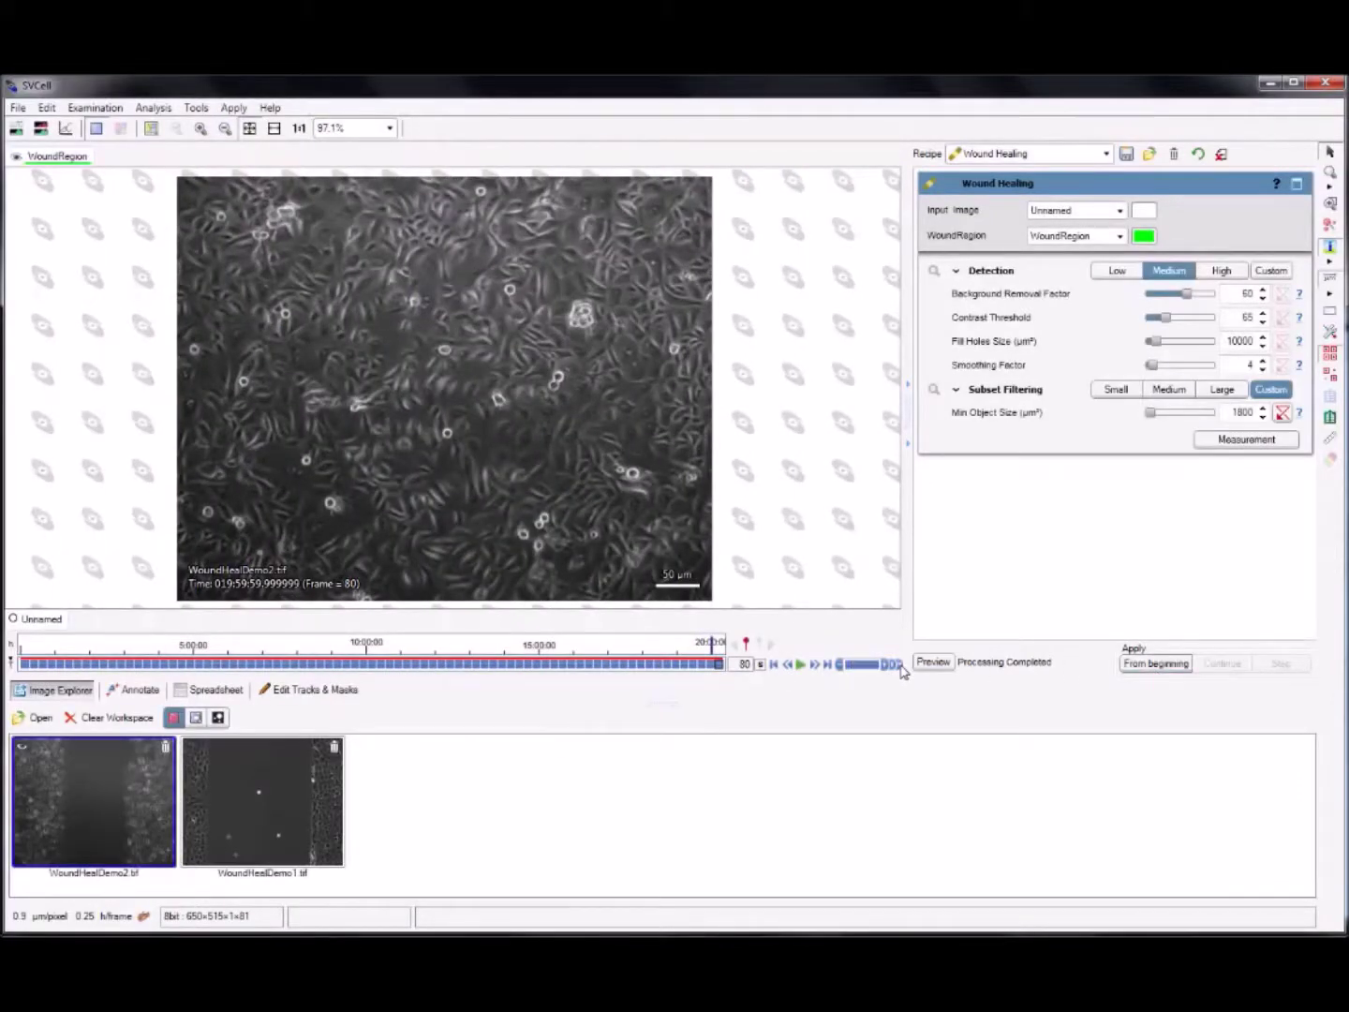
pyautogui.click(801, 665)
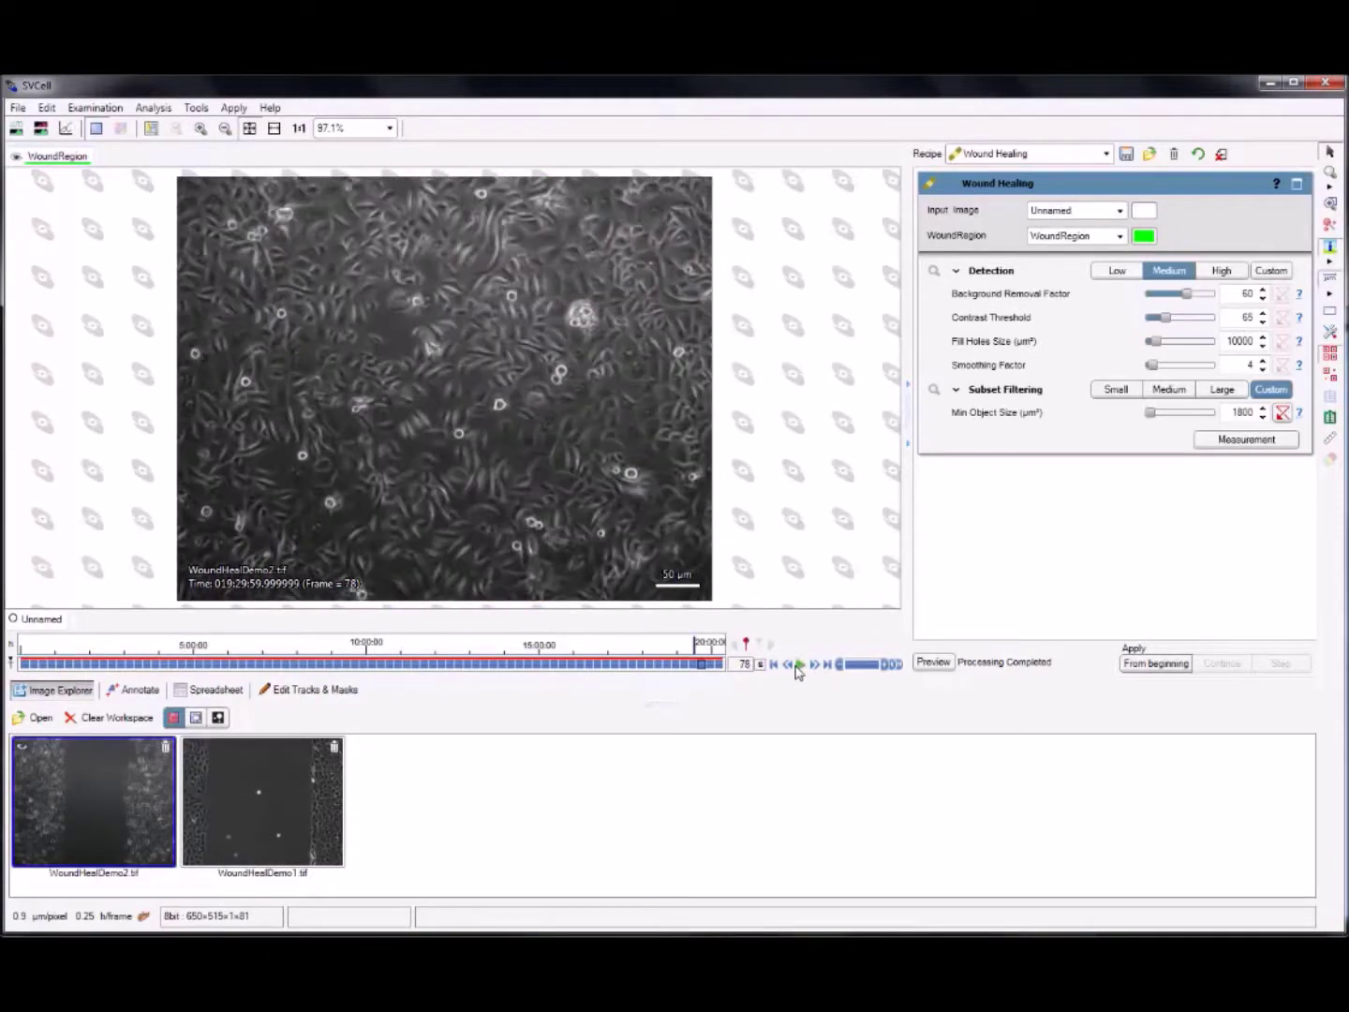
pyautogui.click(774, 664)
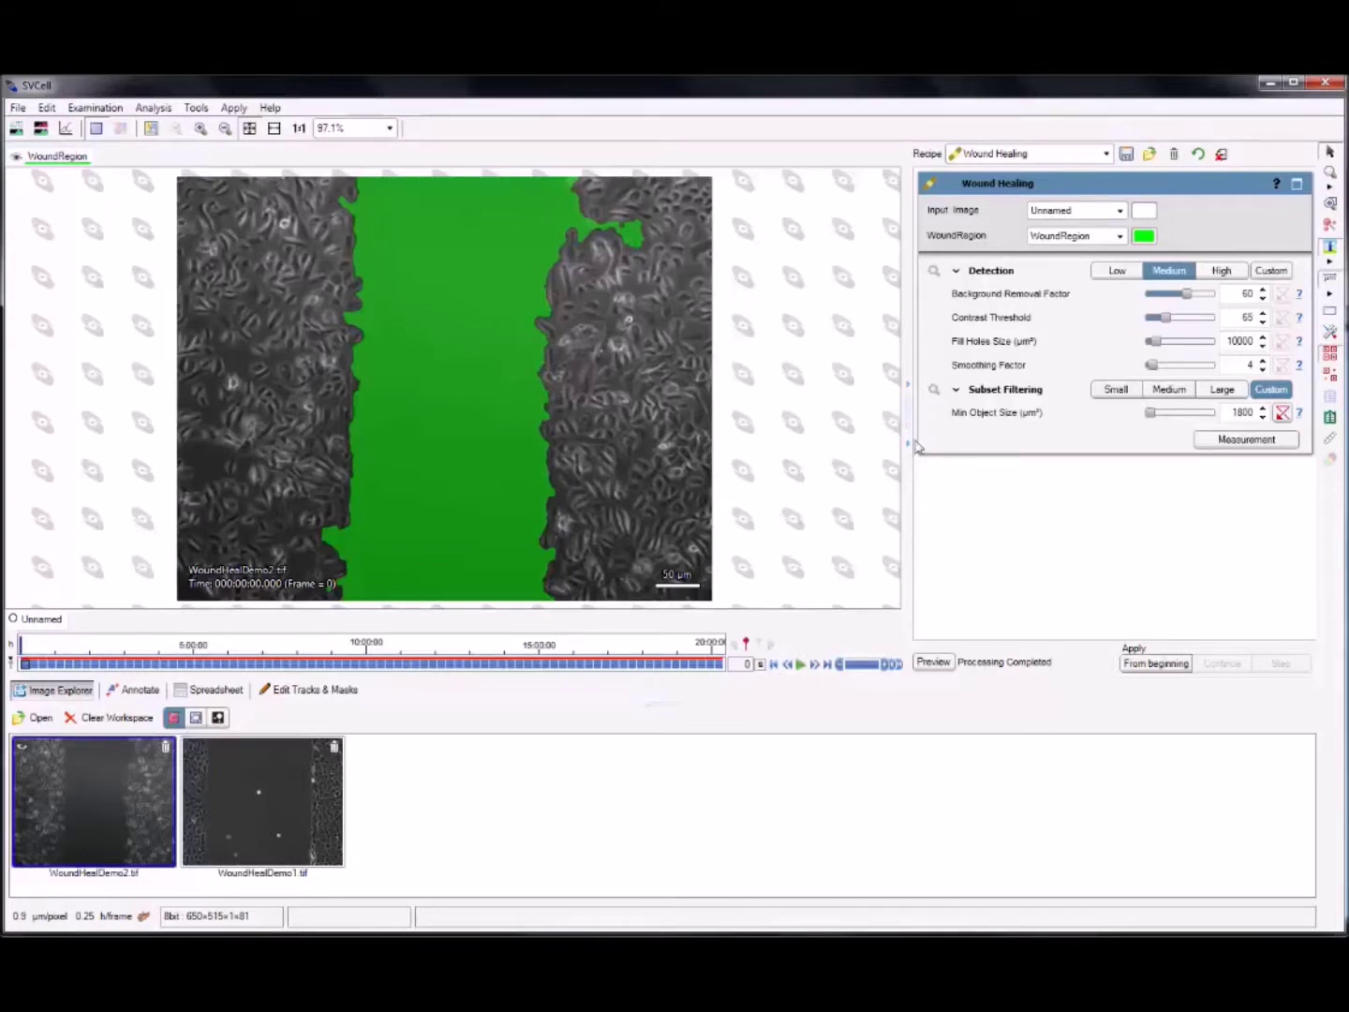
# Step: Process WoundHealDemo2.tif from the beginning with Medium Subset Filtering, pause at frame 35, and continue the remaining frames with Small
pyautogui.click(1169, 391)
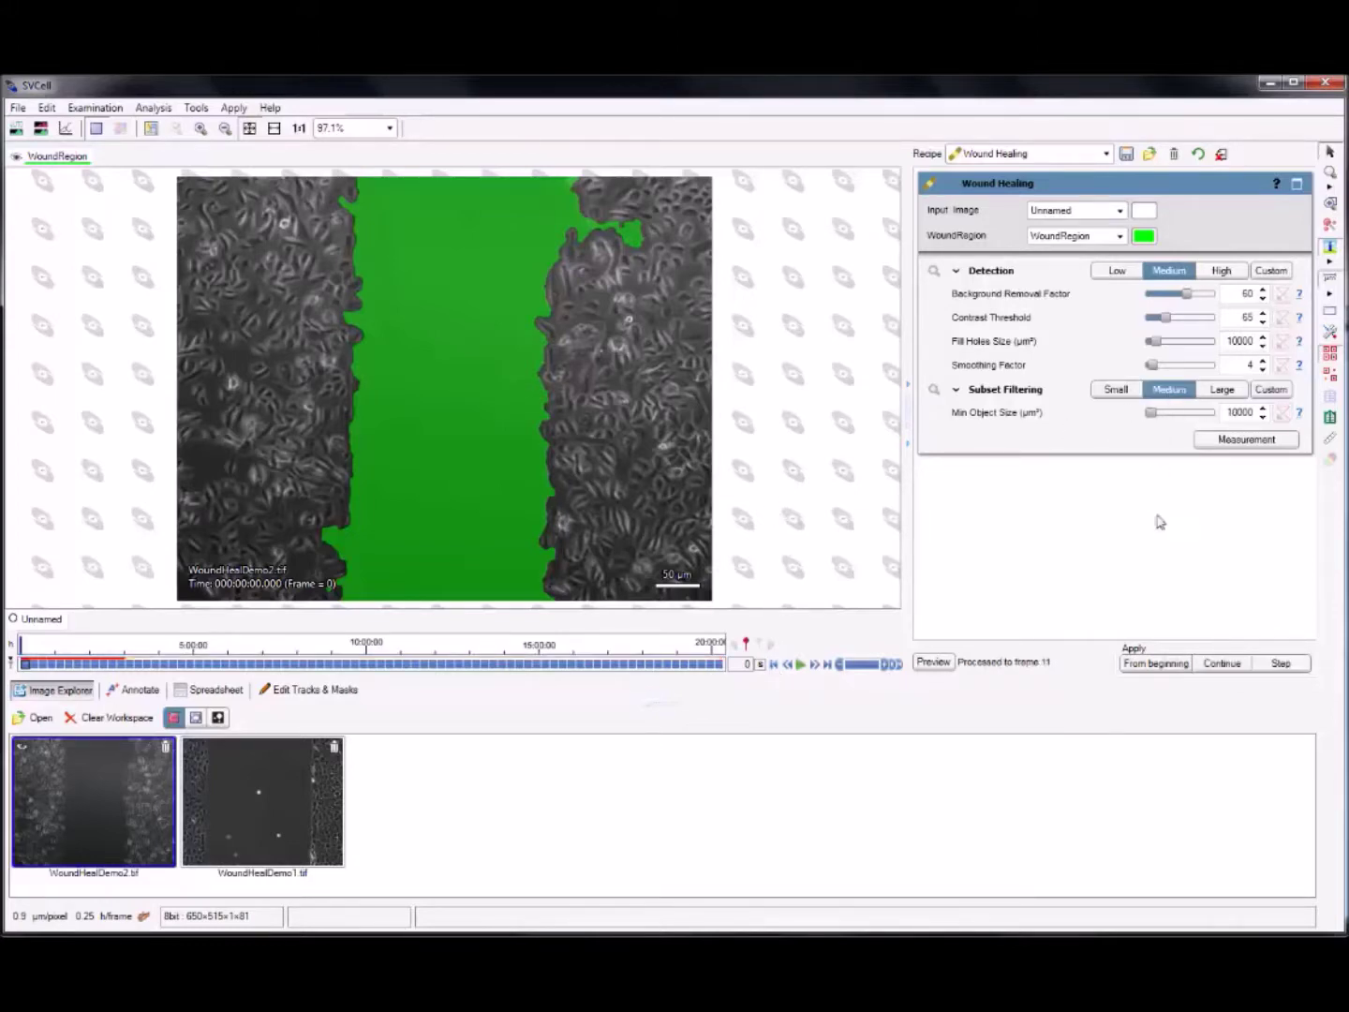
pyautogui.click(1158, 662)
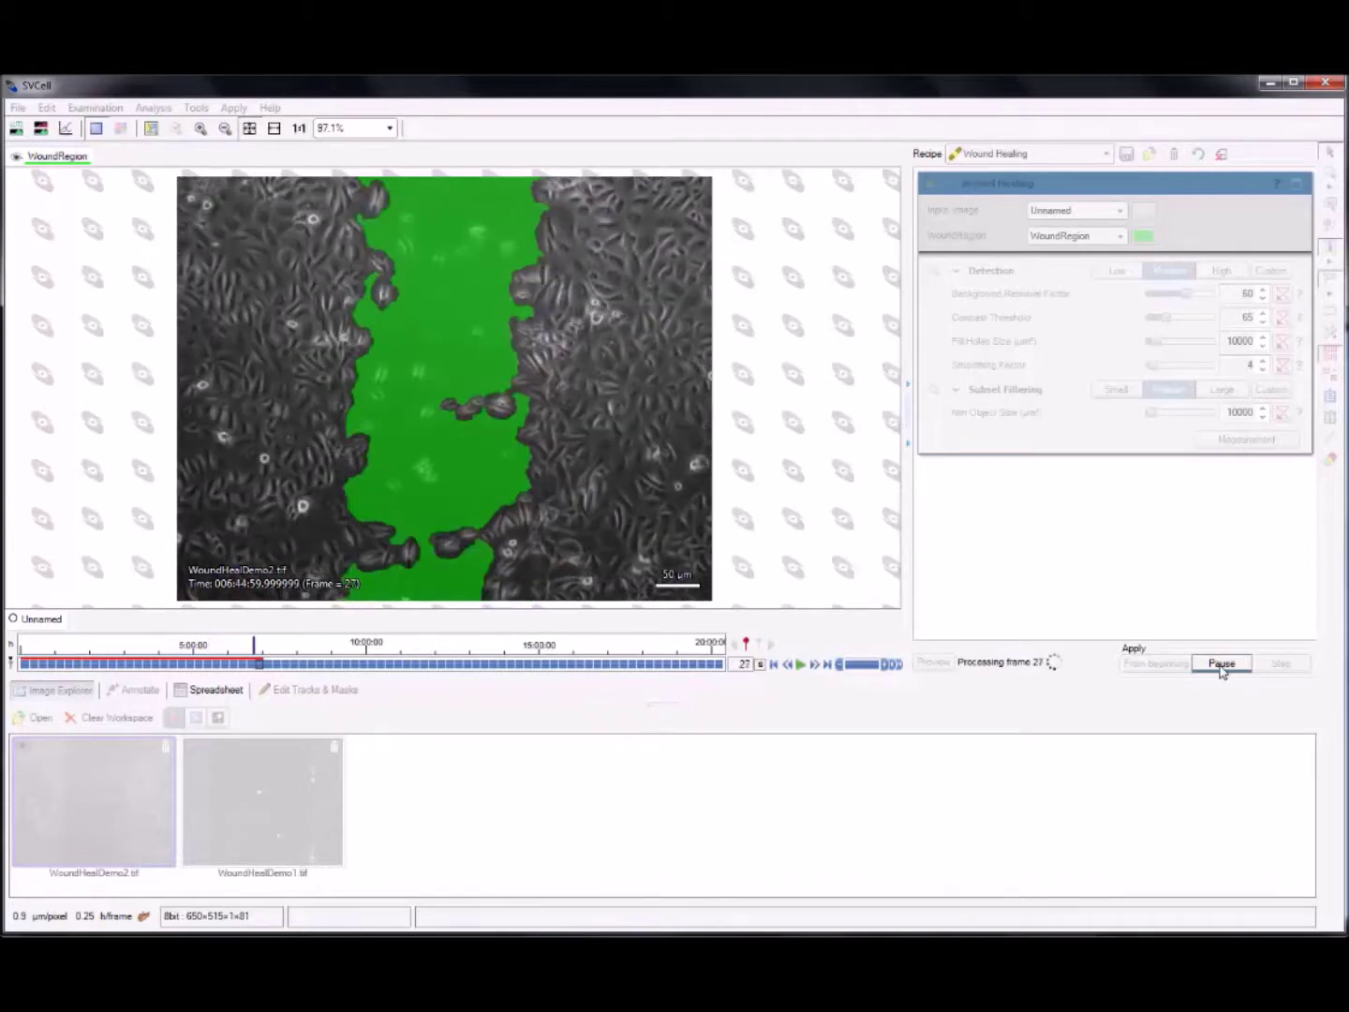
pyautogui.click(1221, 664)
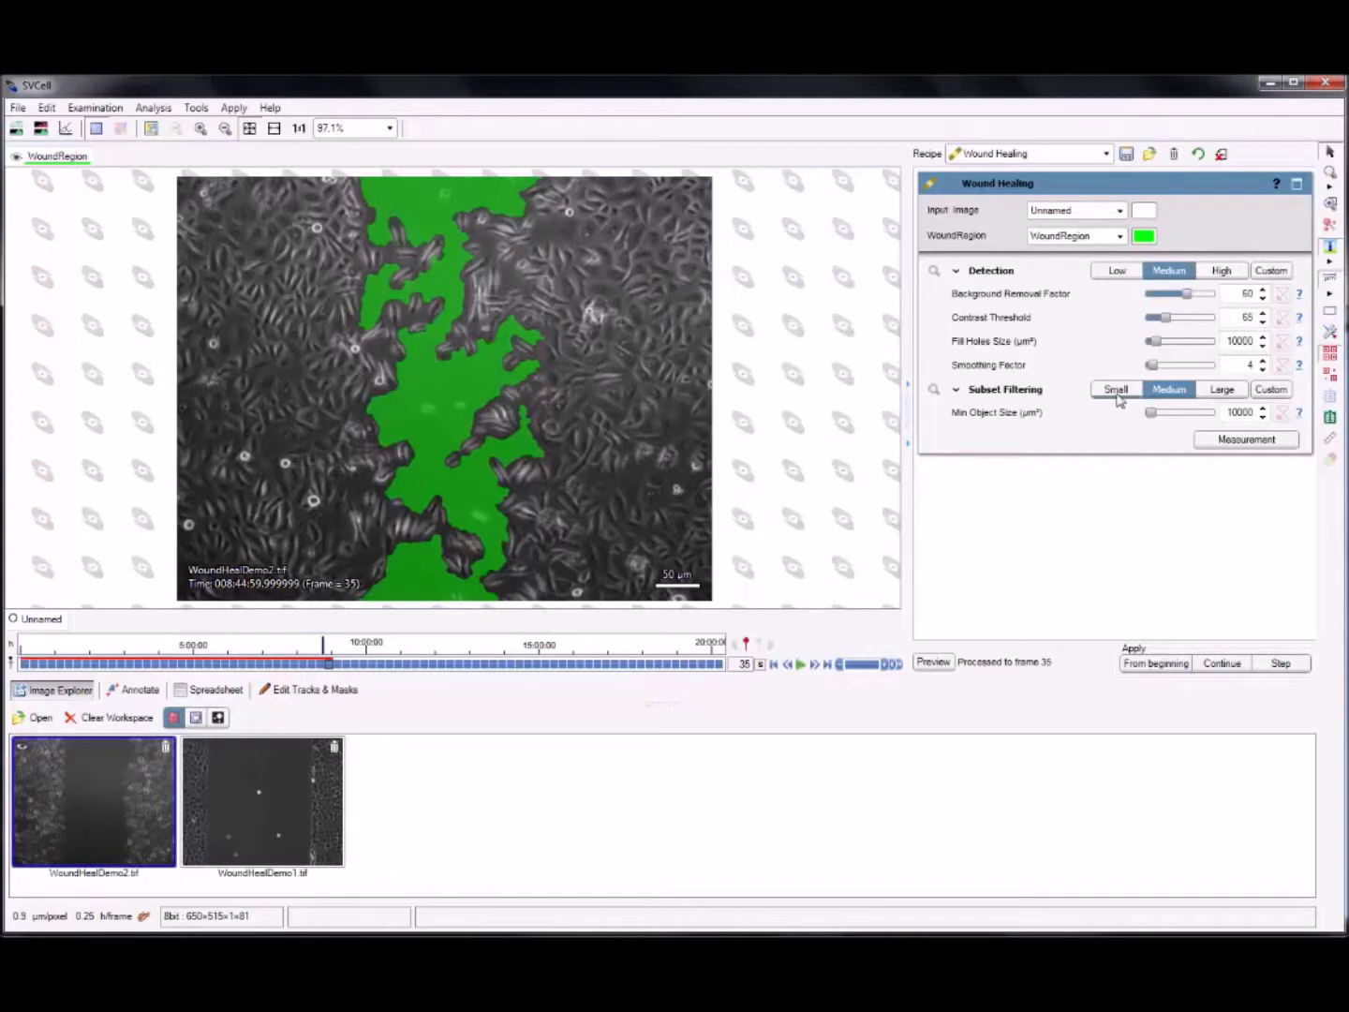
pyautogui.click(1117, 391)
pyautogui.click(1221, 663)
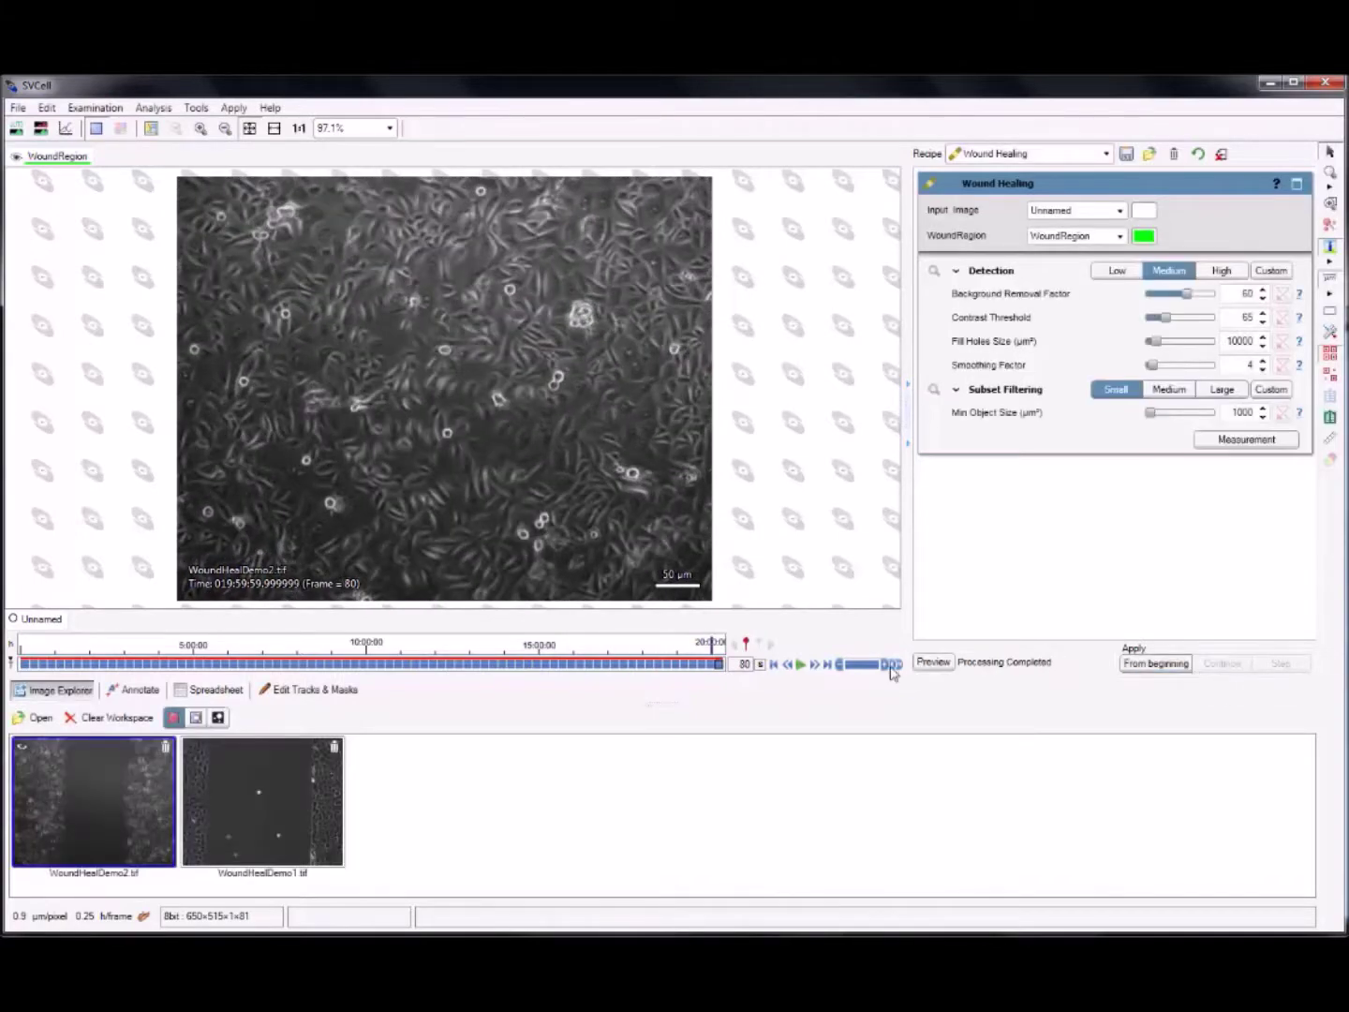
# Step: Play back the processed wound regions in WoundHealDemo2.tif and stop at frame 22
pyautogui.click(799, 665)
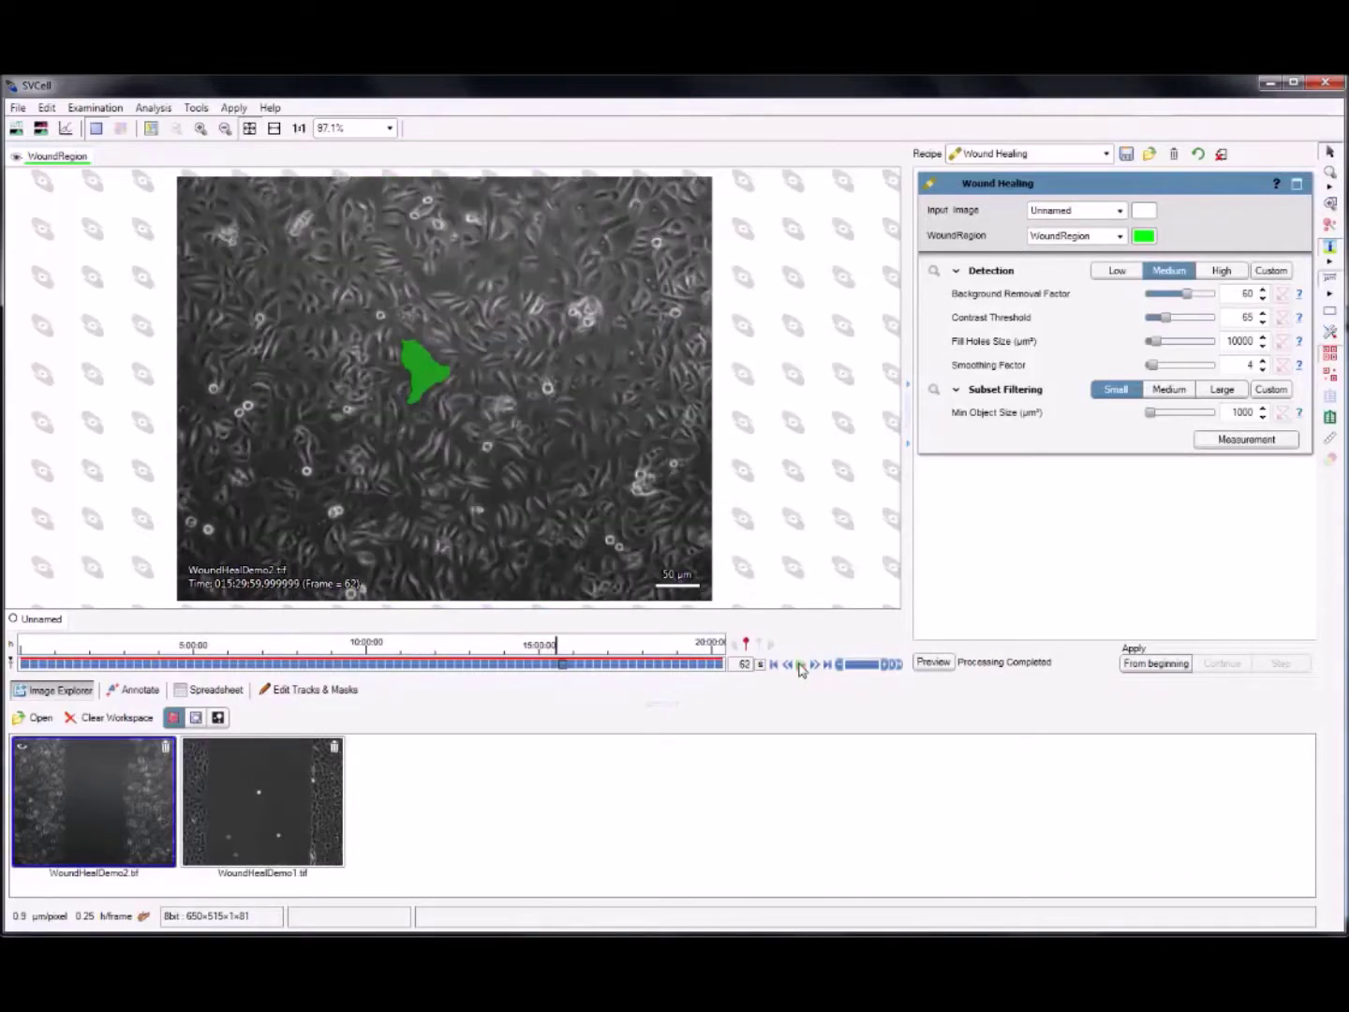
pyautogui.click(814, 665)
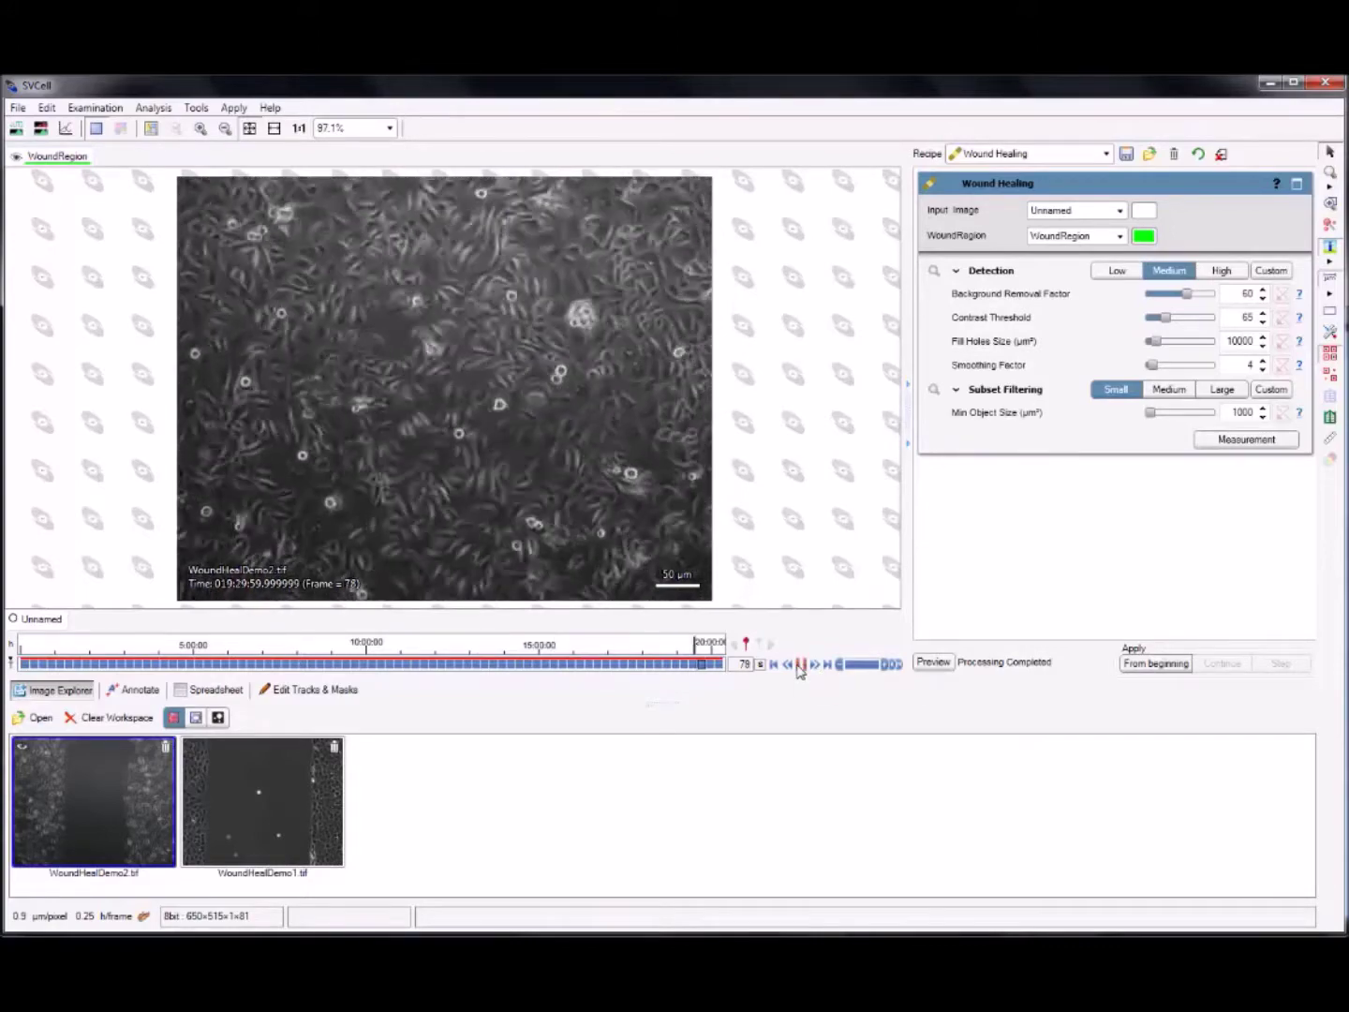
pyautogui.click(801, 665)
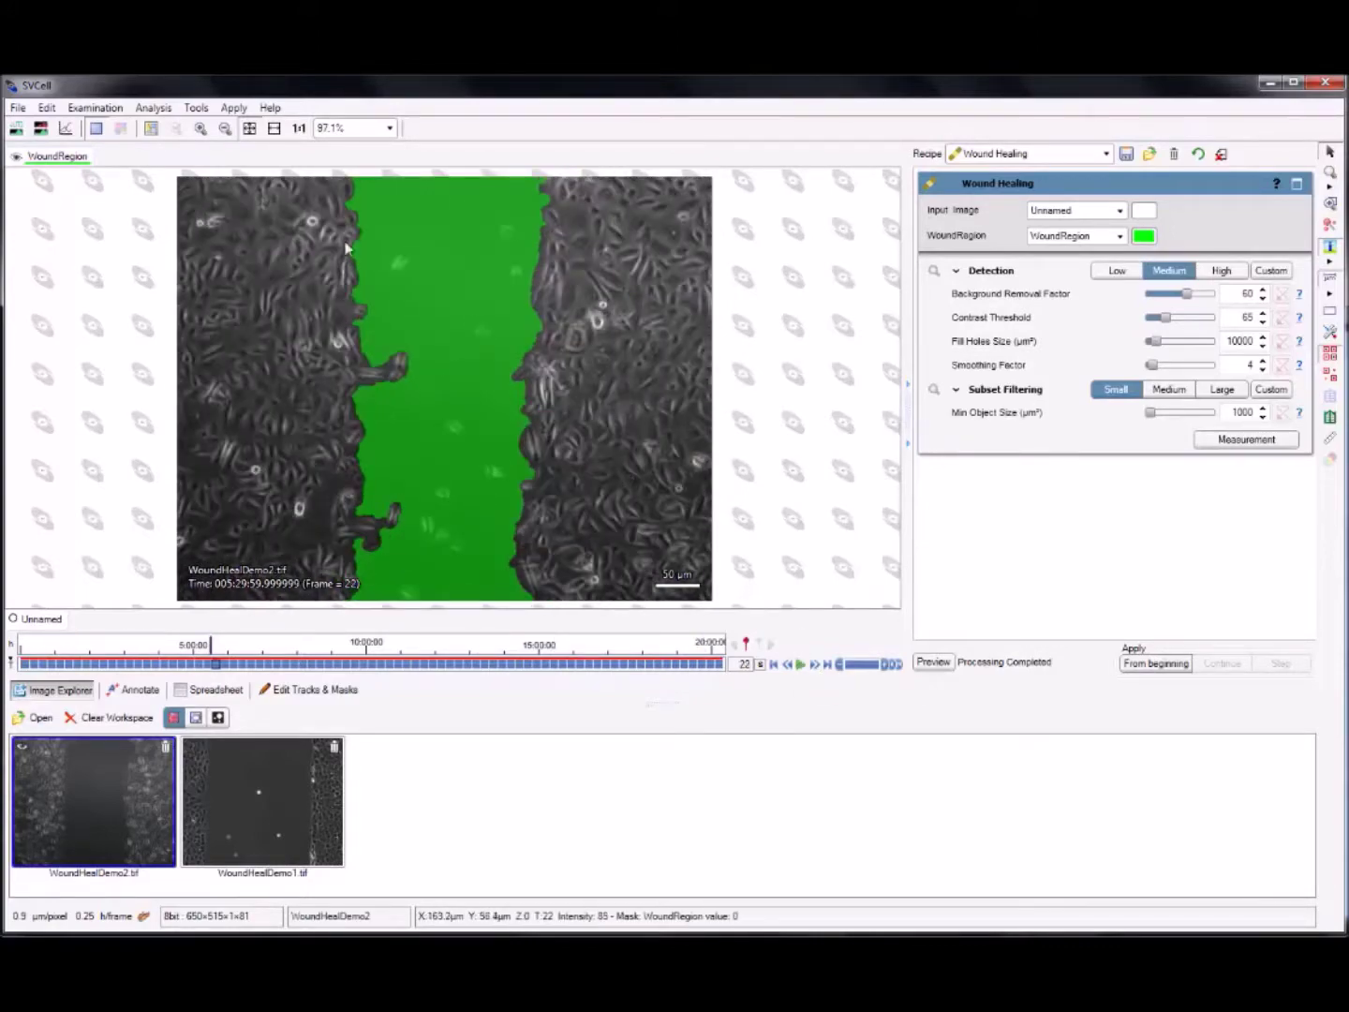
# Step: Review the recipe settings and frame ranges of the latest runs in Action History, and close it
pyautogui.click(199, 109)
pyautogui.click(216, 178)
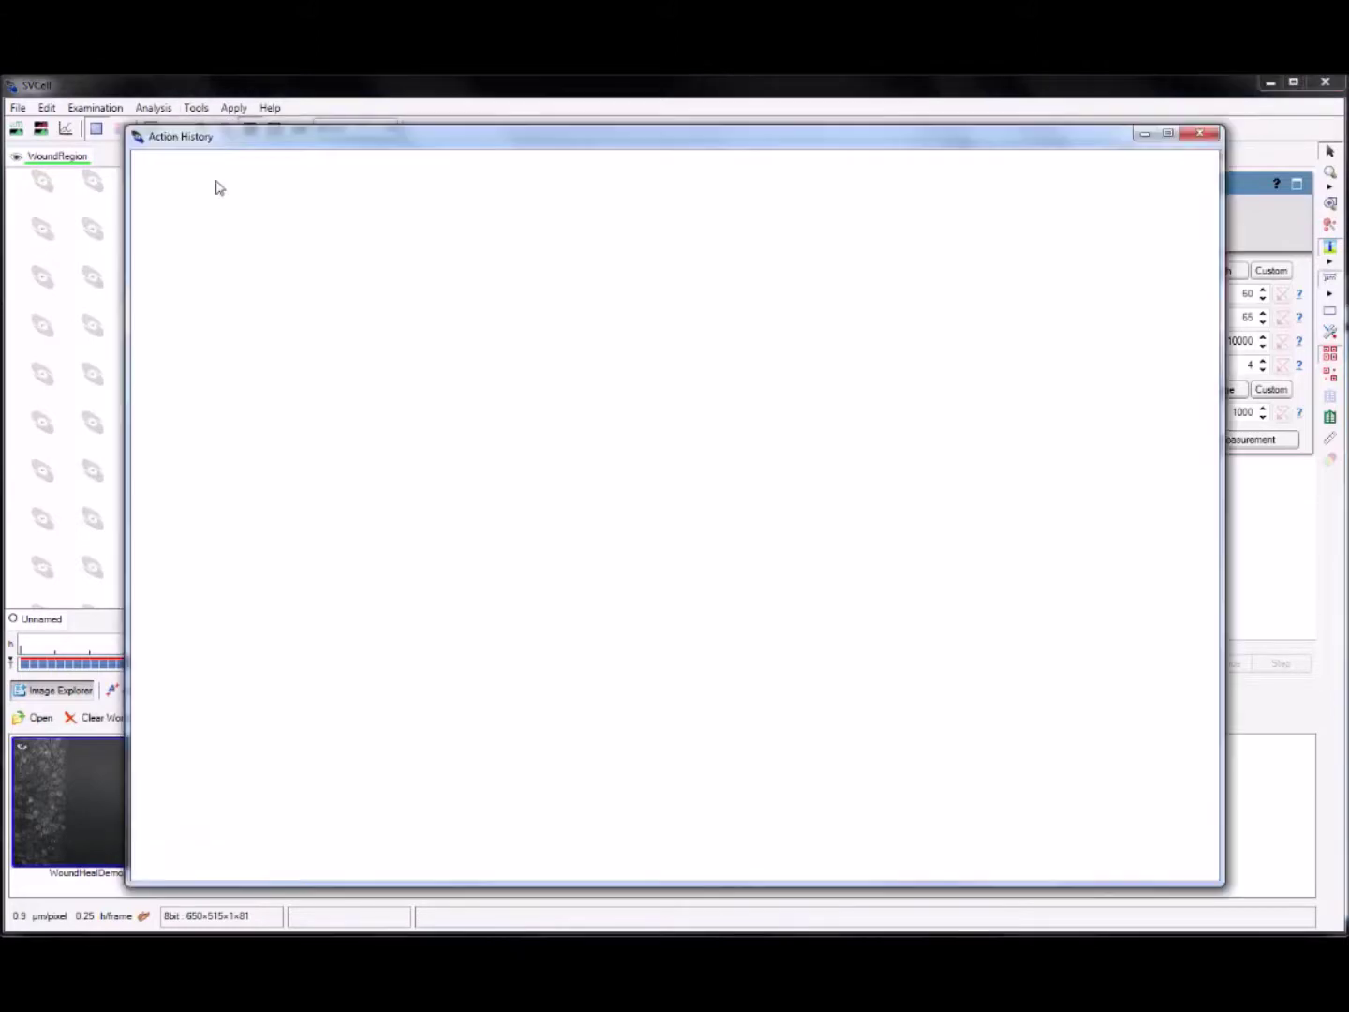
pyautogui.moveTo(1206, 254); pyautogui.dragTo(1192, 671)
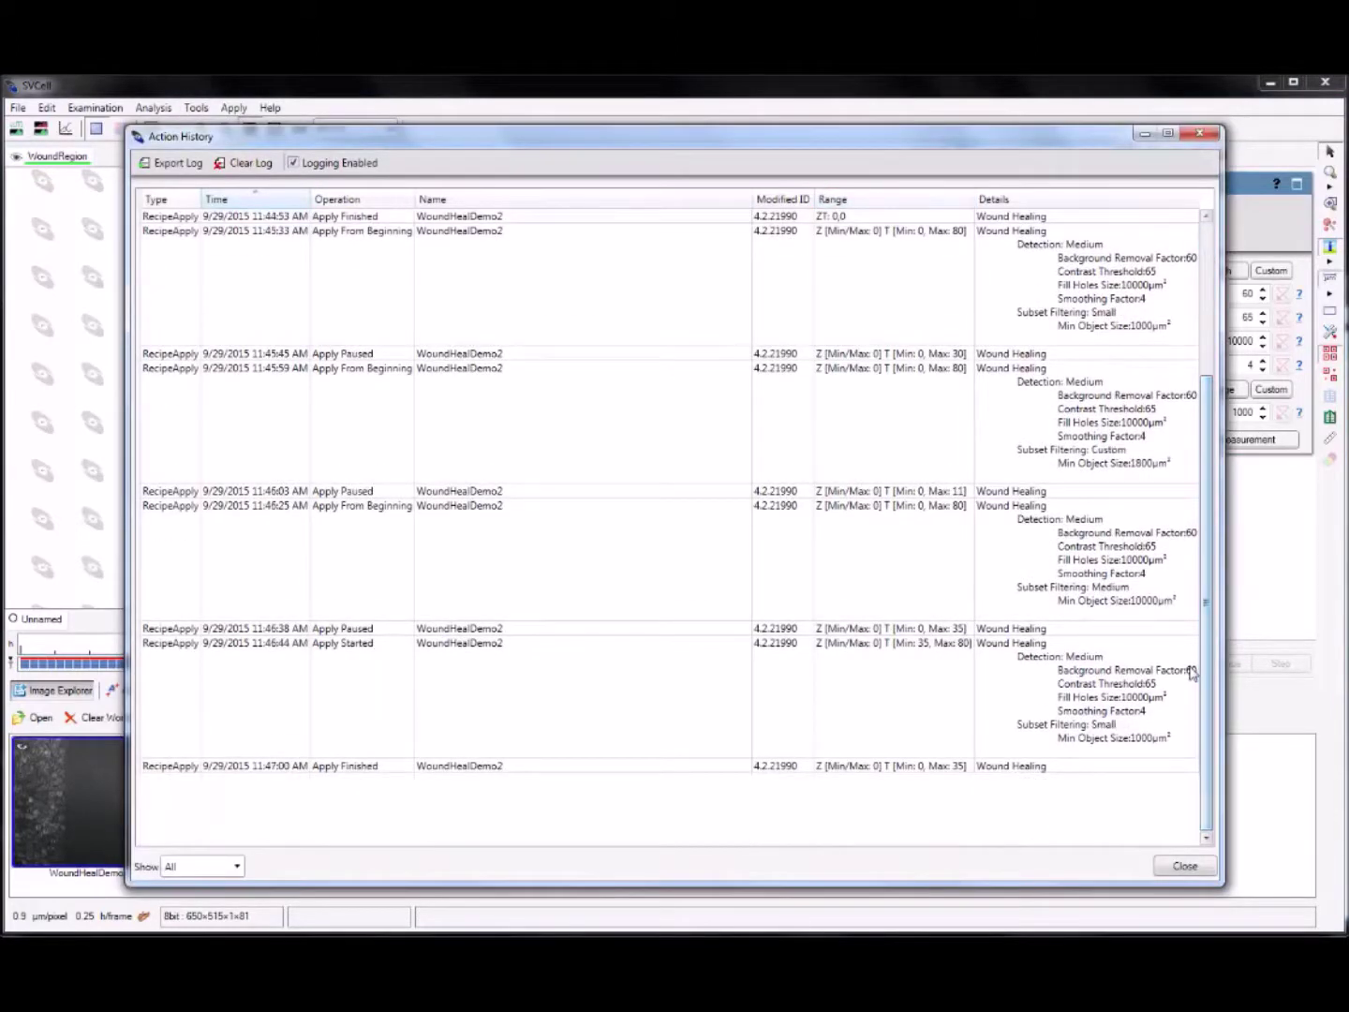
pyautogui.click(1202, 870)
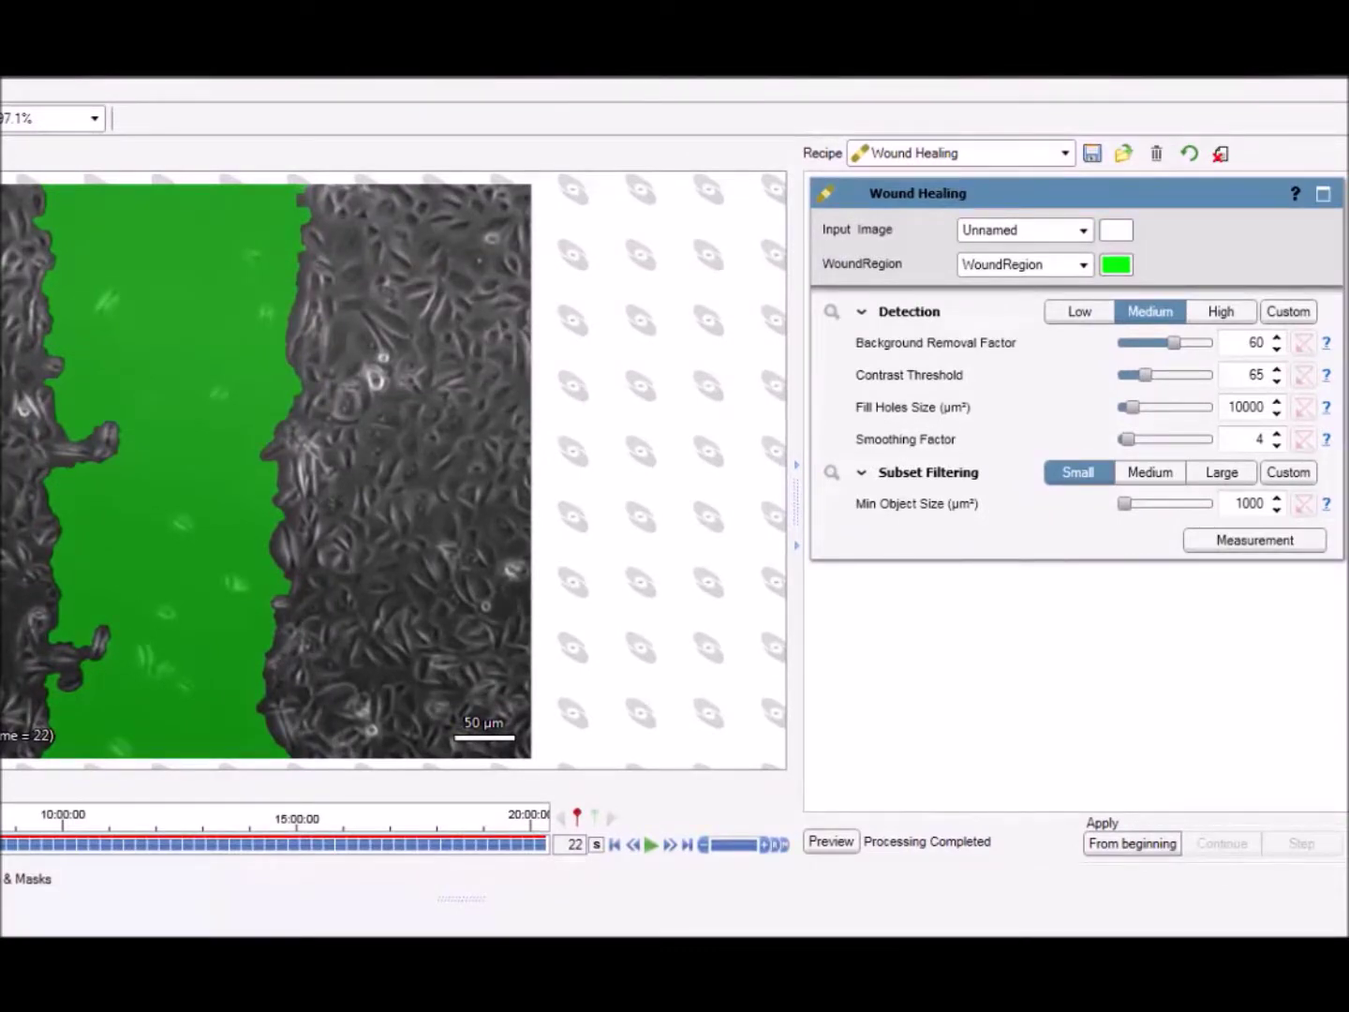
# Step: Preview Detection on frame 22 with its mask hidden, and reduce Contrast Threshold, Fill Holes Size and Smoothing Factor to 0
pyautogui.click(832, 312)
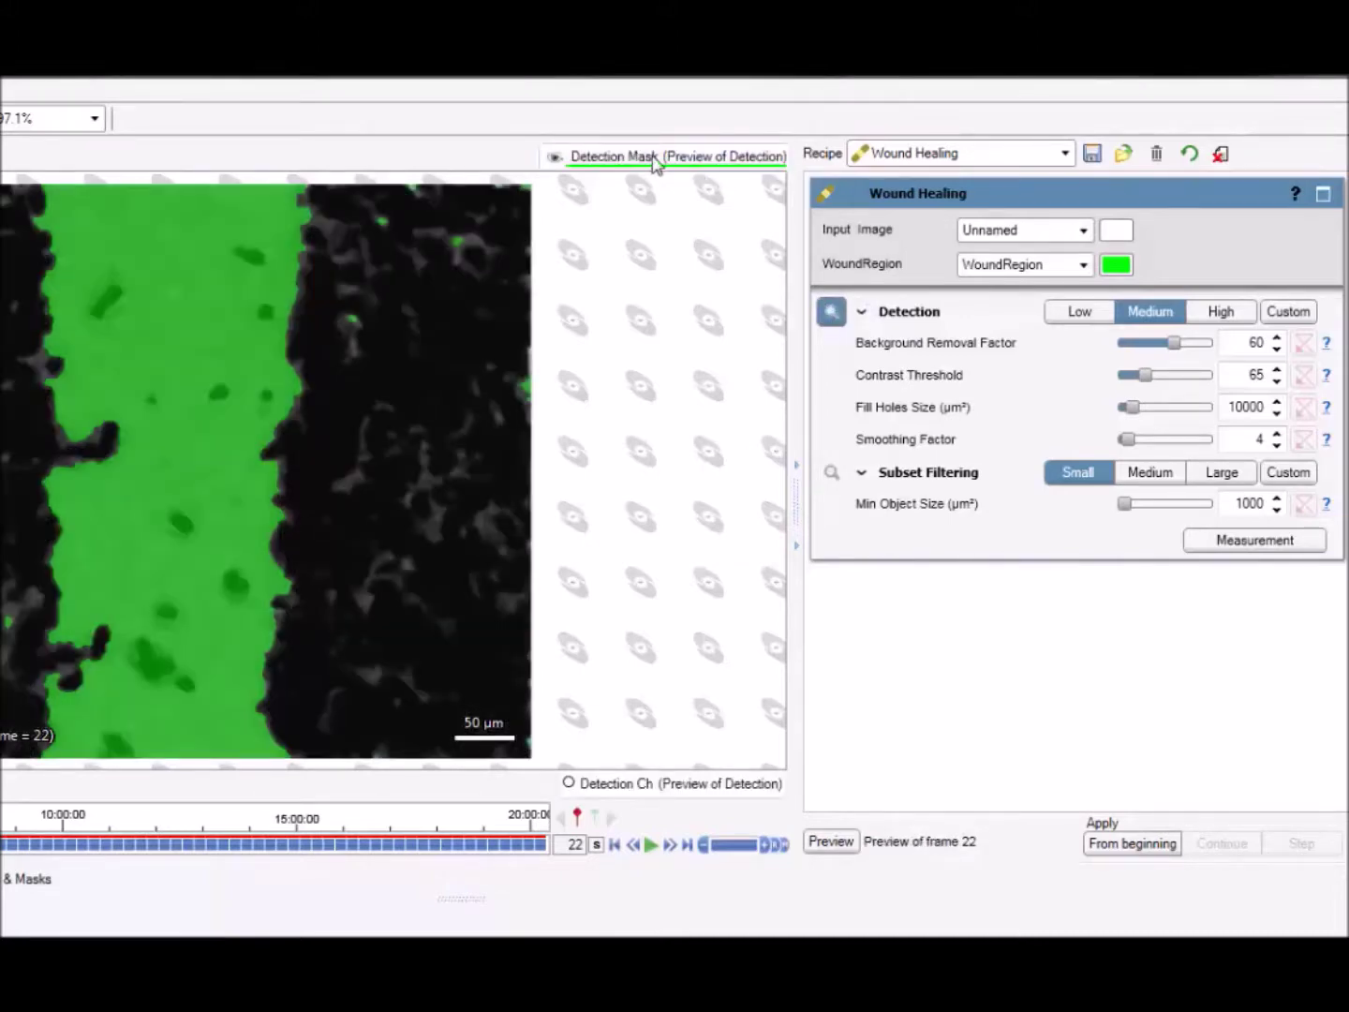
pyautogui.click(655, 160)
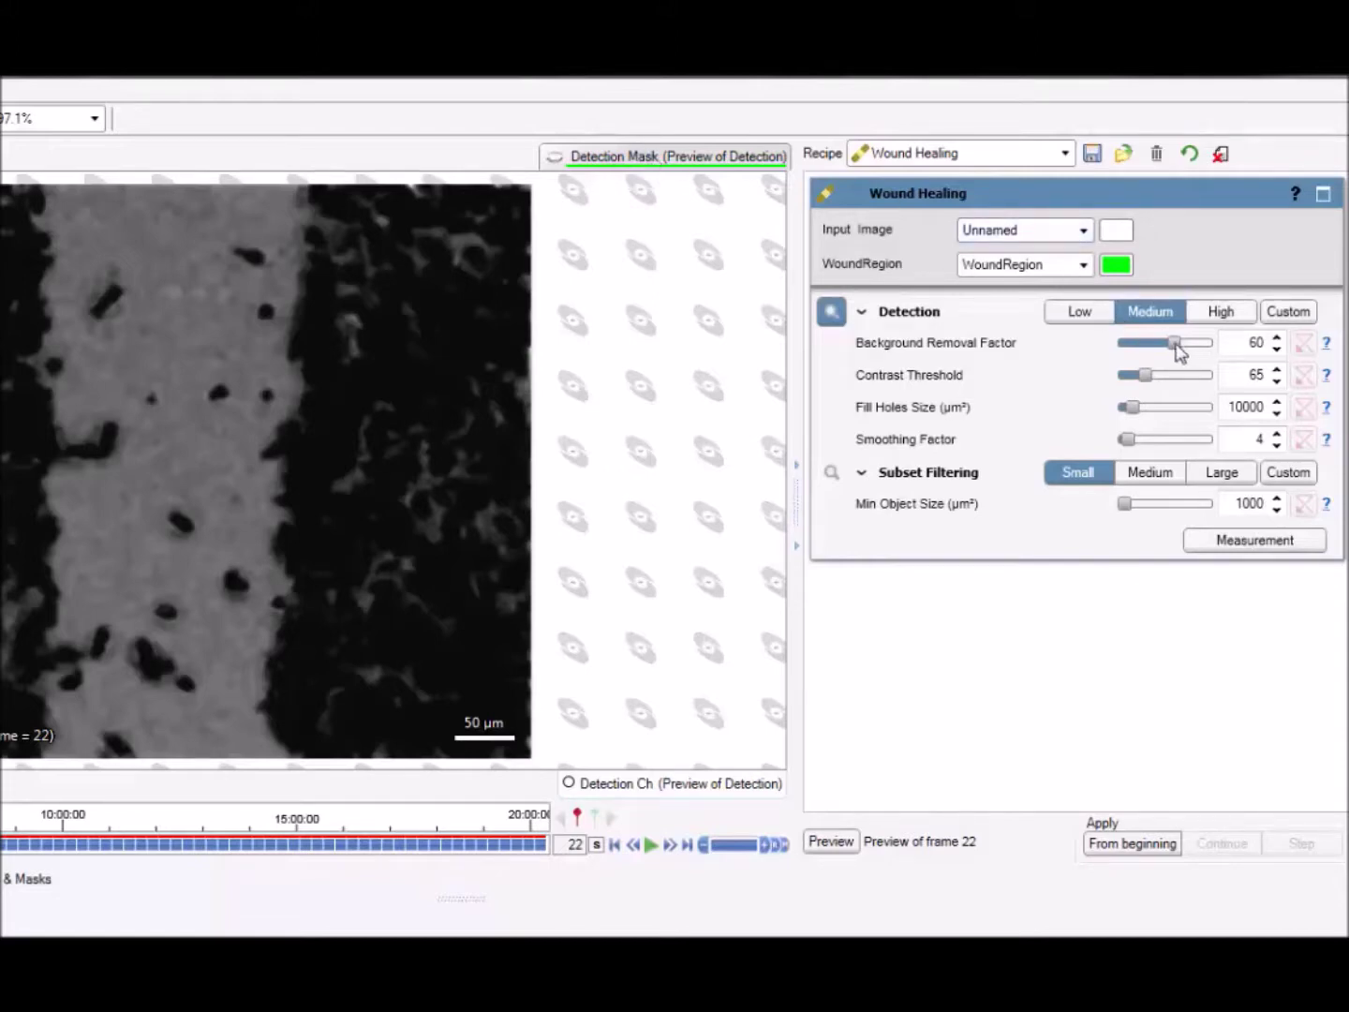
pyautogui.moveTo(1177, 344); pyautogui.dragTo(1113, 447)
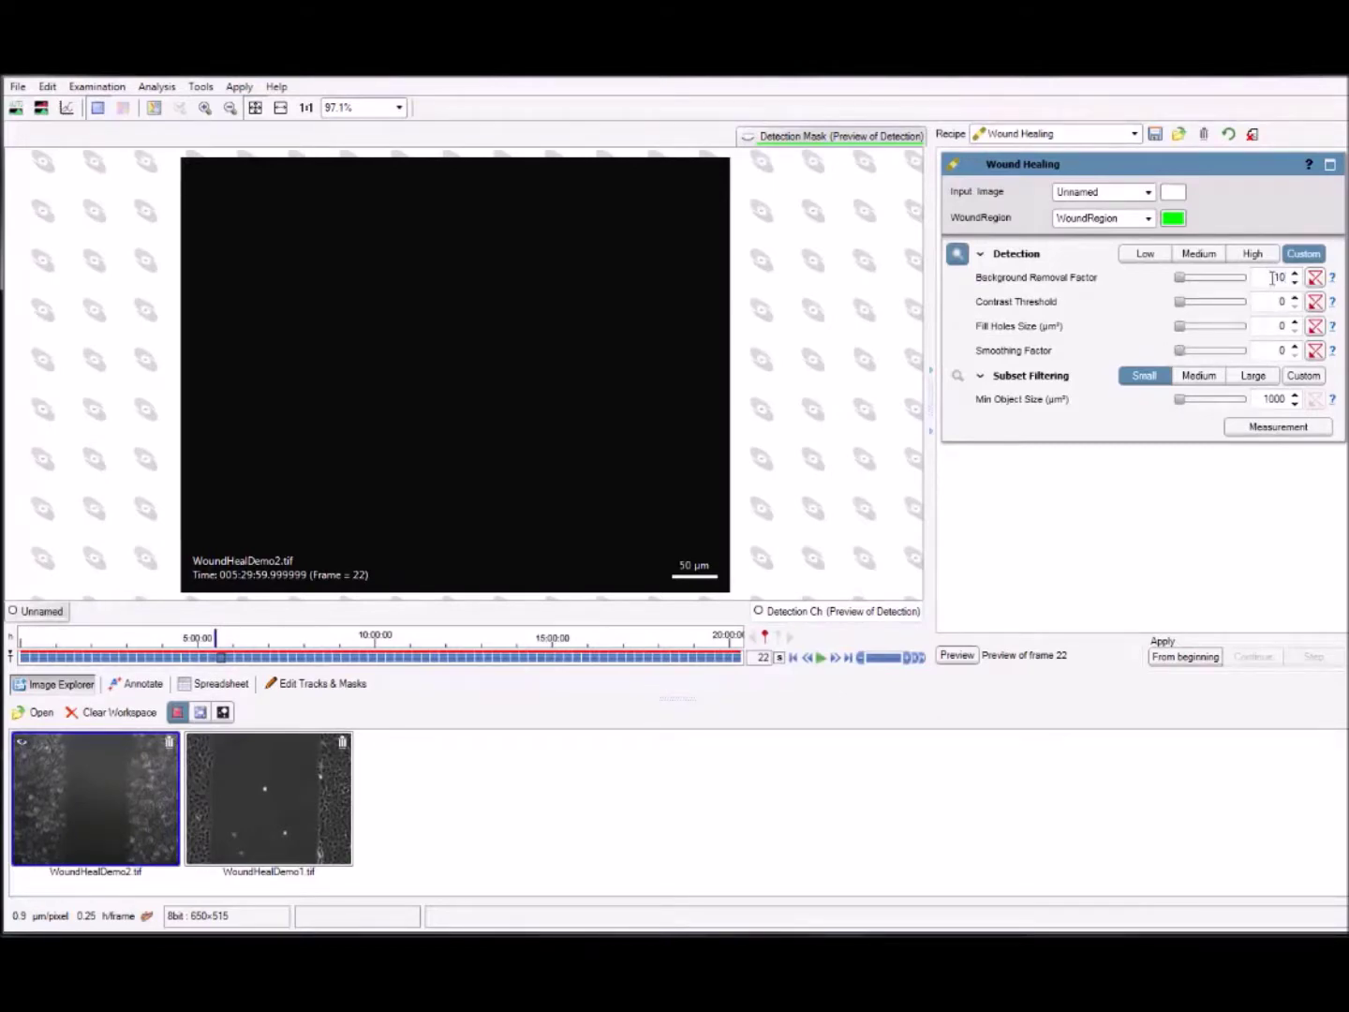
# Step: Set Background Removal Factor to 10 and lower the Detection channel's LUT maximum to about 15 to brighten the preview
pyautogui.click(1272, 278)
pyautogui.write('10')
pyautogui.press('Return')
pyautogui.click(41, 107)
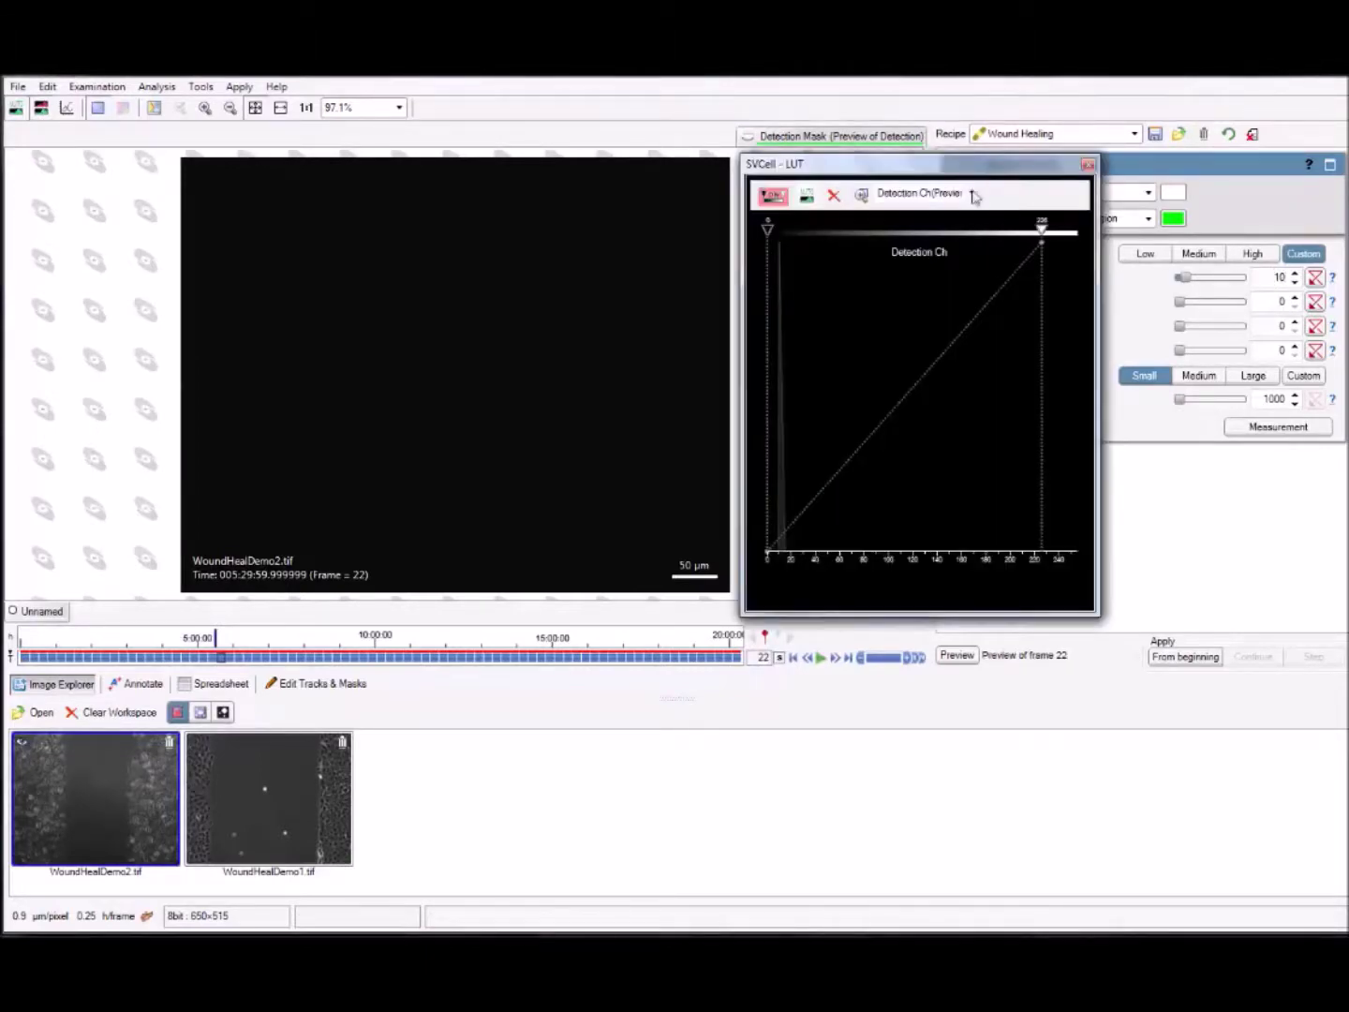
pyautogui.moveTo(1040, 228); pyautogui.dragTo(783, 229)
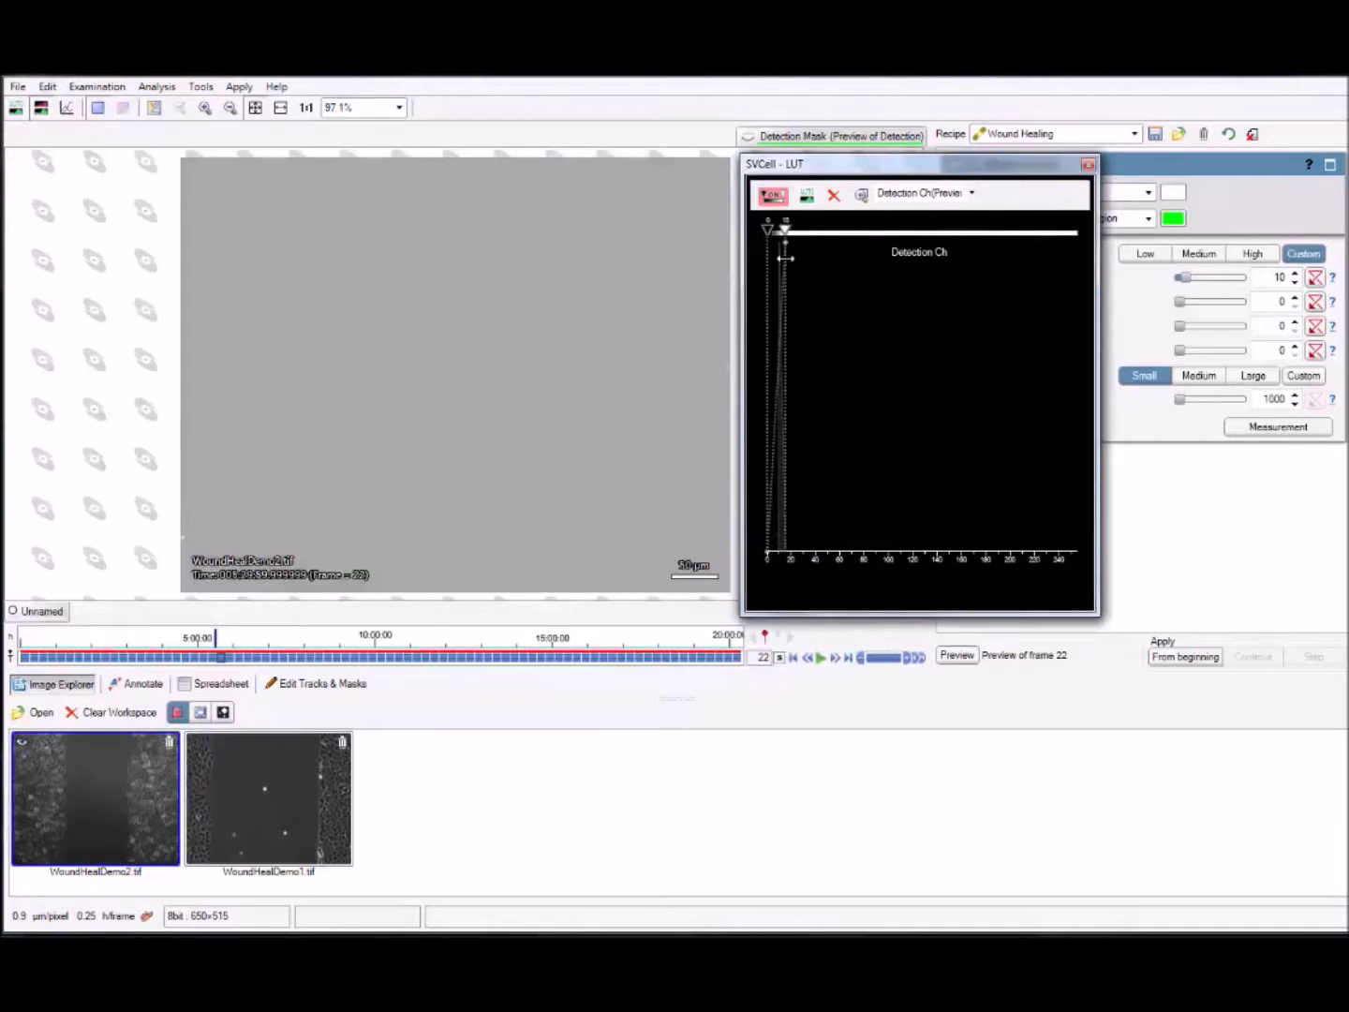
# Step: Set Background Removal Factor to 90 and raise the Detection channel's LUT maximum to 255
pyautogui.click(1276, 277)
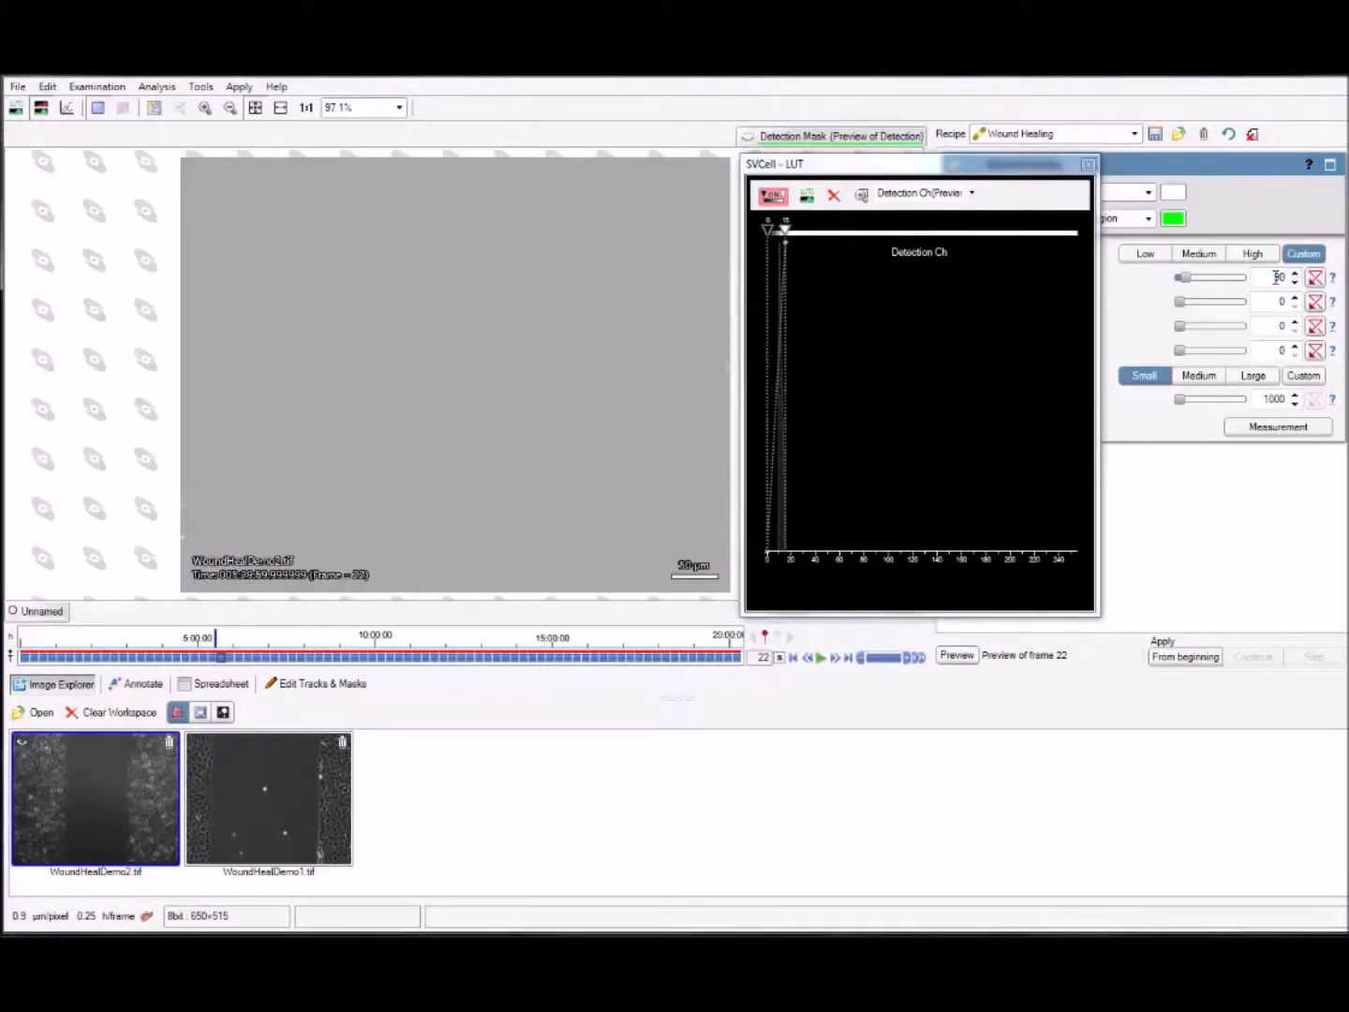
pyautogui.write('90')
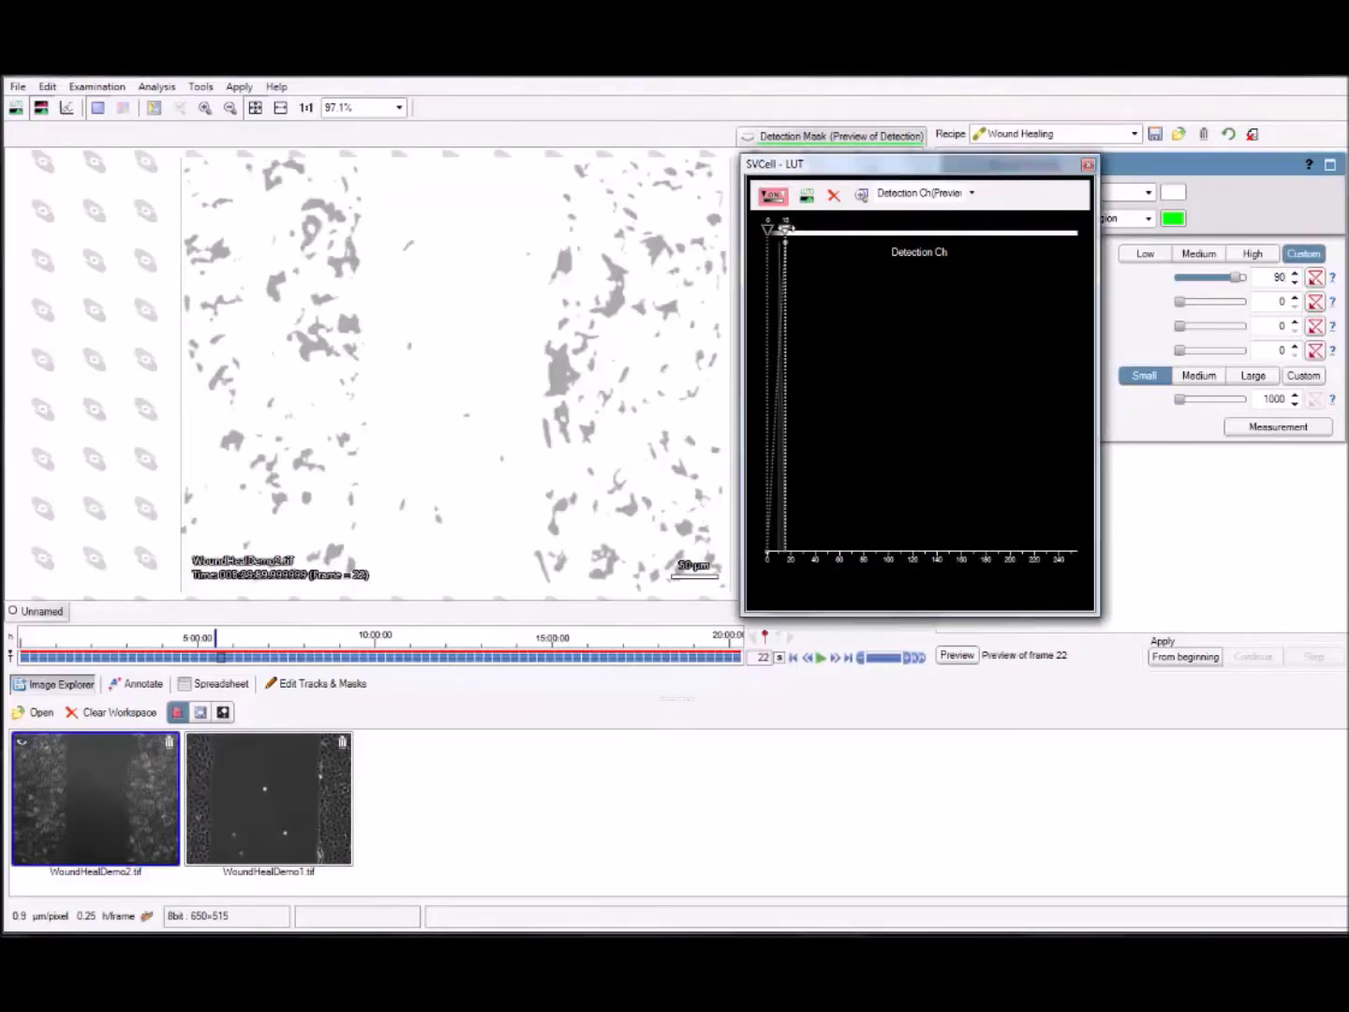
pyautogui.moveTo(785, 228); pyautogui.dragTo(1091, 223)
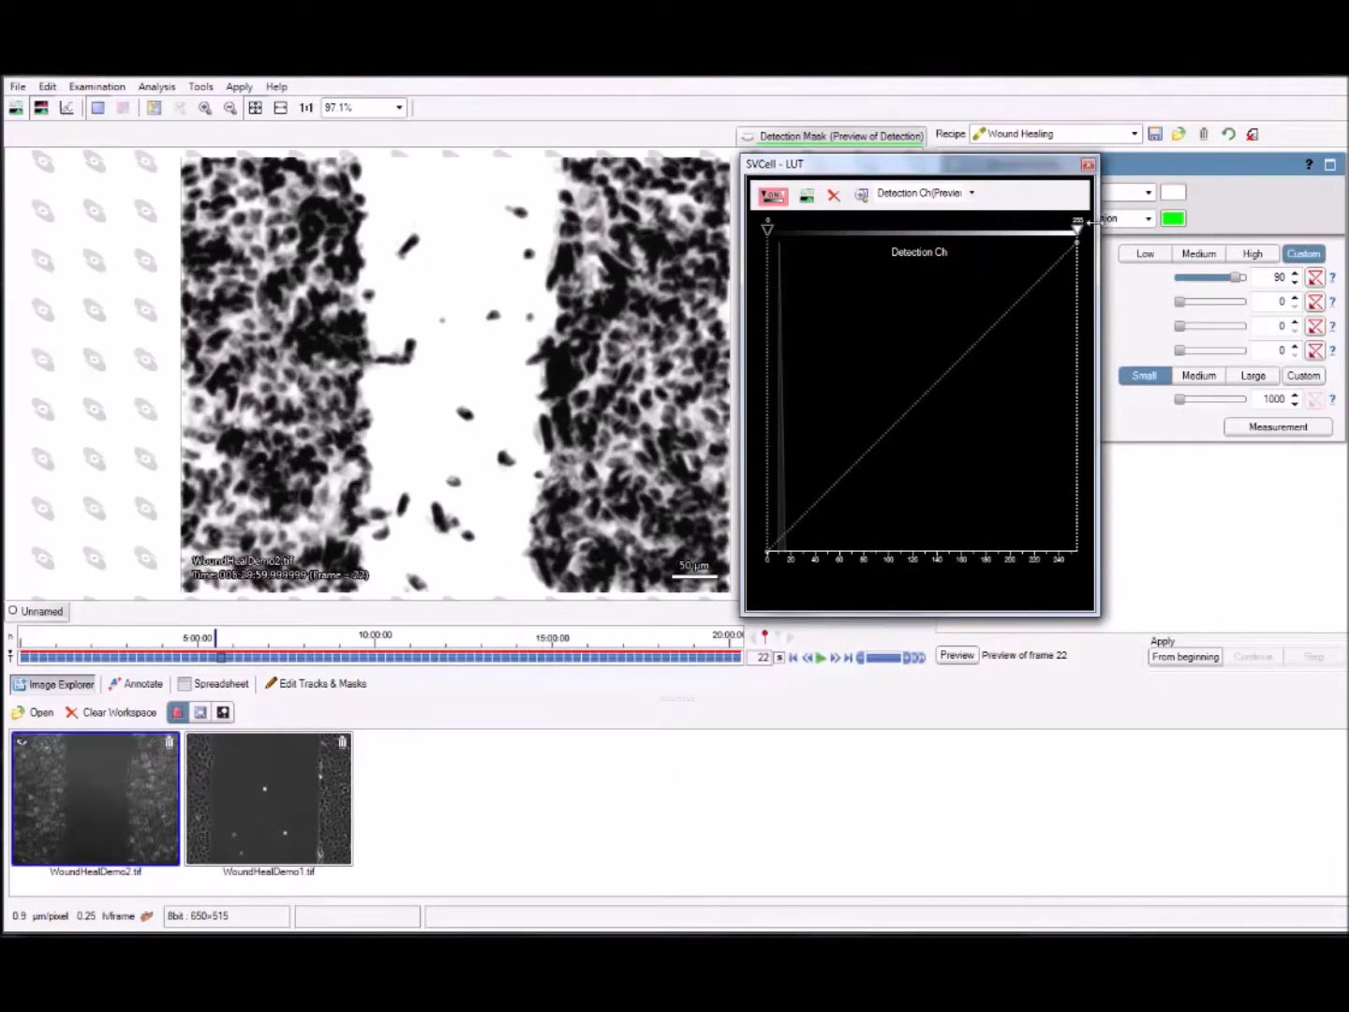
# Step: Close the LUT window, set Background Removal Factor to 60, and show the Detection mask again
pyautogui.click(1087, 164)
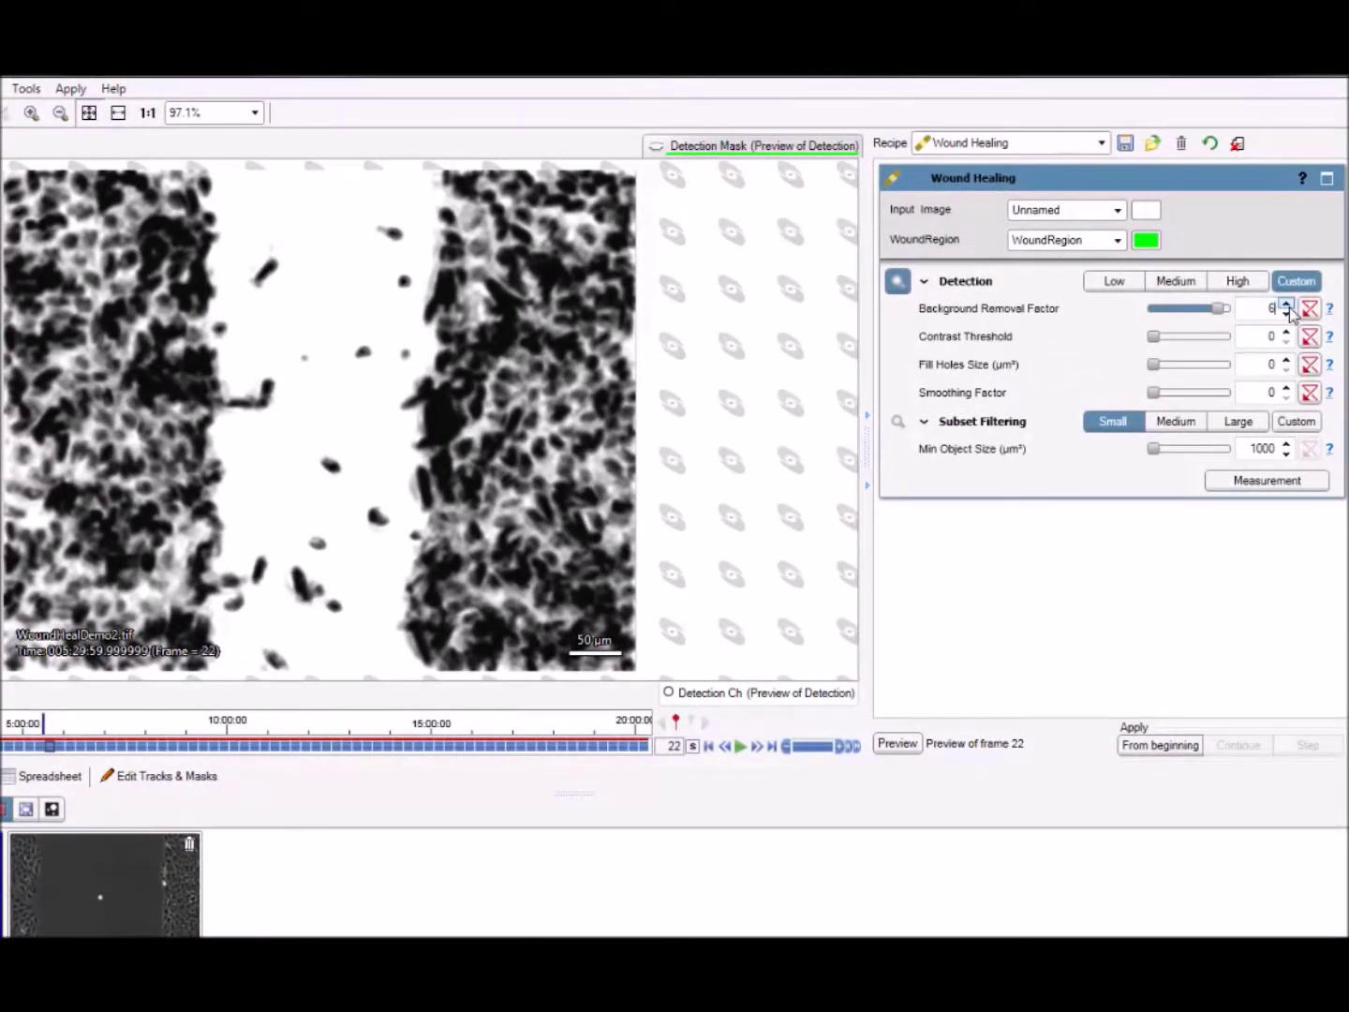
pyautogui.click(1287, 314)
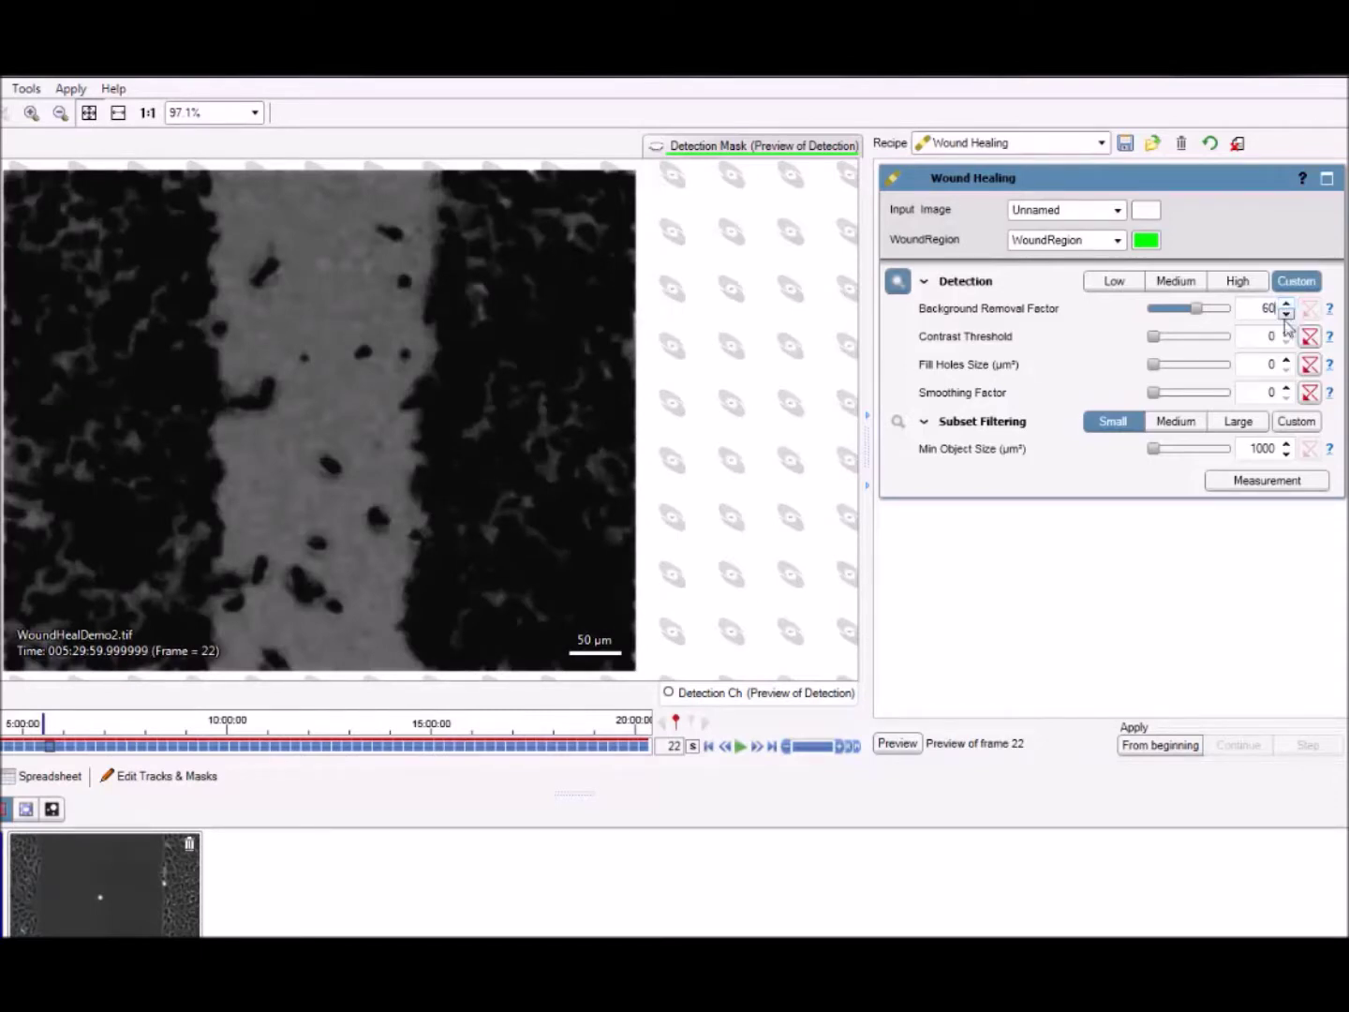
pyautogui.click(699, 150)
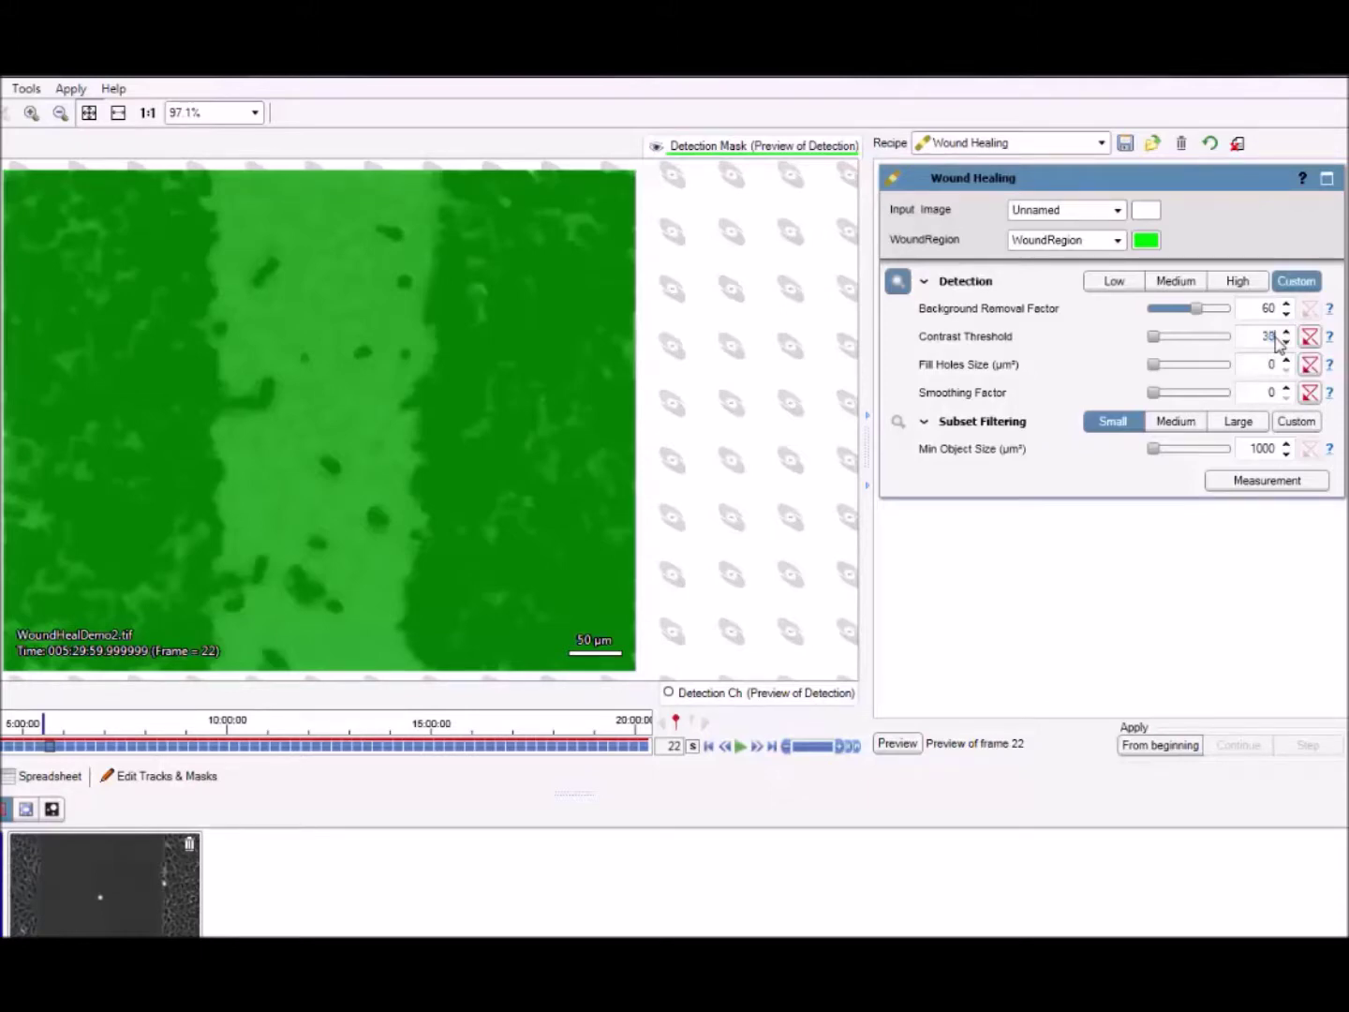
# Step: Try Contrast Threshold values of 30 and 165 in the Detection preview, and settle on 60
pyautogui.press('Return')
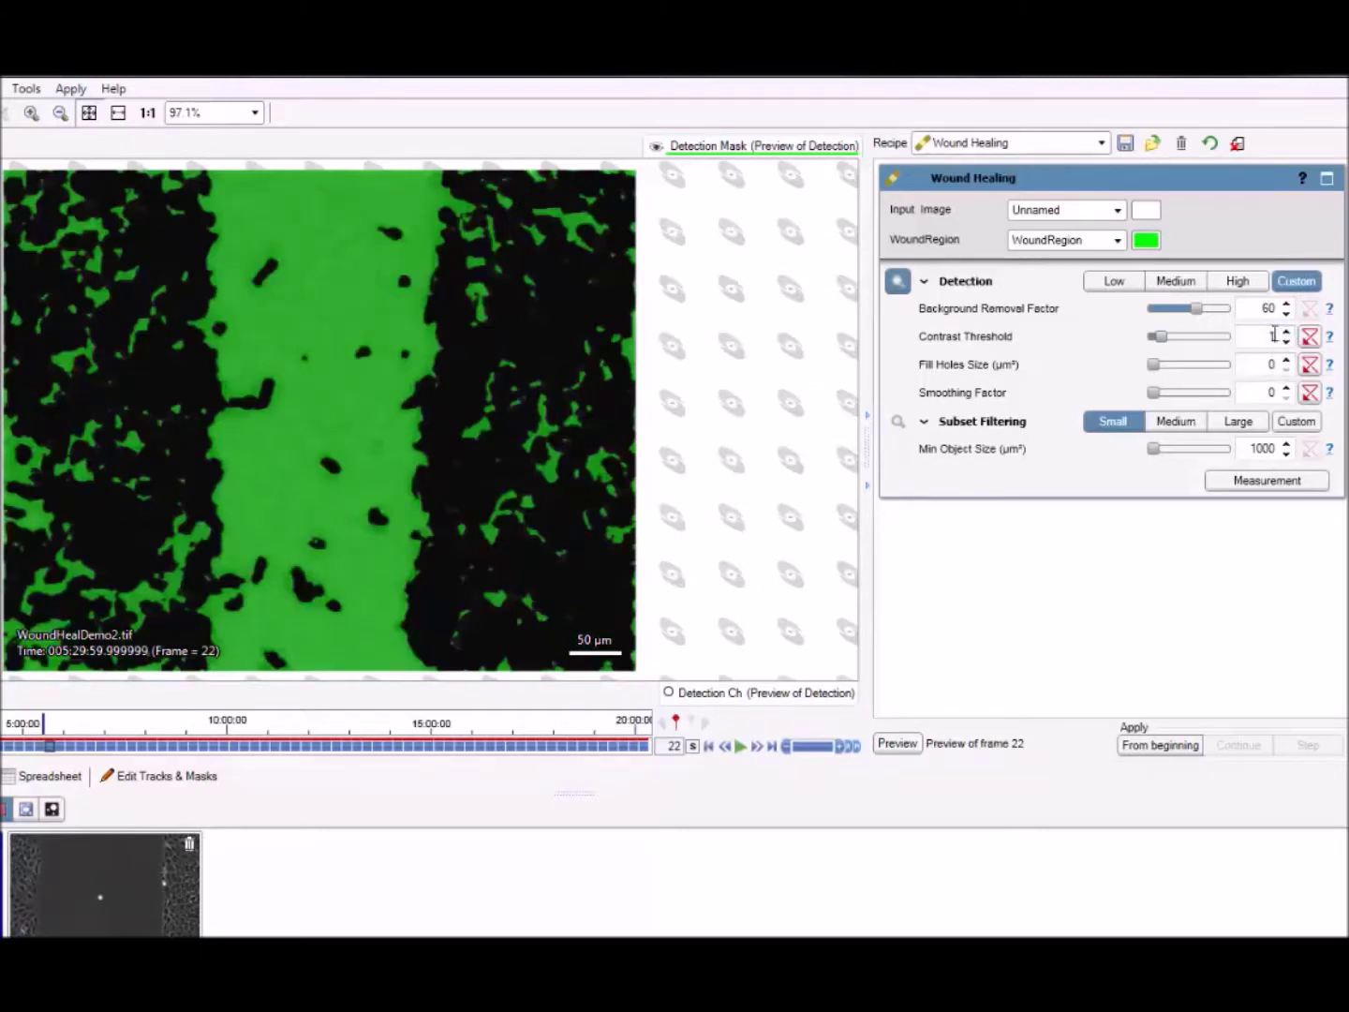
pyautogui.press('Return')
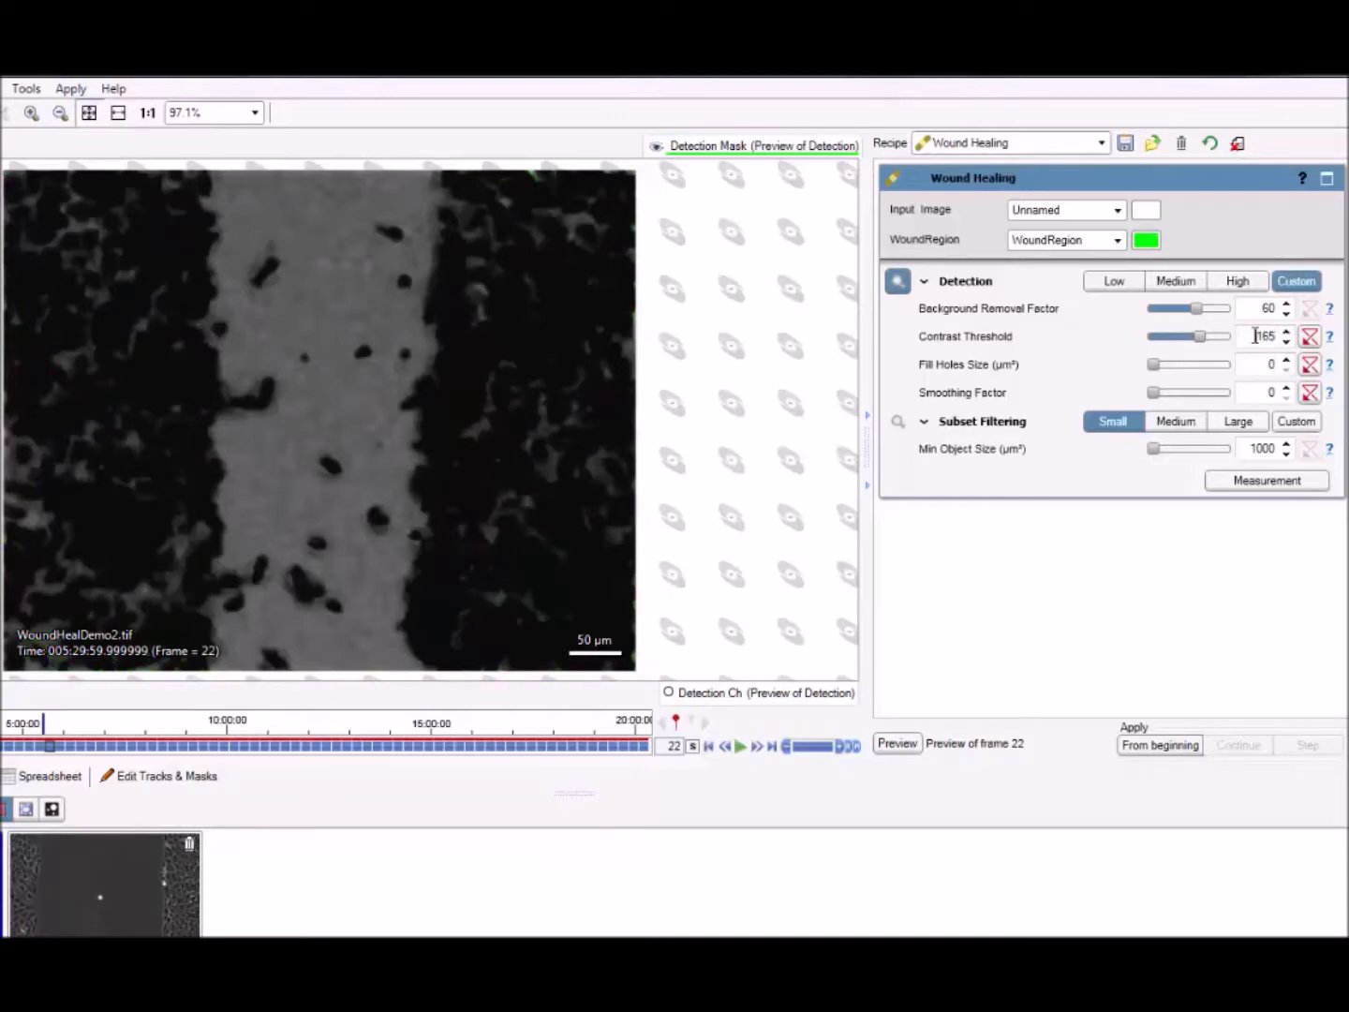
pyautogui.moveTo(1256, 336); pyautogui.dragTo(1280, 339)
pyautogui.write('60')
pyautogui.press('Return')
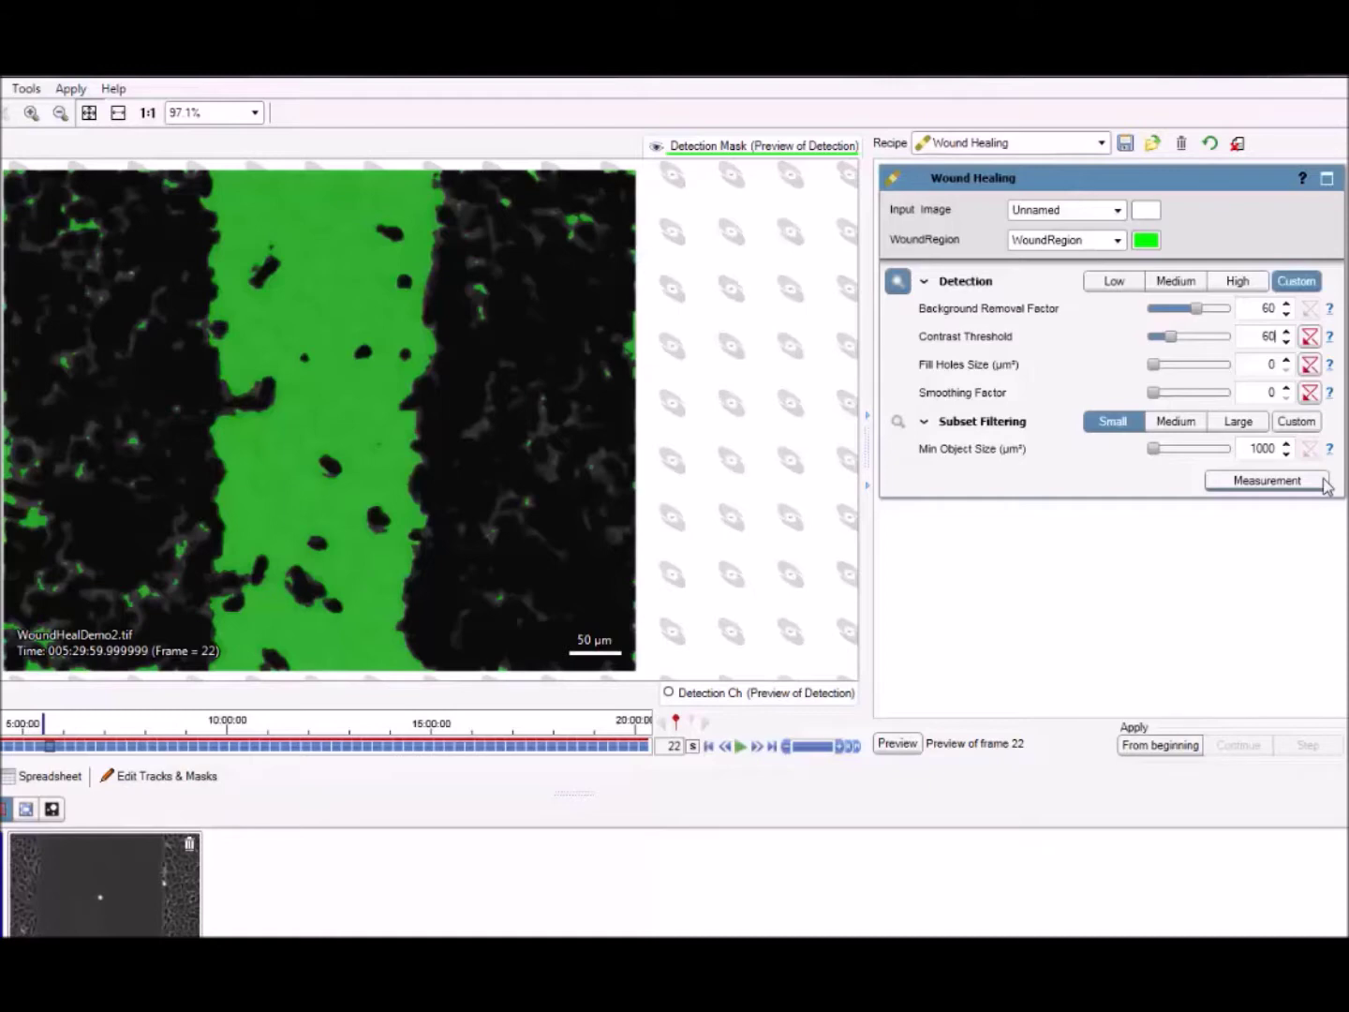
# Step: Set Fill Holes Size to 1000 µm² and raise the Smoothing Factor to 8
pyautogui.click(1285, 360)
pyautogui.click(1286, 360)
pyautogui.write('000')
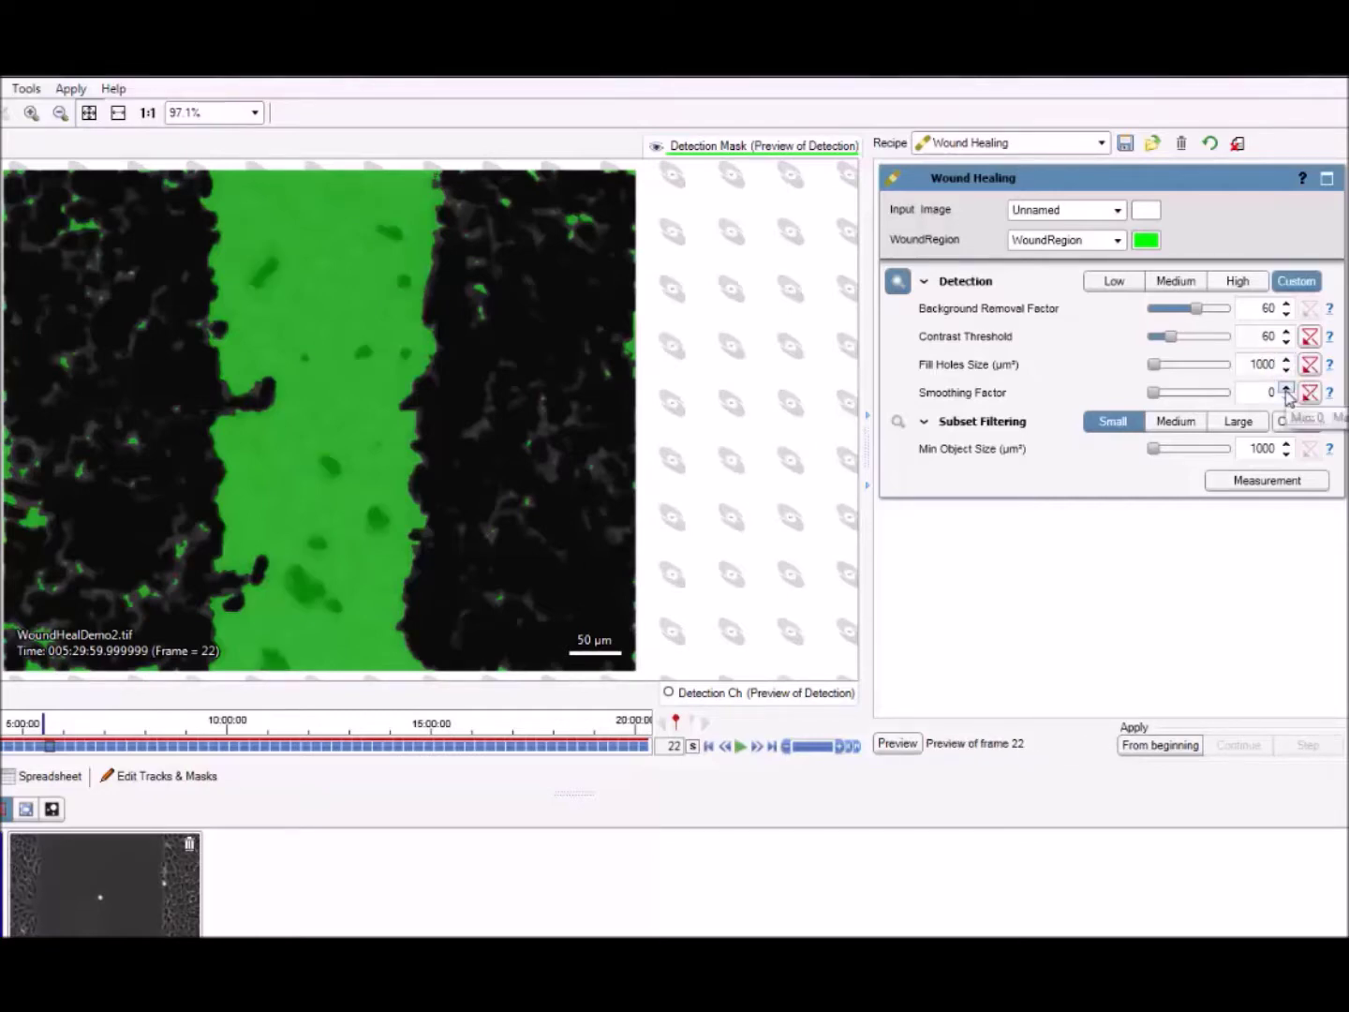
pyautogui.click(1286, 387)
pyautogui.click(1286, 388)
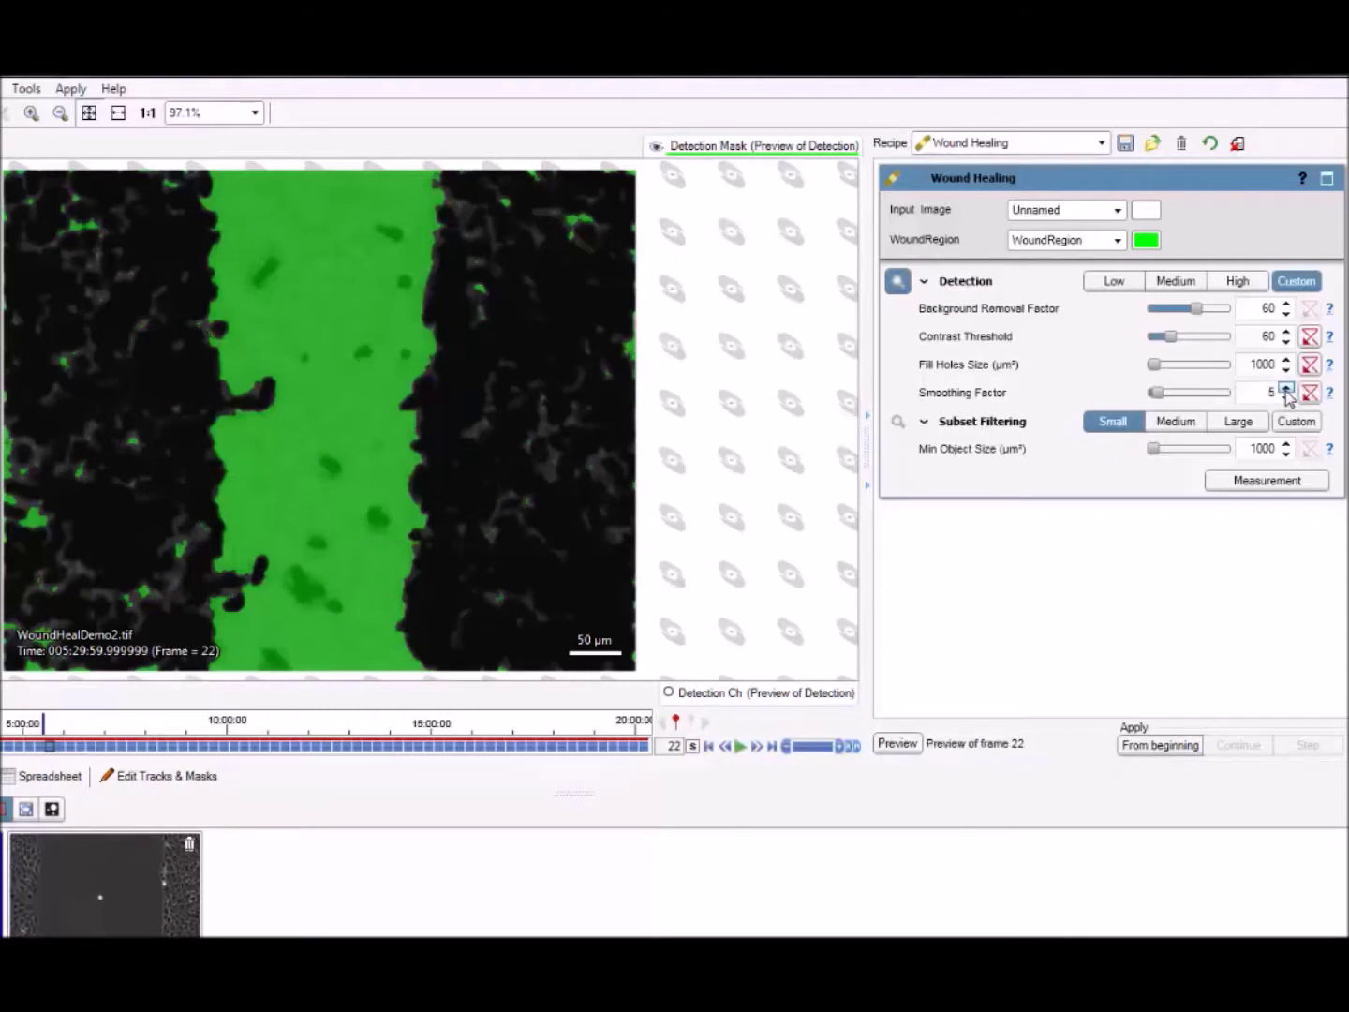
pyautogui.click(1286, 388)
pyautogui.click(1286, 388)
pyautogui.click(1286, 388)
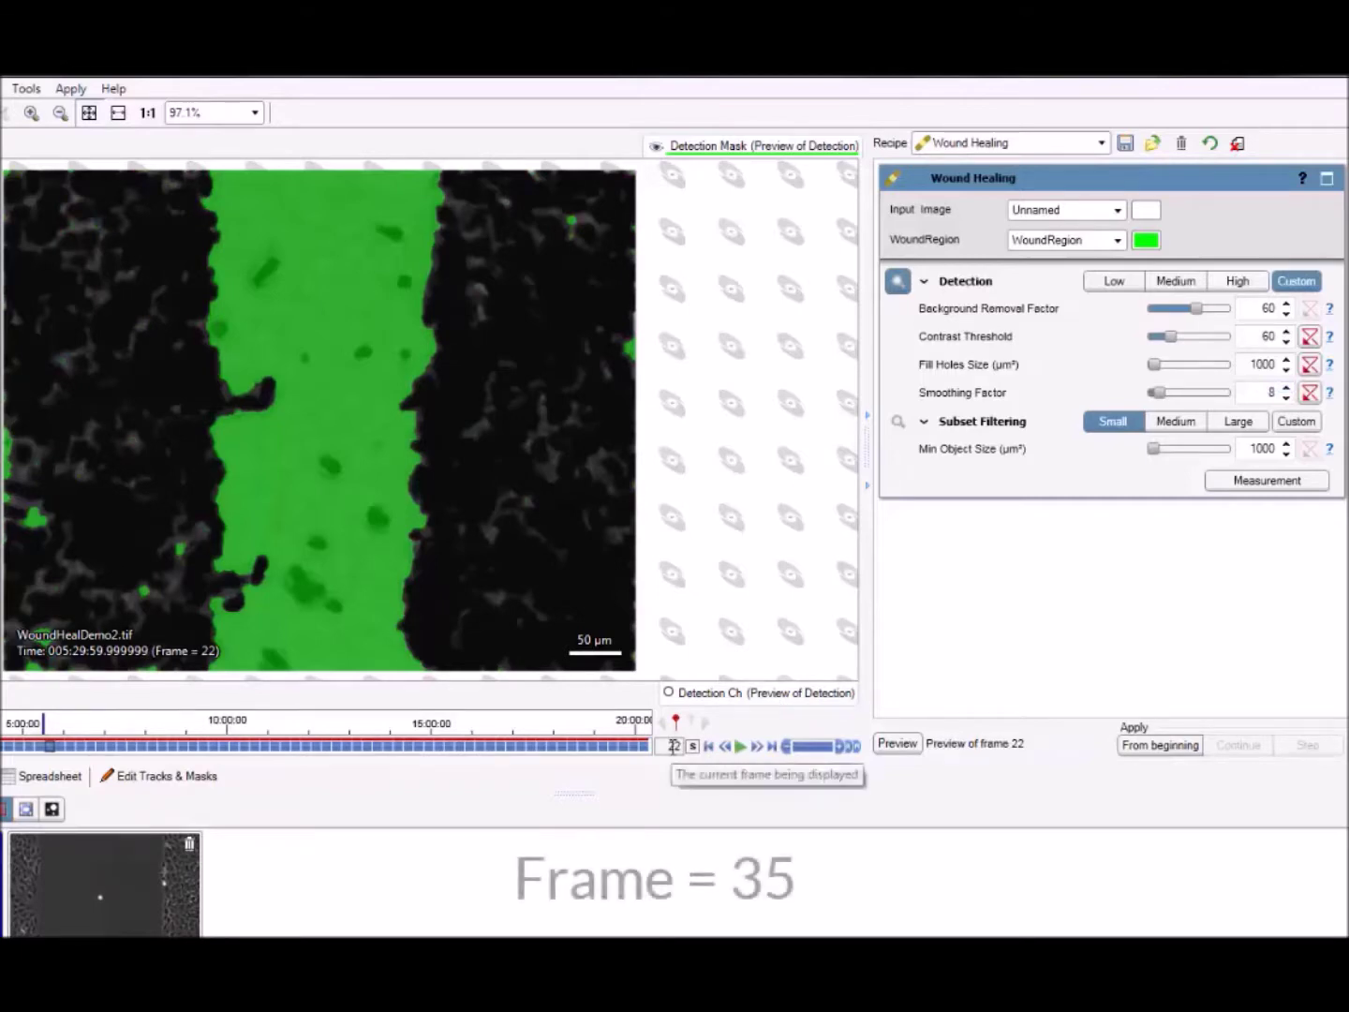
# Step: Go to frame 35, try different Smoothing Factor values in the Detection preview, and set it to 2
pyautogui.write('35')
pyautogui.press('Return')
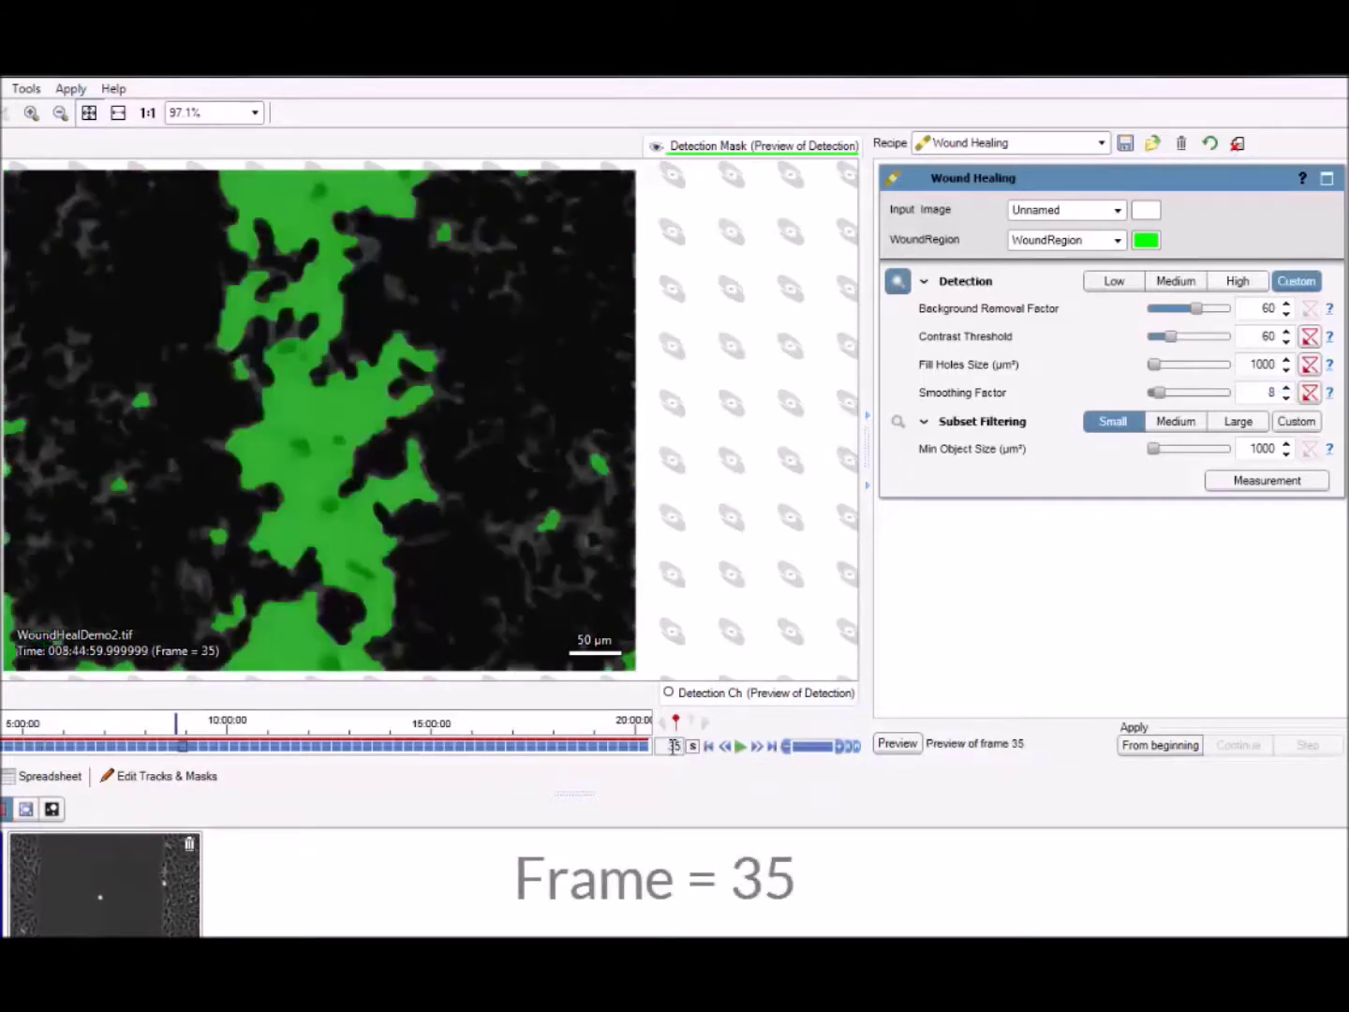
pyautogui.click(1287, 397)
pyautogui.click(1286, 396)
pyautogui.click(1286, 396)
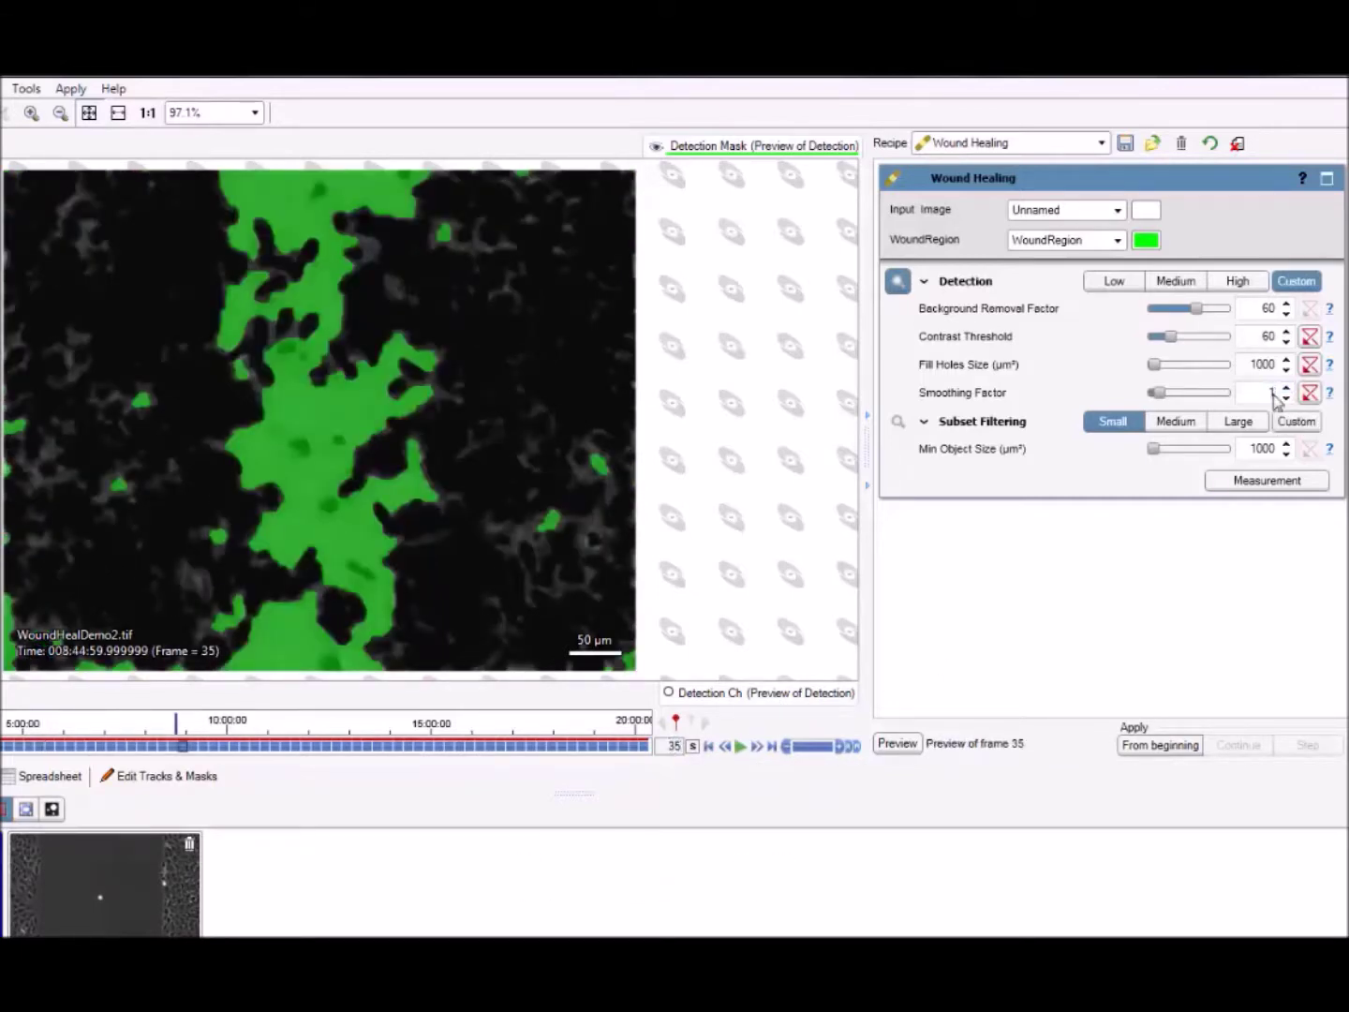
pyautogui.click(1286, 397)
pyautogui.click(1286, 396)
pyautogui.click(1286, 396)
pyautogui.click(1286, 396)
pyautogui.click(1287, 386)
pyautogui.click(1286, 387)
pyautogui.click(1287, 387)
pyautogui.click(1287, 387)
pyautogui.click(1286, 387)
pyautogui.click(1286, 386)
pyautogui.click(1286, 387)
pyautogui.click(1287, 387)
pyautogui.click(1286, 387)
pyautogui.doubleClick(1270, 393)
pyautogui.write('2')
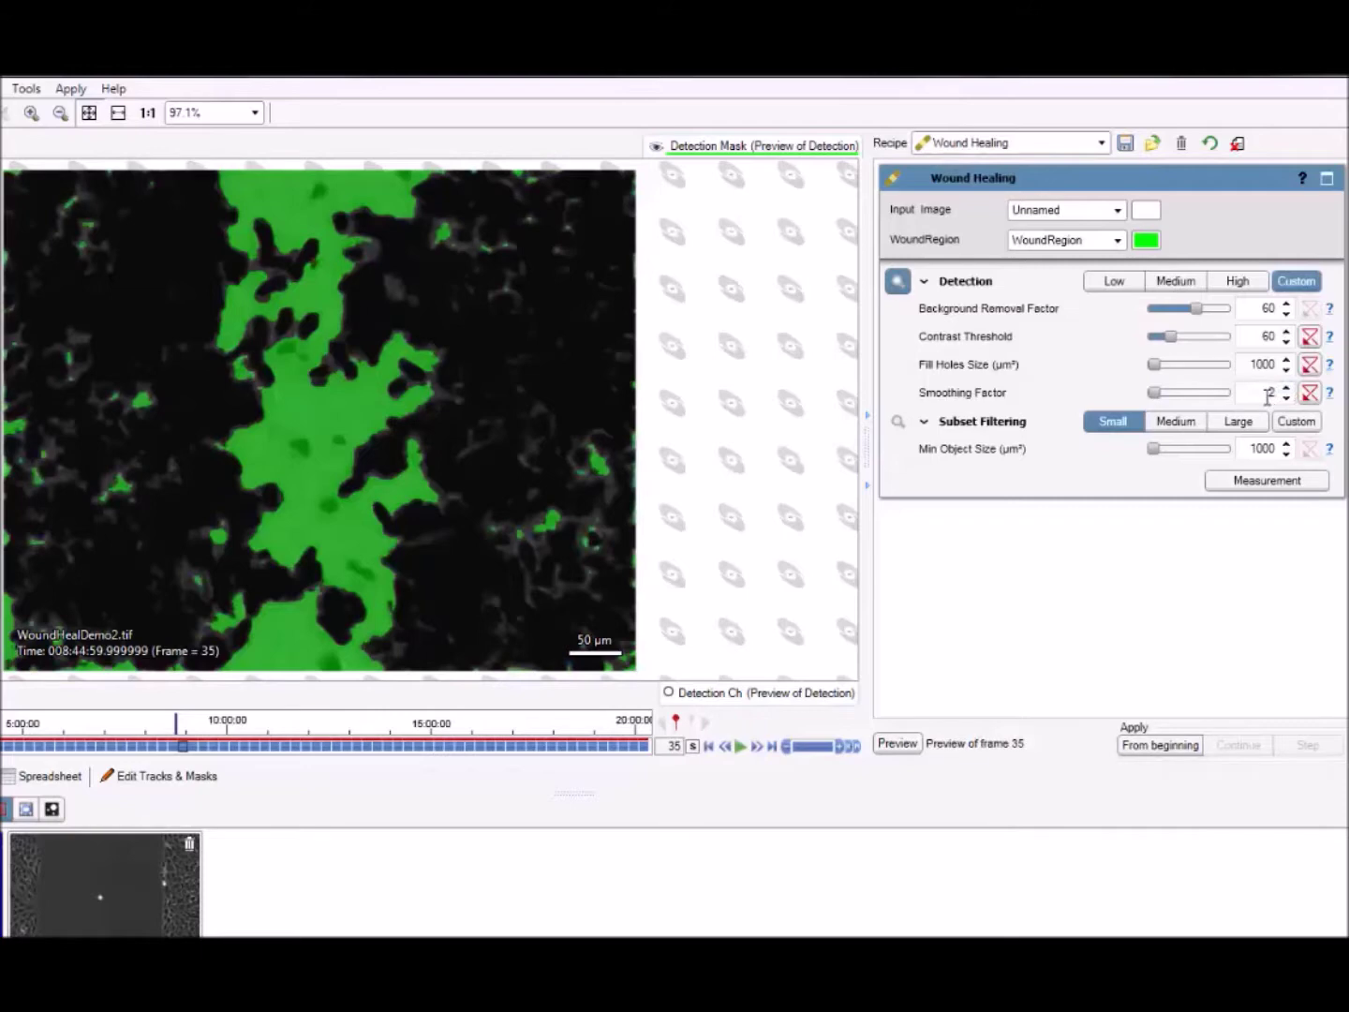
# Step: Preview Subset Filtering on frame 35 with Min Object Size reduced to 0 µm²
pyautogui.click(898, 423)
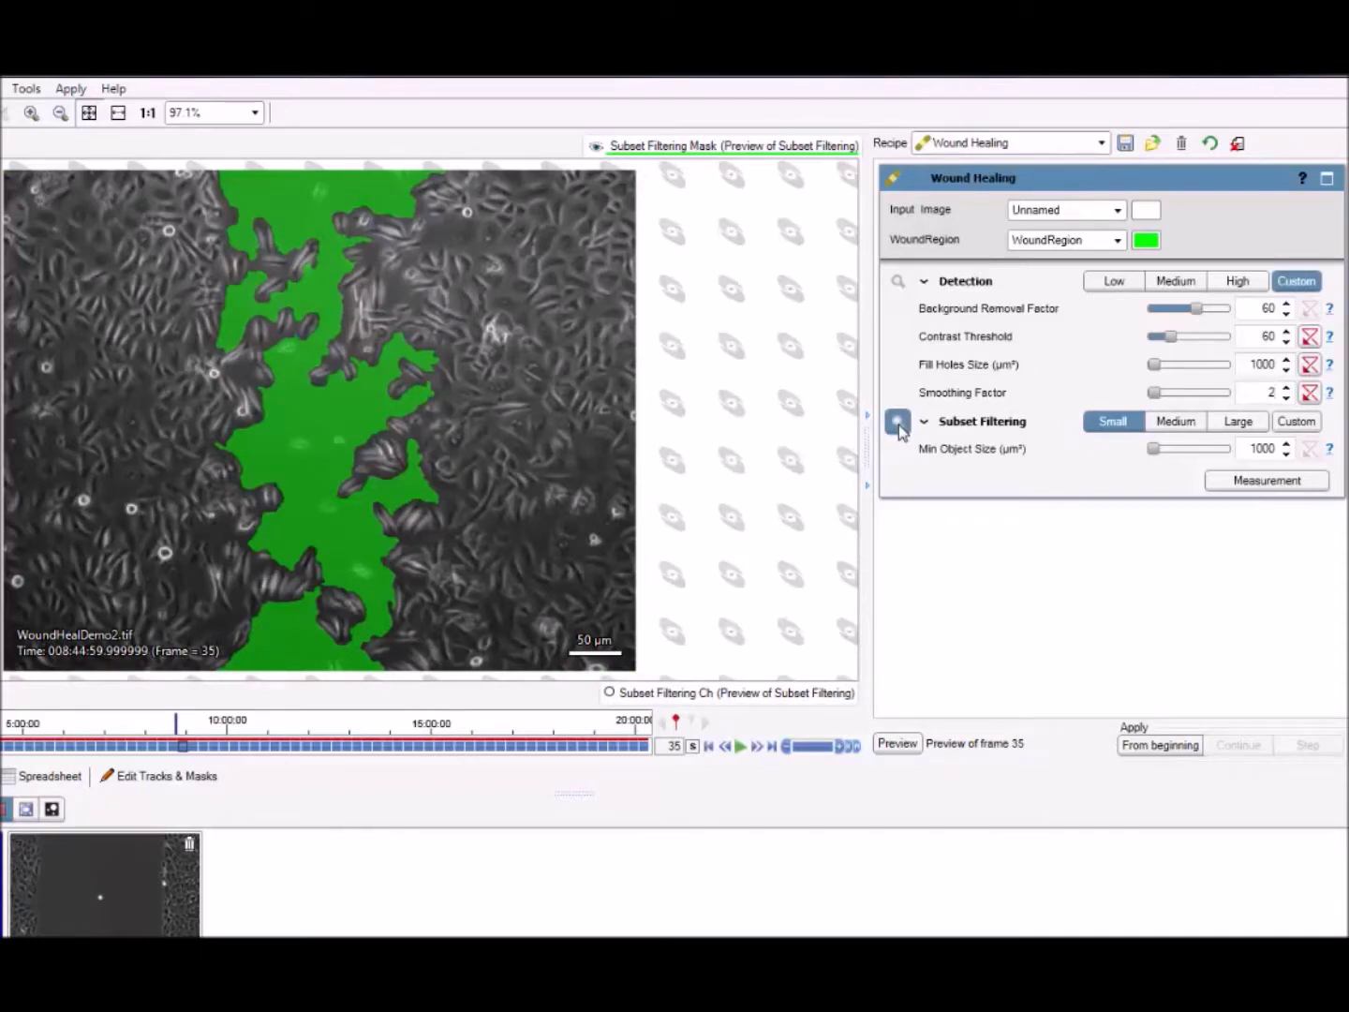
pyautogui.doubleClick(1251, 450)
pyautogui.write('0')
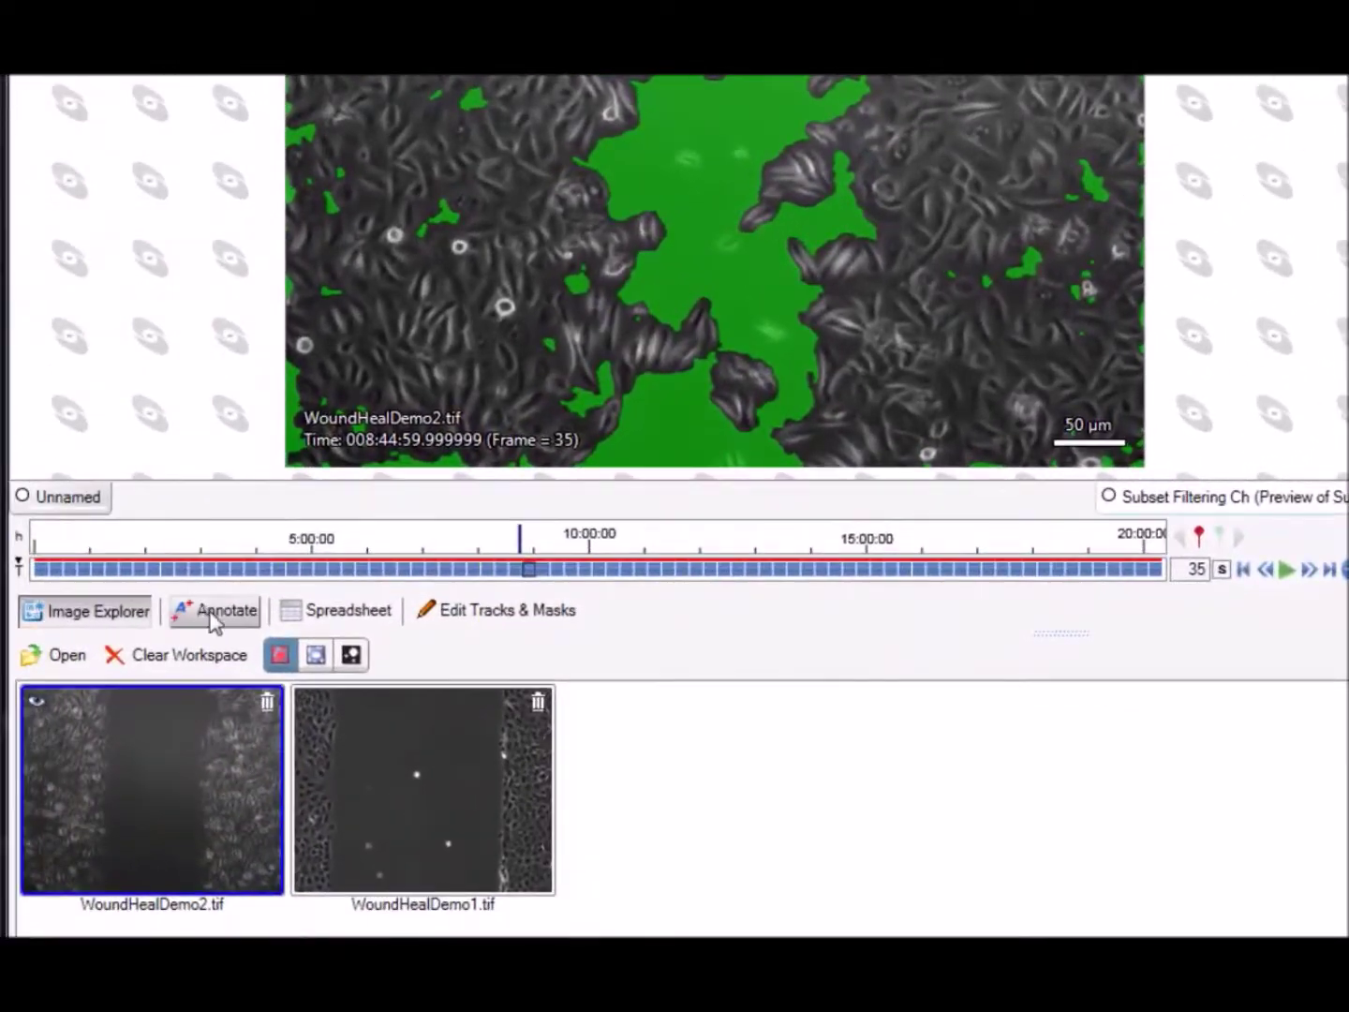
# Step: Measure the areas of three small stray mask patches outside the wound with freehand annotation outlines
pyautogui.click(214, 617)
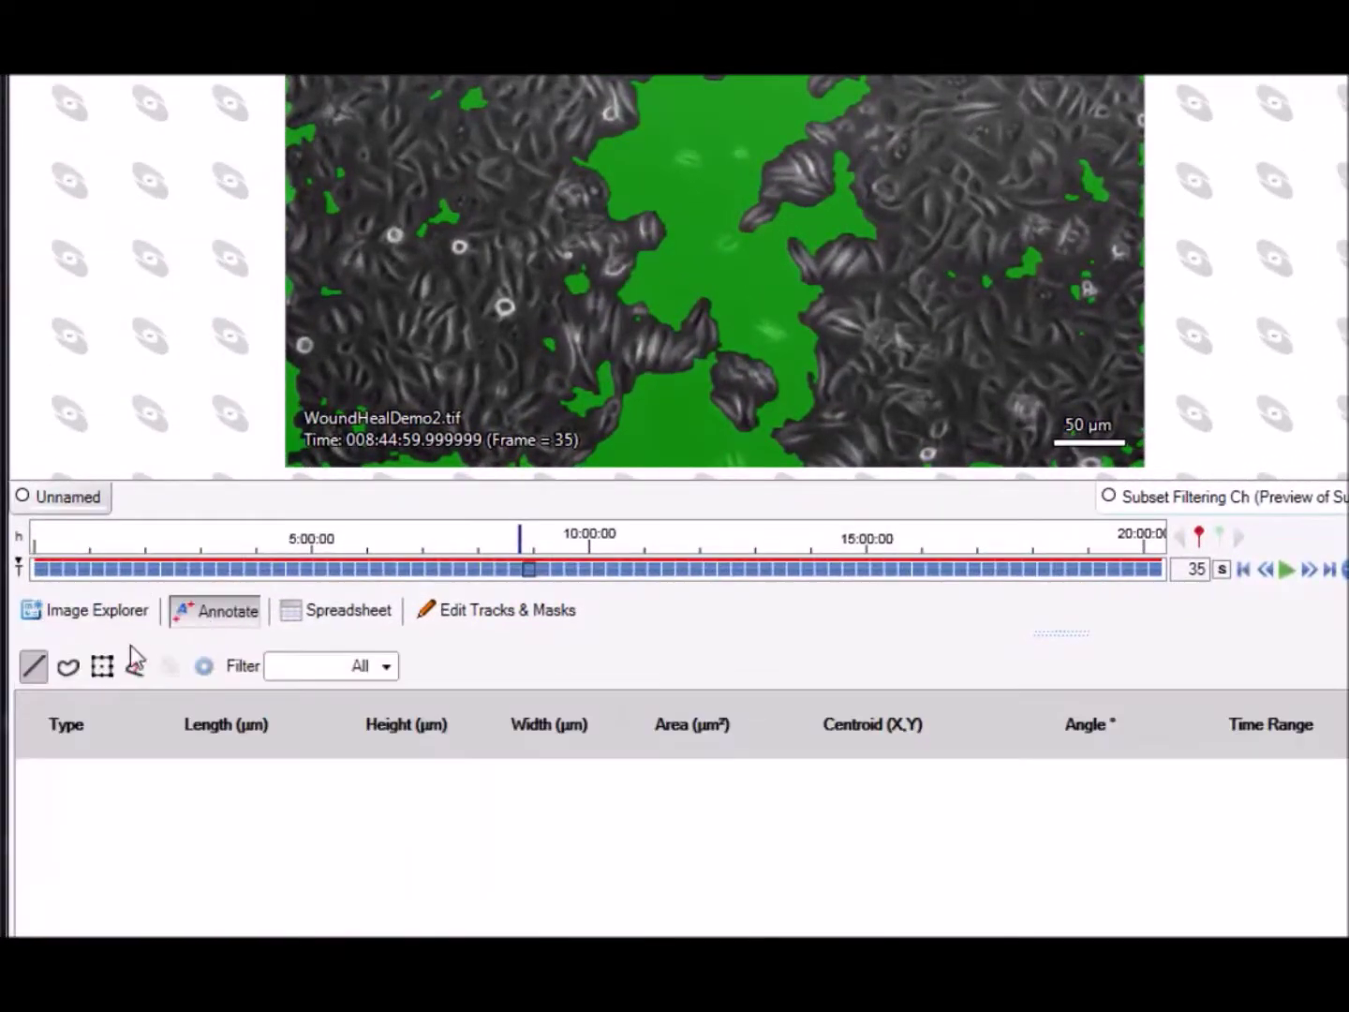
pyautogui.click(71, 668)
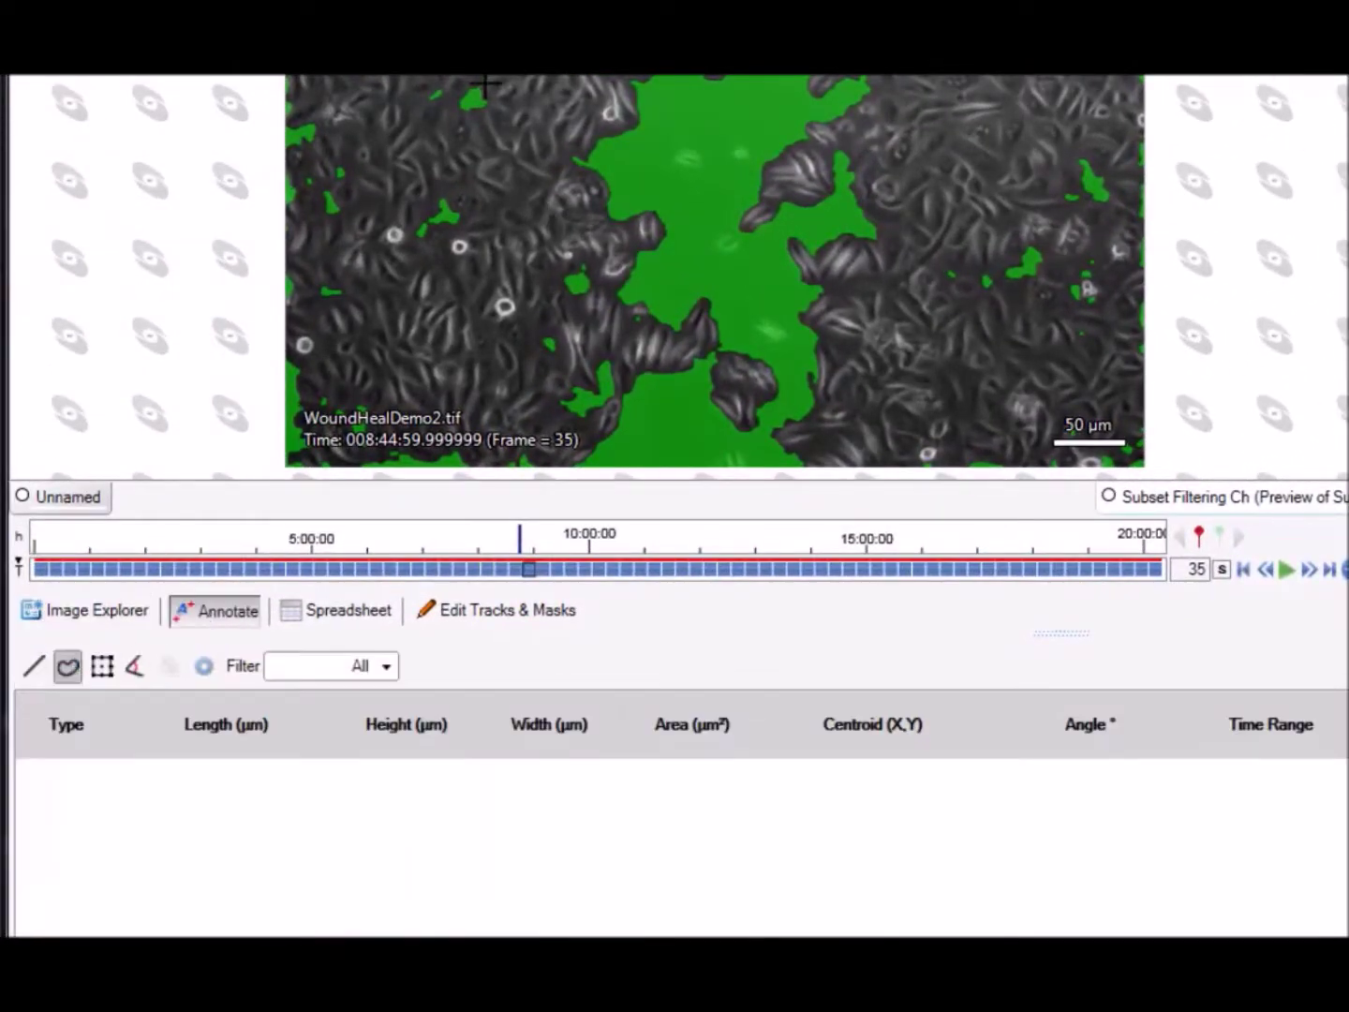
pyautogui.moveTo(485, 89)
pyautogui.mouseDown()
pyautogui.moveTo(459, 105)
pyautogui.moveTo(485, 113)
pyautogui.moveTo(482, 91)
pyautogui.mouseUp()
pyautogui.moveTo(1078, 156); pyautogui.dragTo(1106, 201)
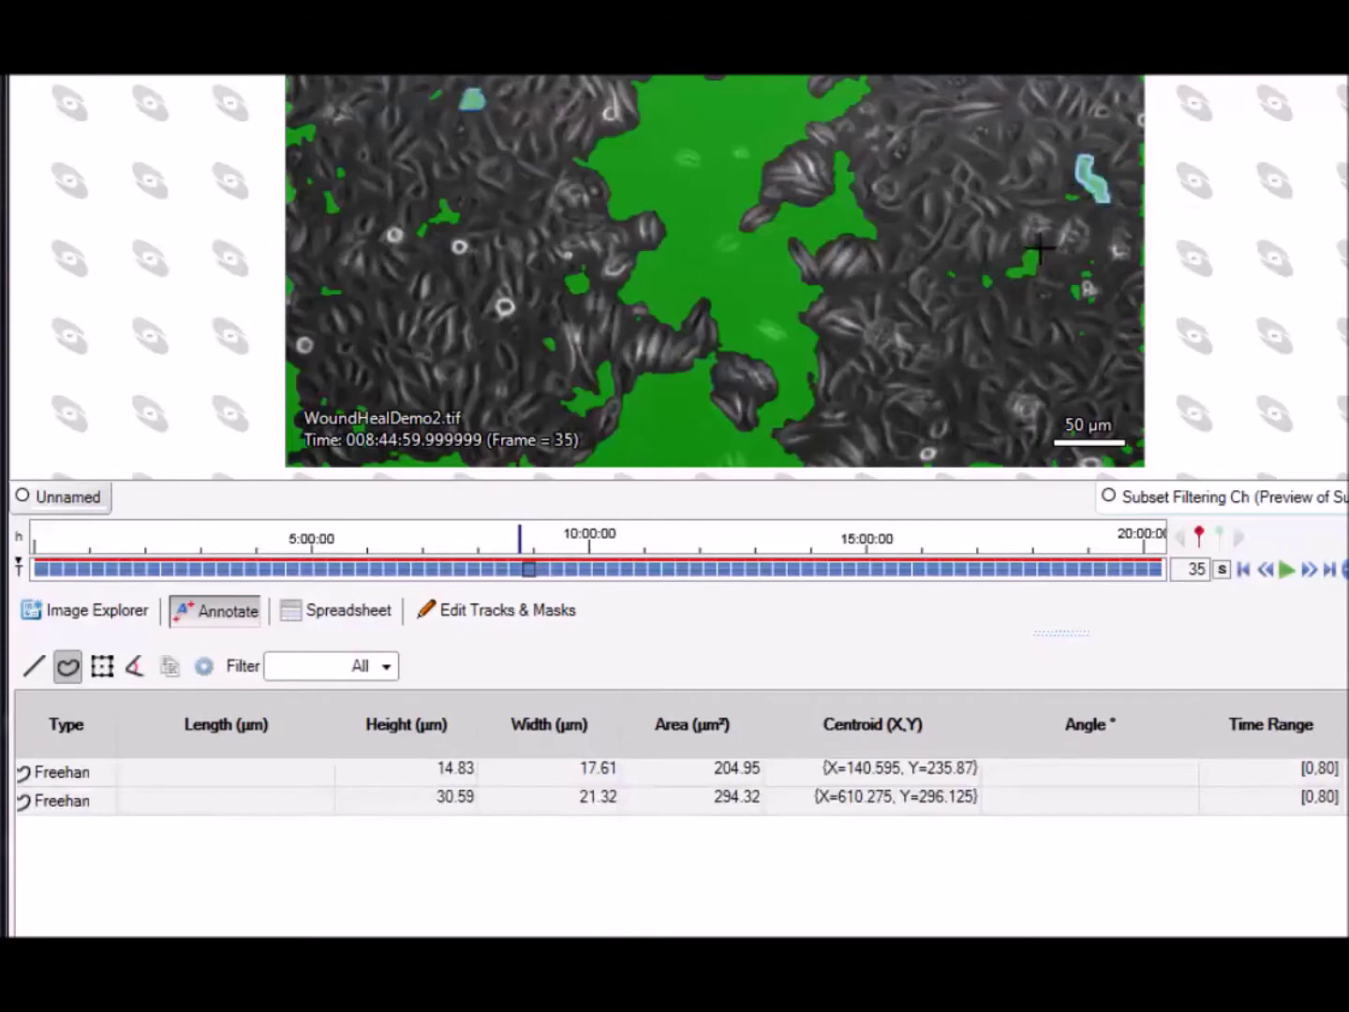
pyautogui.moveTo(1040, 248)
pyautogui.mouseDown()
pyautogui.moveTo(1029, 242)
pyautogui.moveTo(1003, 281)
pyautogui.moveTo(1039, 251)
pyautogui.mouseUp()
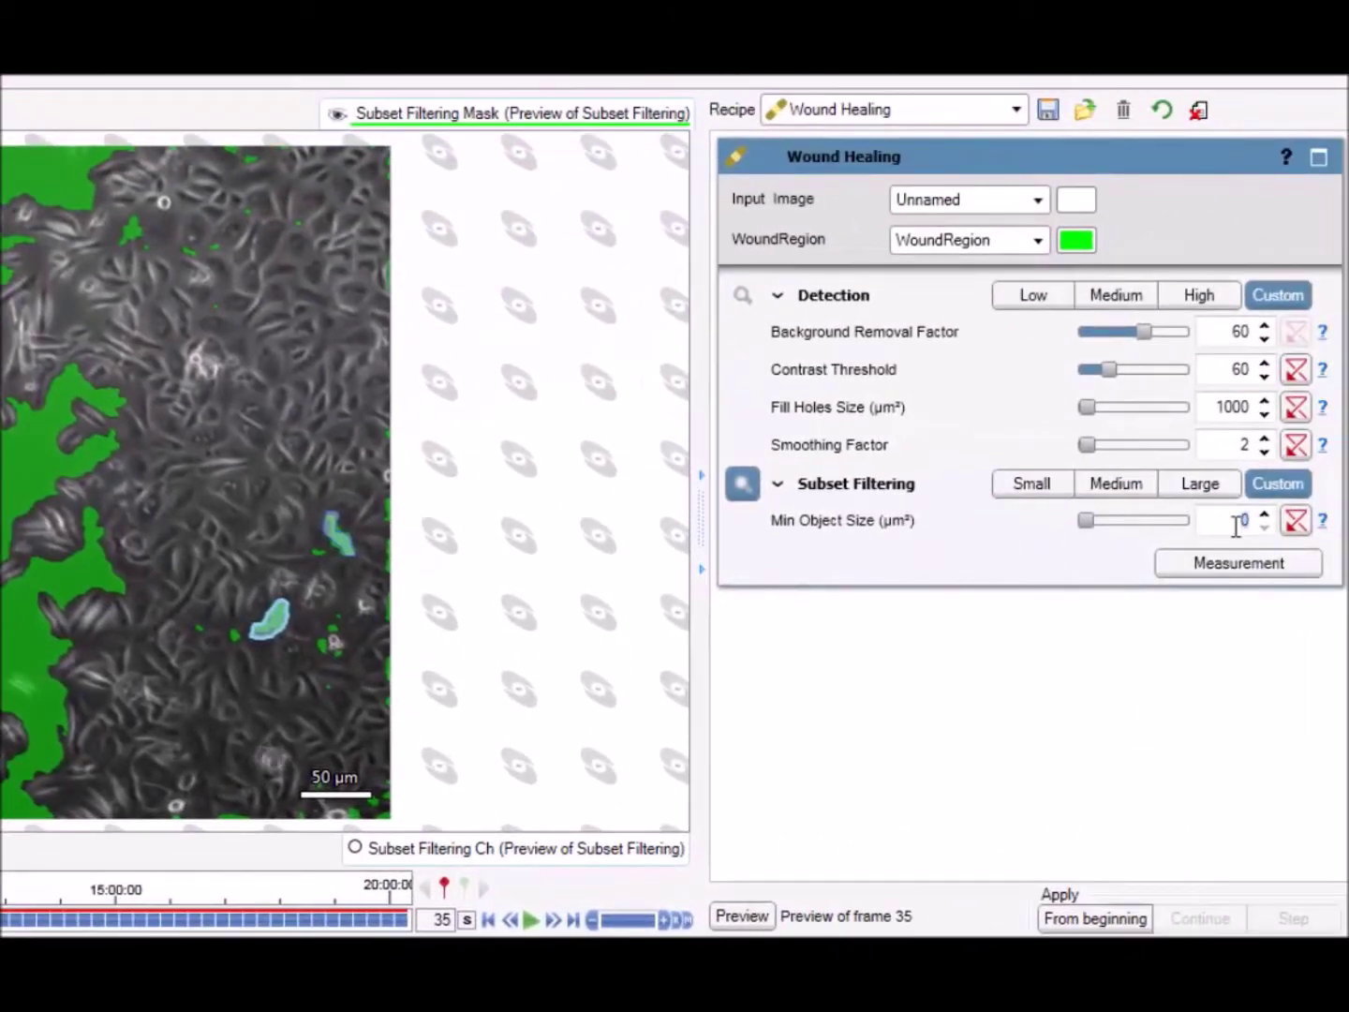
# Step: Set Min Object Size to 1000 µm² and turn off the Subset Filtering preview
pyautogui.write('1000')
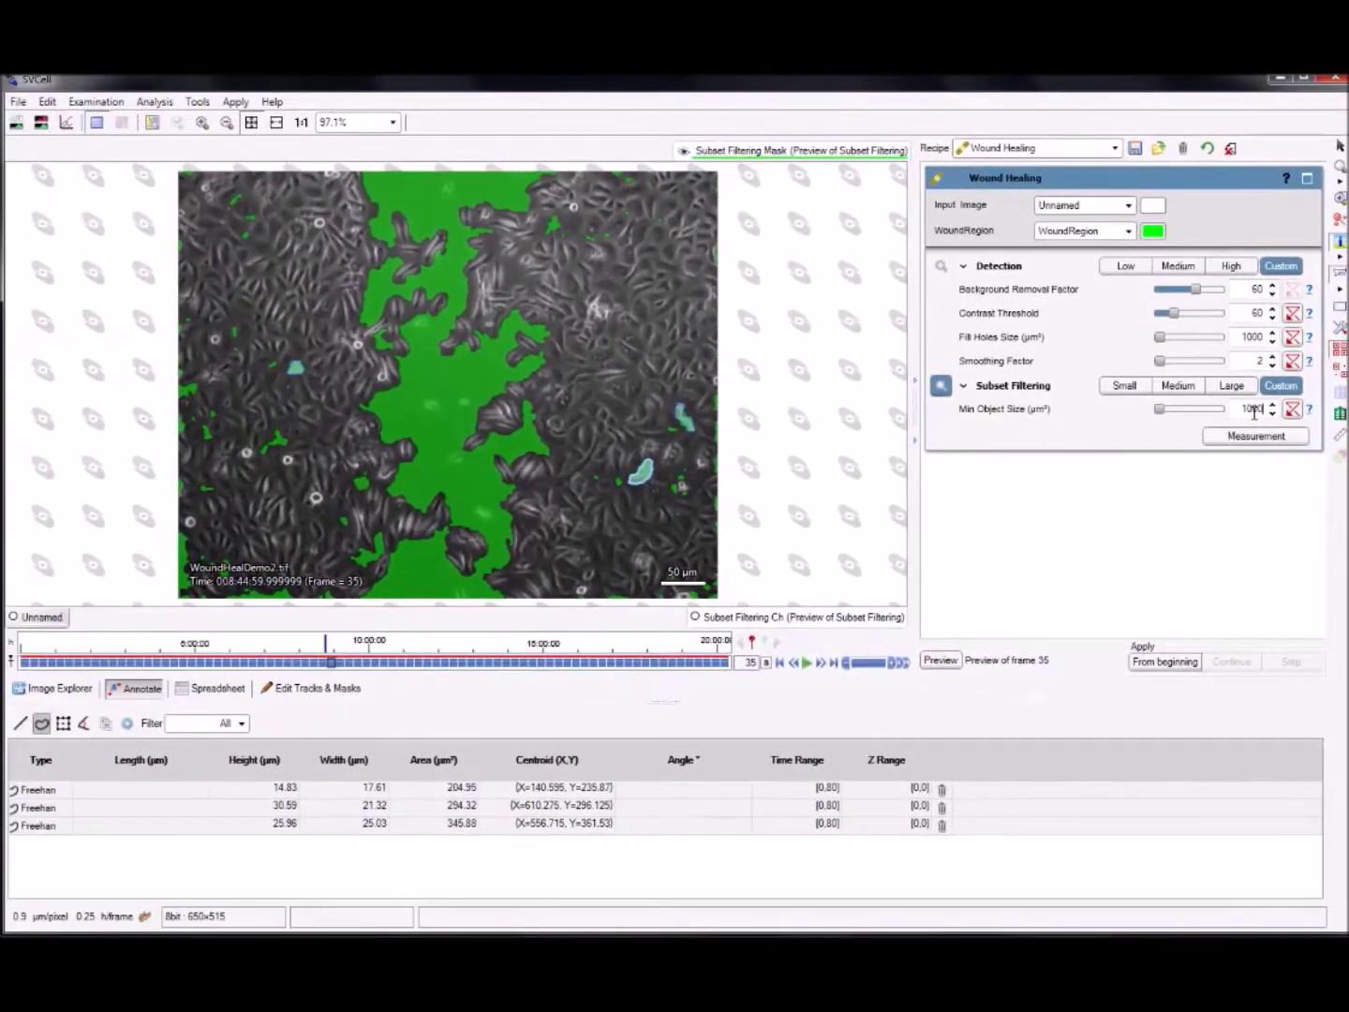
pyautogui.click(942, 388)
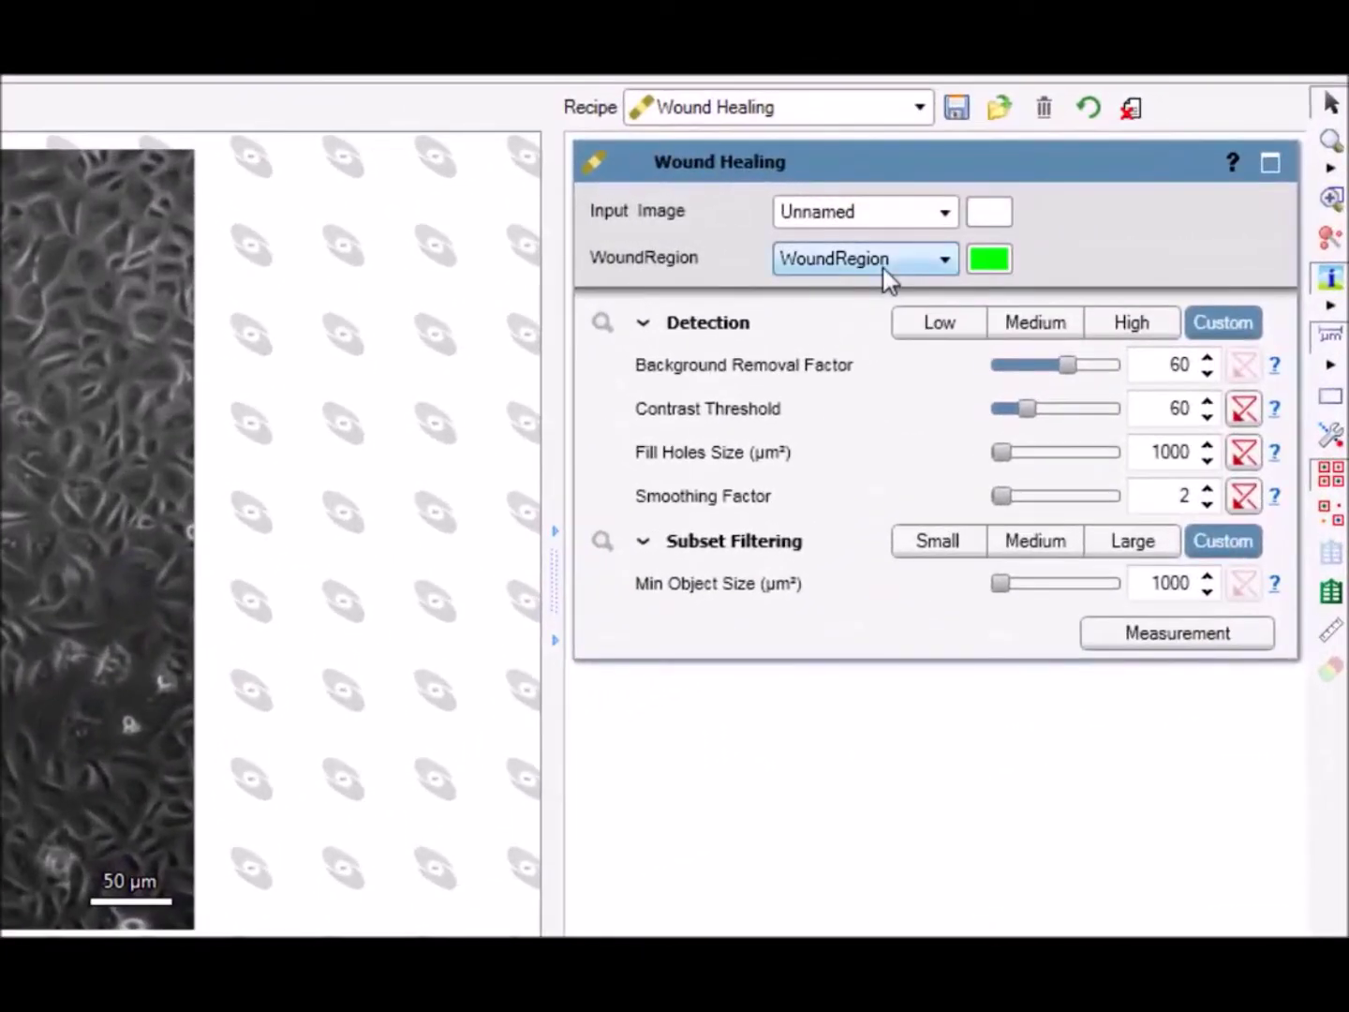
# Step: Output the WoundRegion to a newly created mask, applying the recipe from the beginning, and play back the result
pyautogui.click(887, 277)
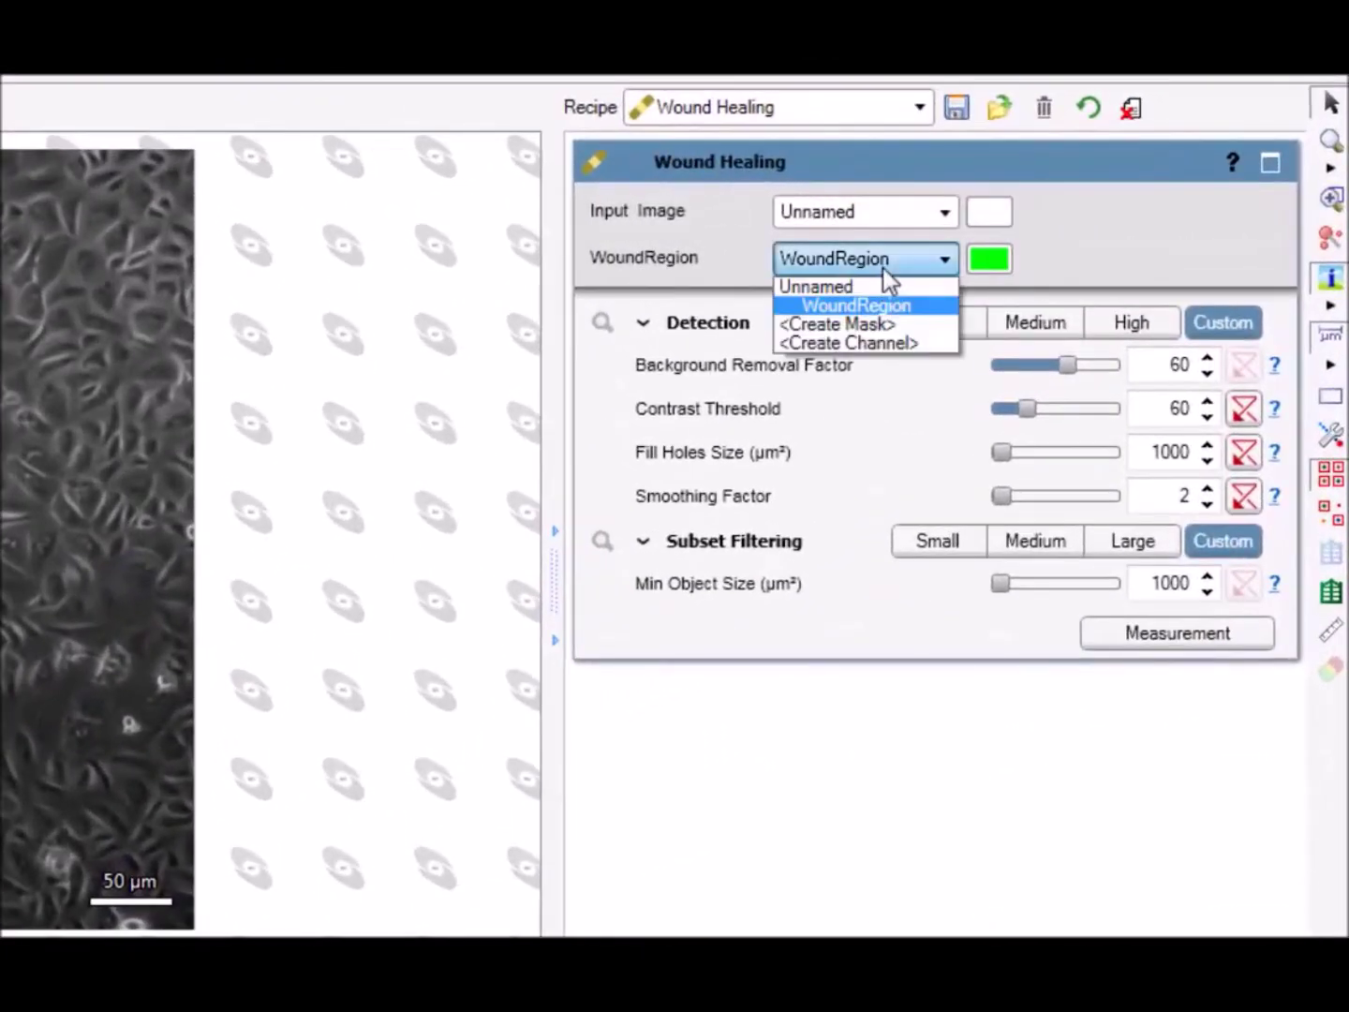
pyautogui.click(887, 325)
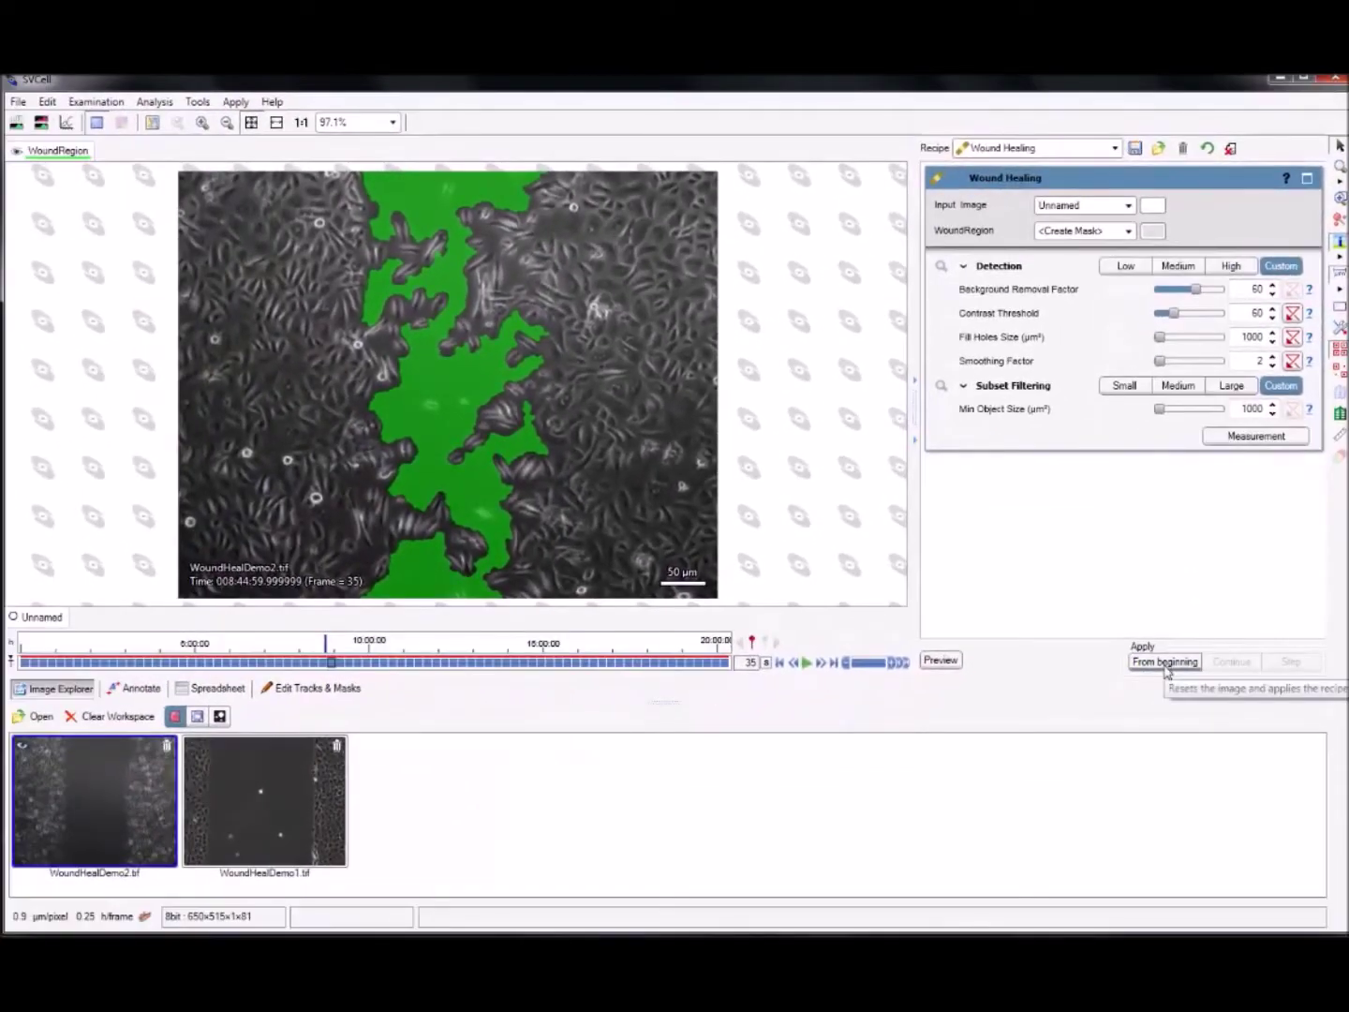
pyautogui.click(1115, 796)
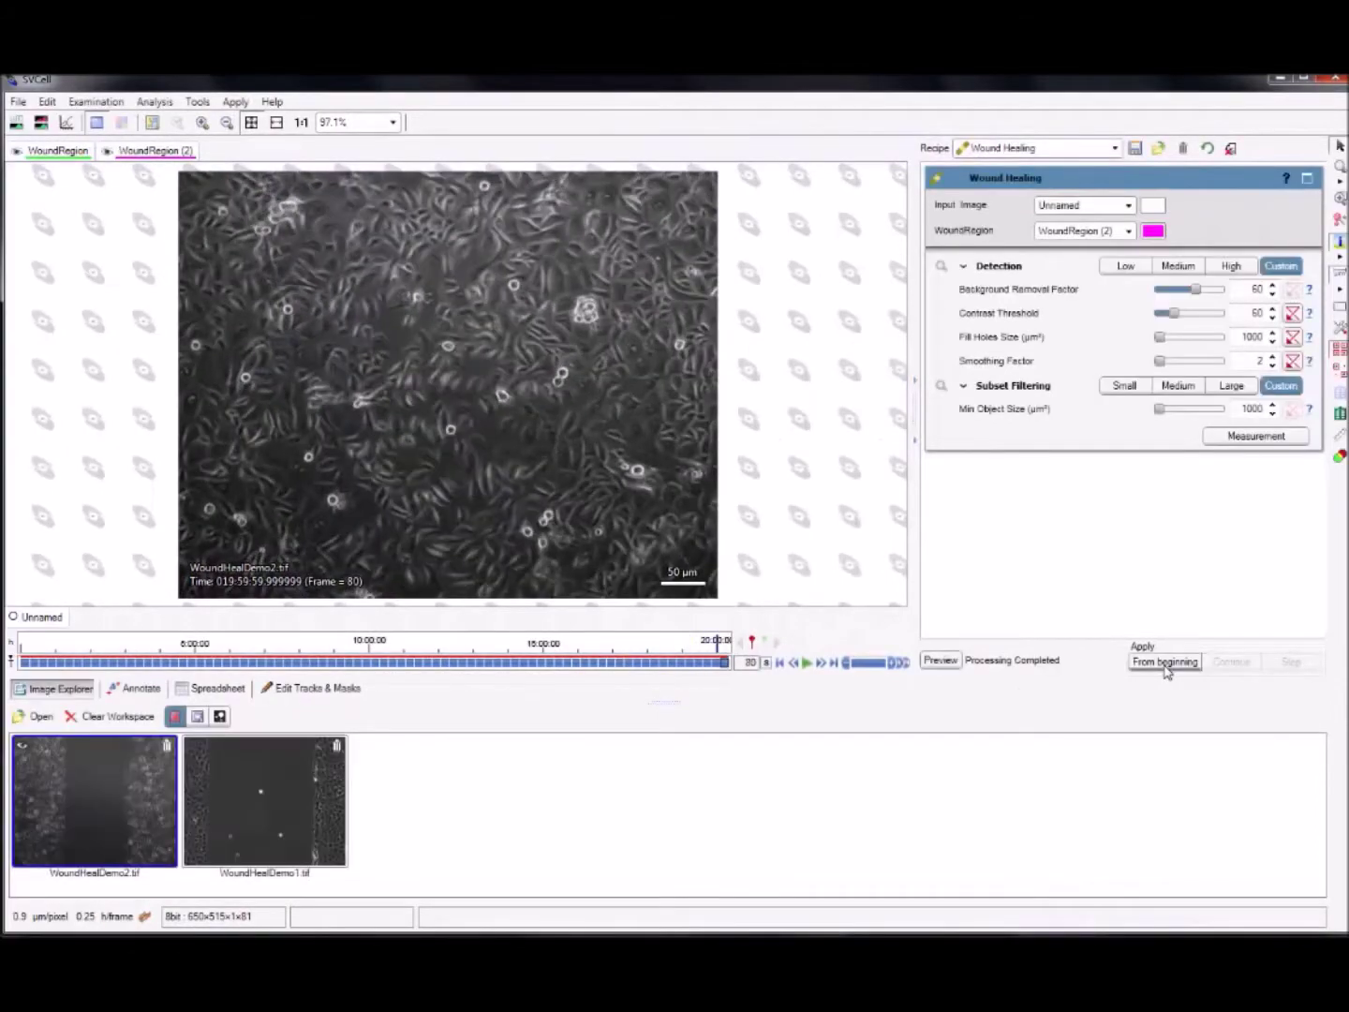
pyautogui.click(807, 663)
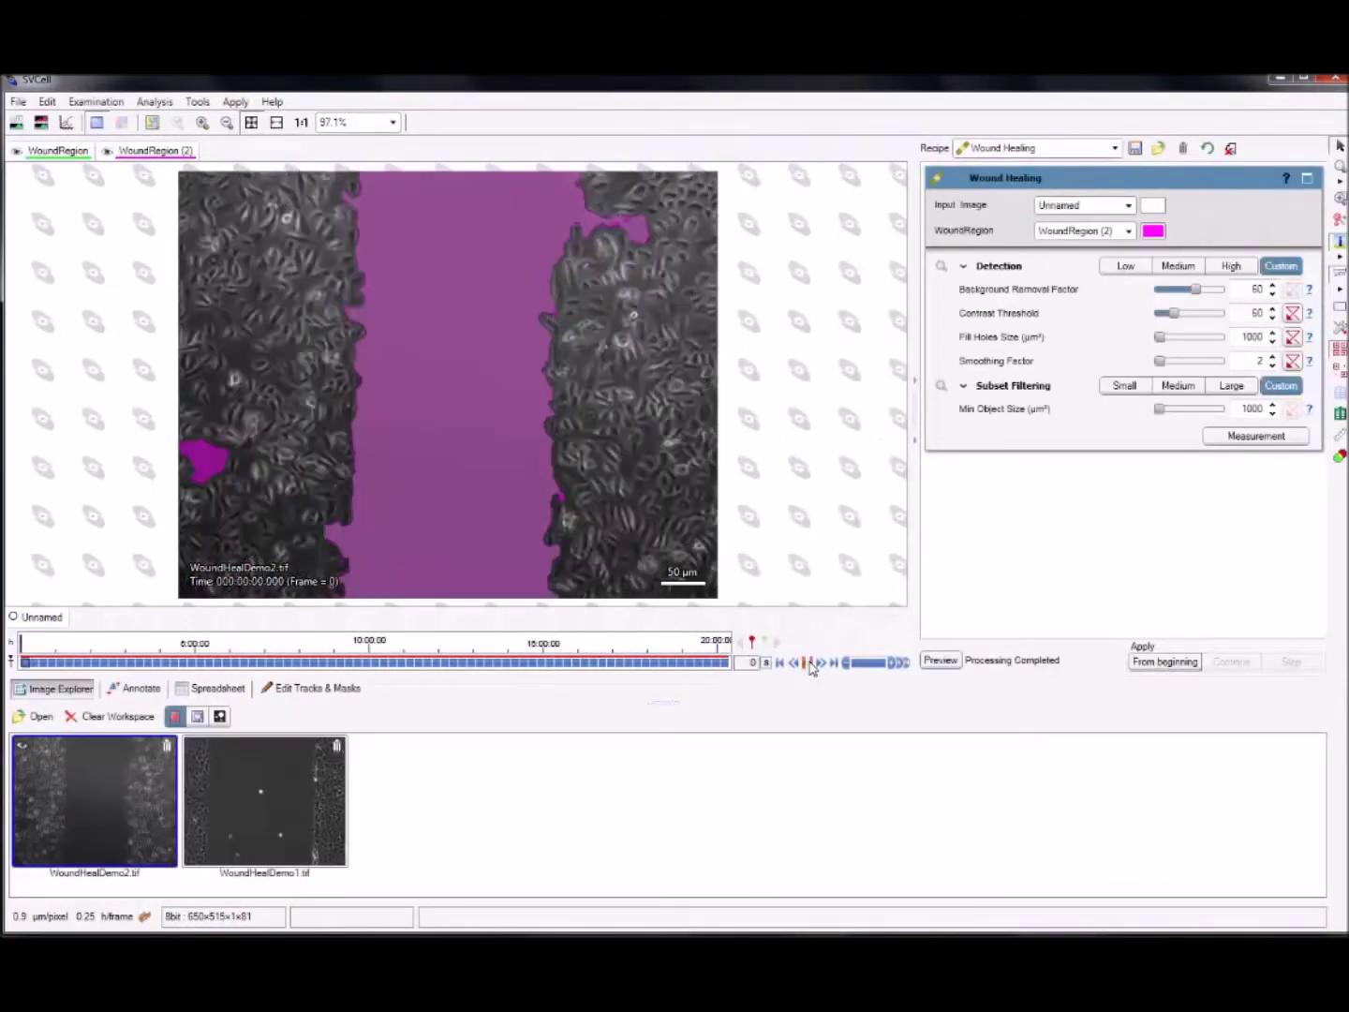